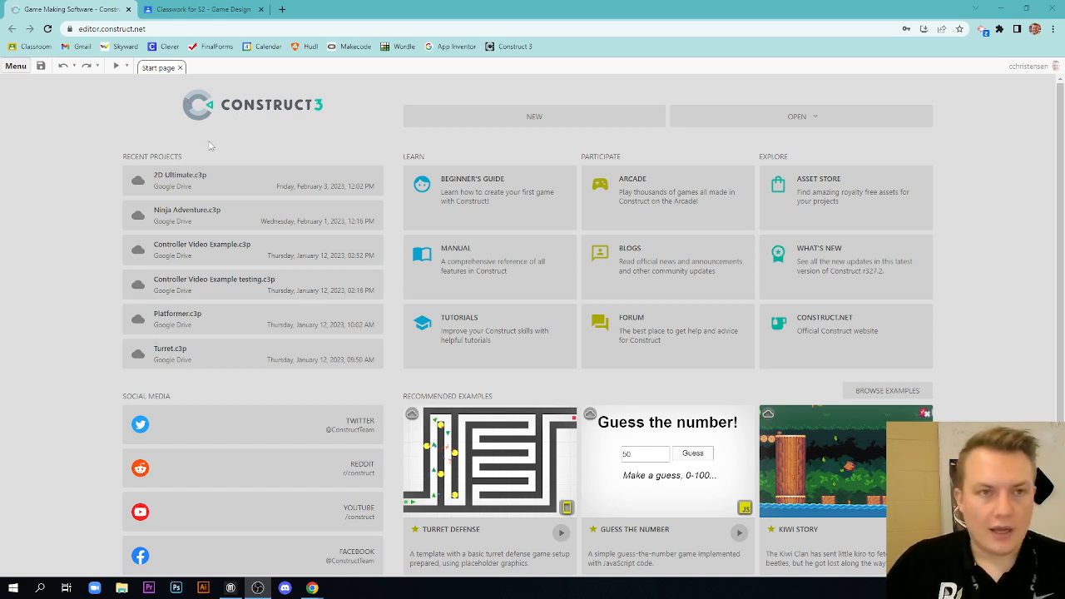
Create a new project named Top Down and insert a Tiled Background object into its layout.
left_click(203, 9)
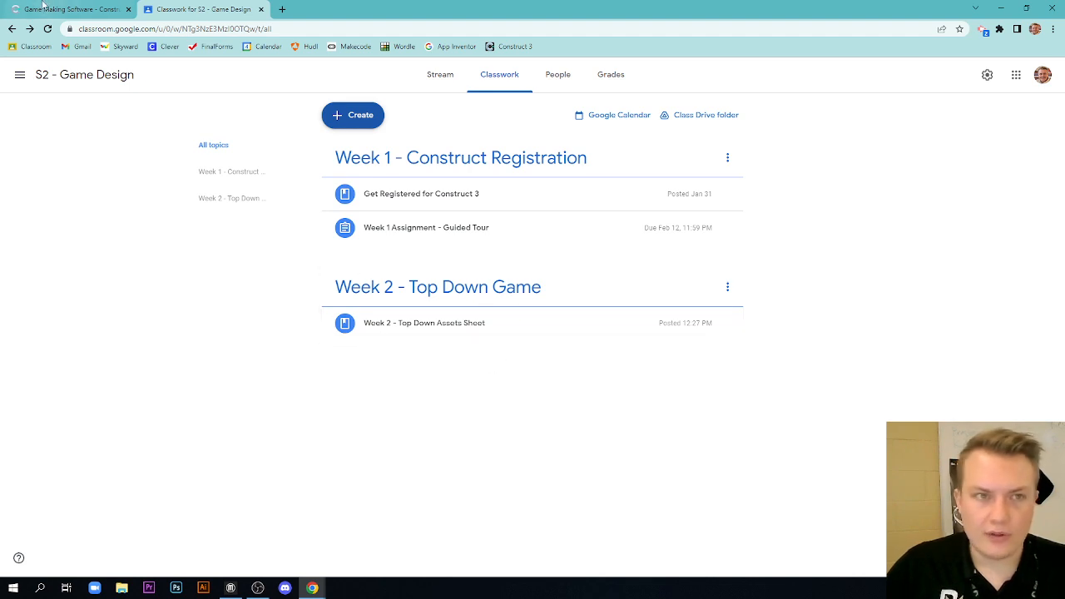
left_click(48, 8)
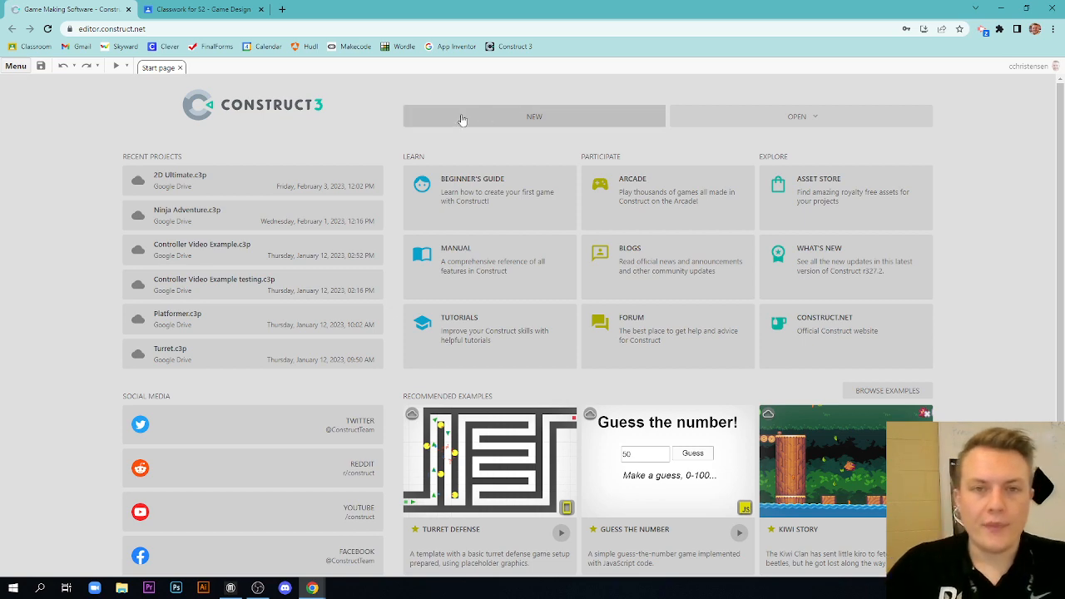
left_click(511, 116)
type("Top Down")
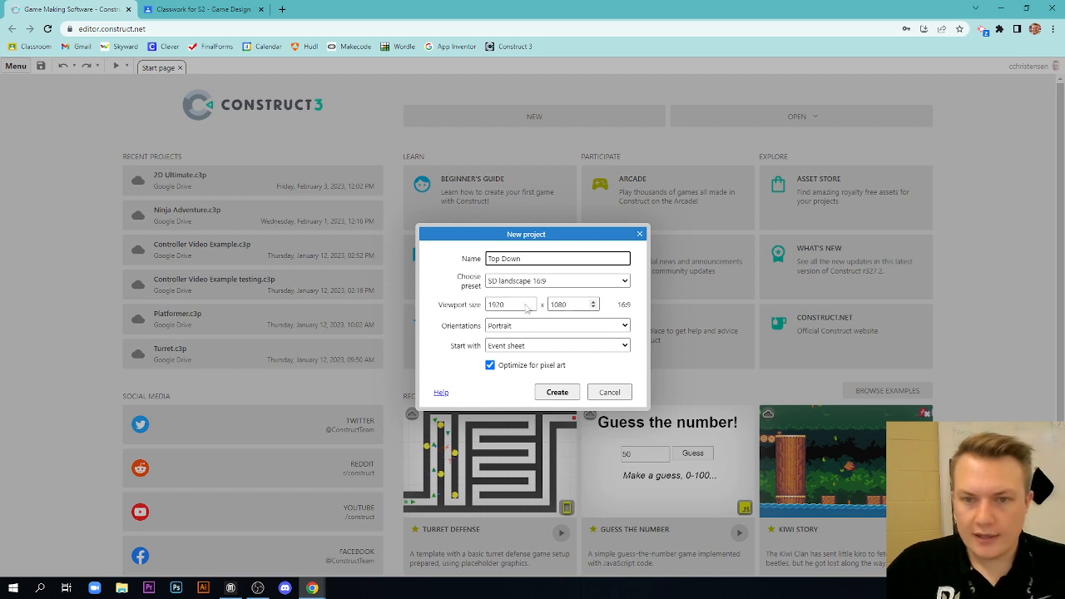
left_click(556, 392)
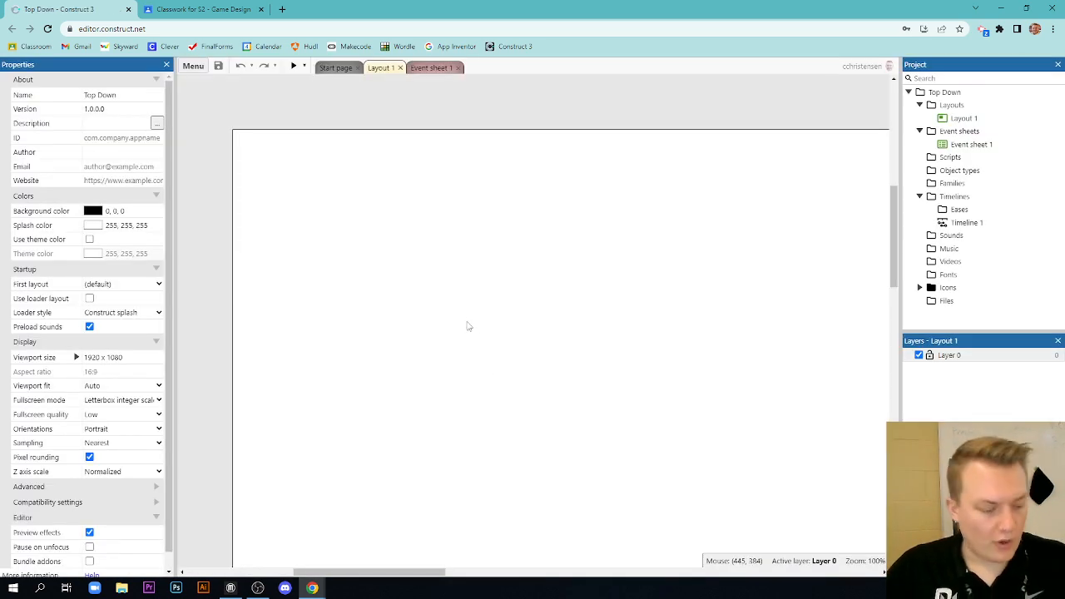
scroll(465, 324, "down", 5)
scroll(449, 320, "down", 3)
scroll(445, 318, "down", 2)
scroll(465, 333, "up", 2)
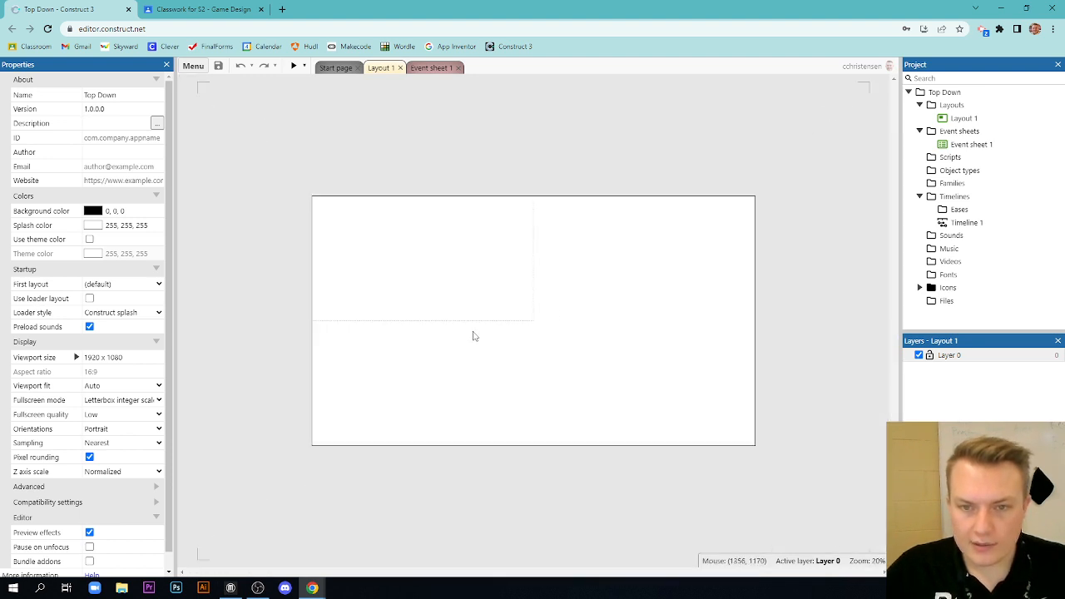
scroll(469, 333, "up", 2)
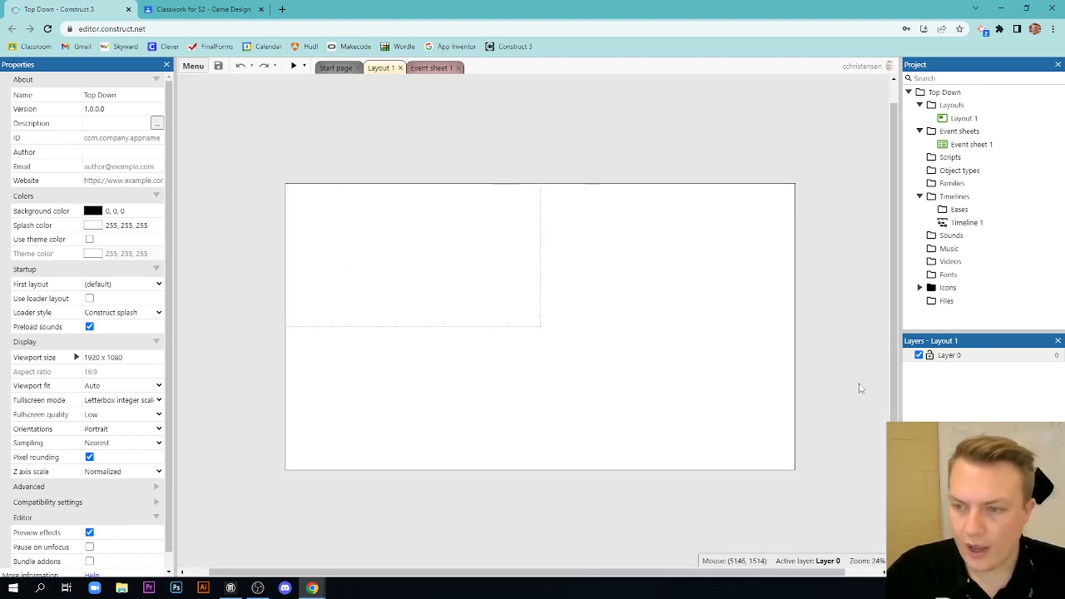
double_click(522, 333)
scroll(573, 281, "down", 3)
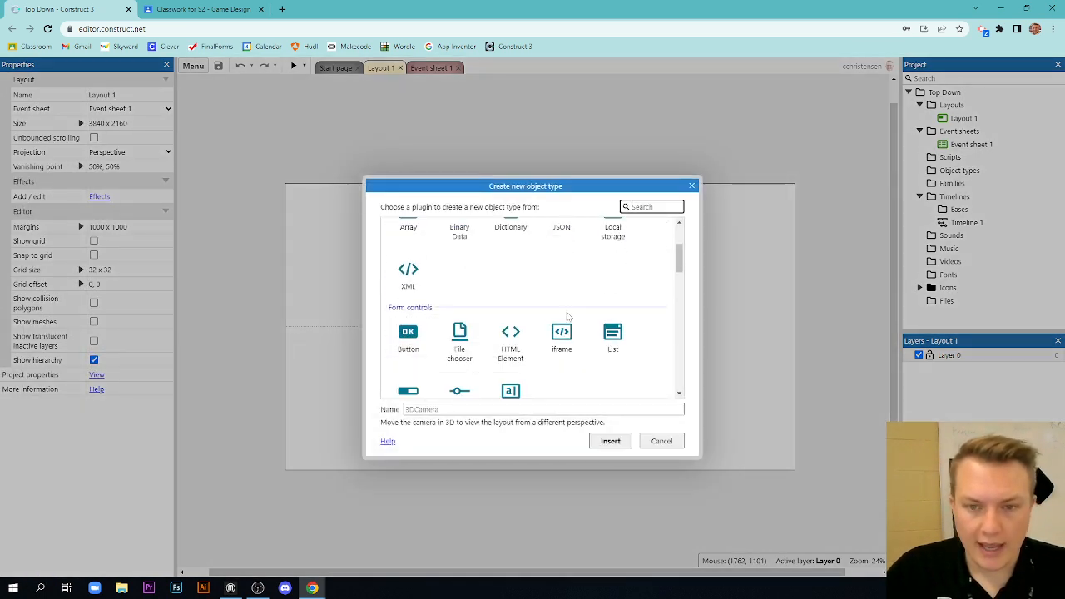
scroll(541, 300, "down", 3)
scroll(524, 307, "down", 2)
double_click(511, 307)
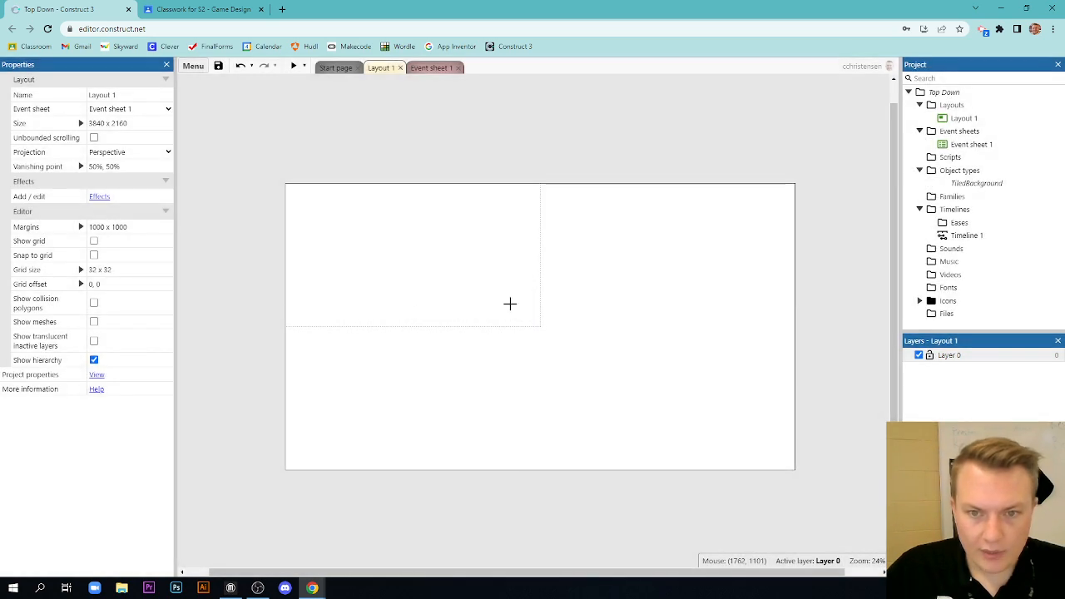
Place the Tiled Background and flood-fill its tile image solid grey.
left_click(537, 331)
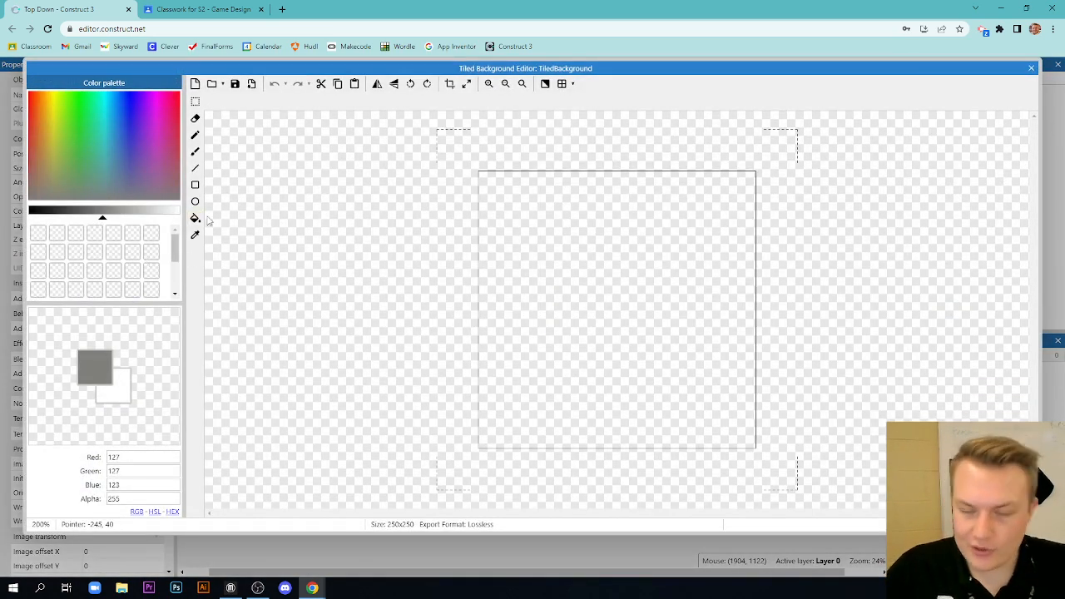
left_click(195, 217)
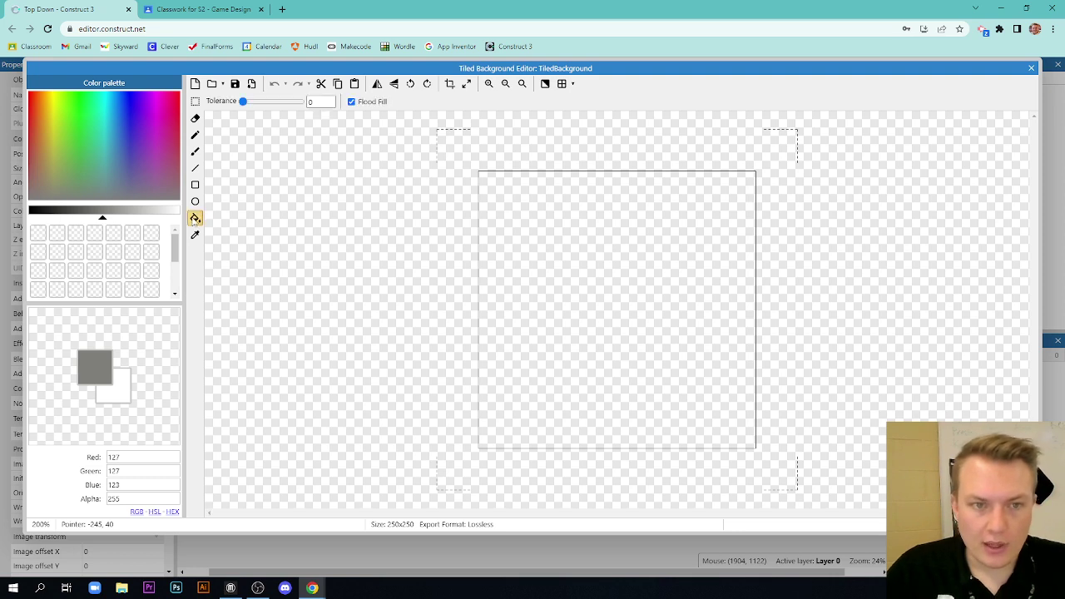
left_click(621, 292)
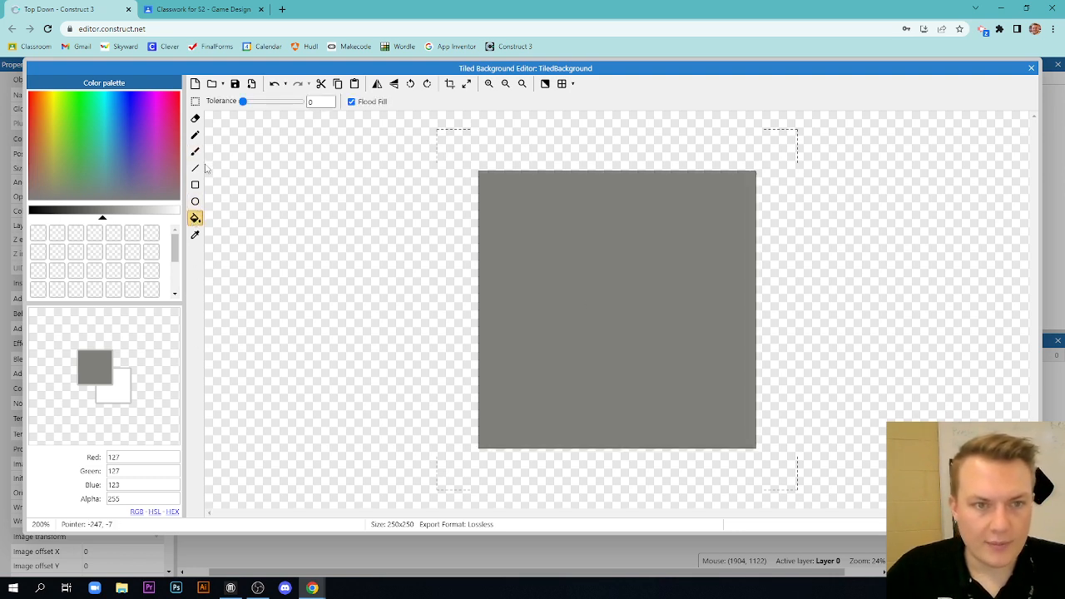
Brush several near-white dots across the grey tile and finish editing the image.
left_click(195, 151)
left_click_drag(103, 217, 173, 217)
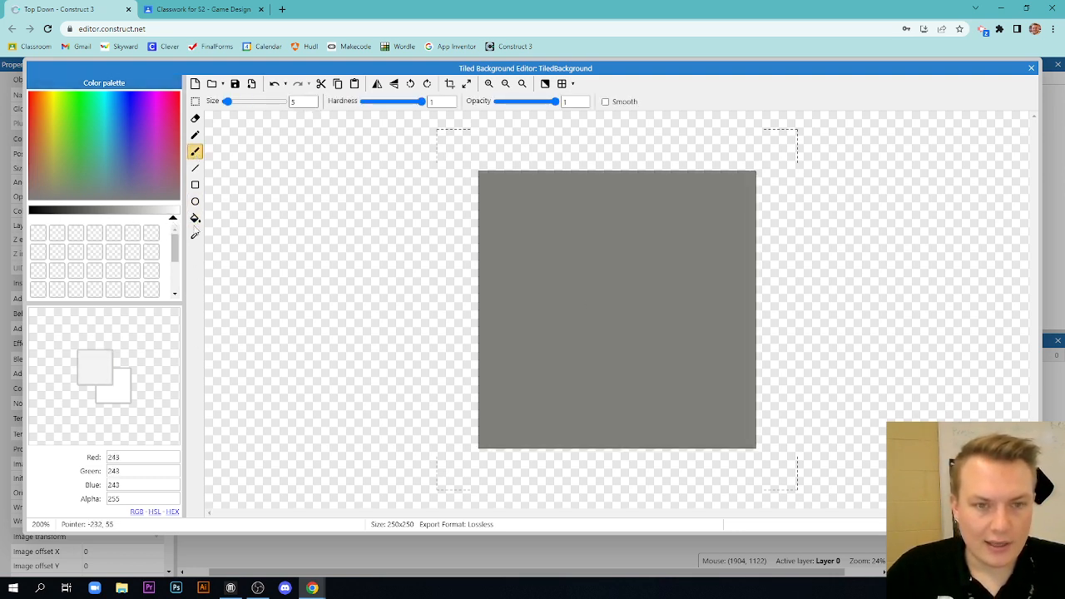
left_click(505, 205)
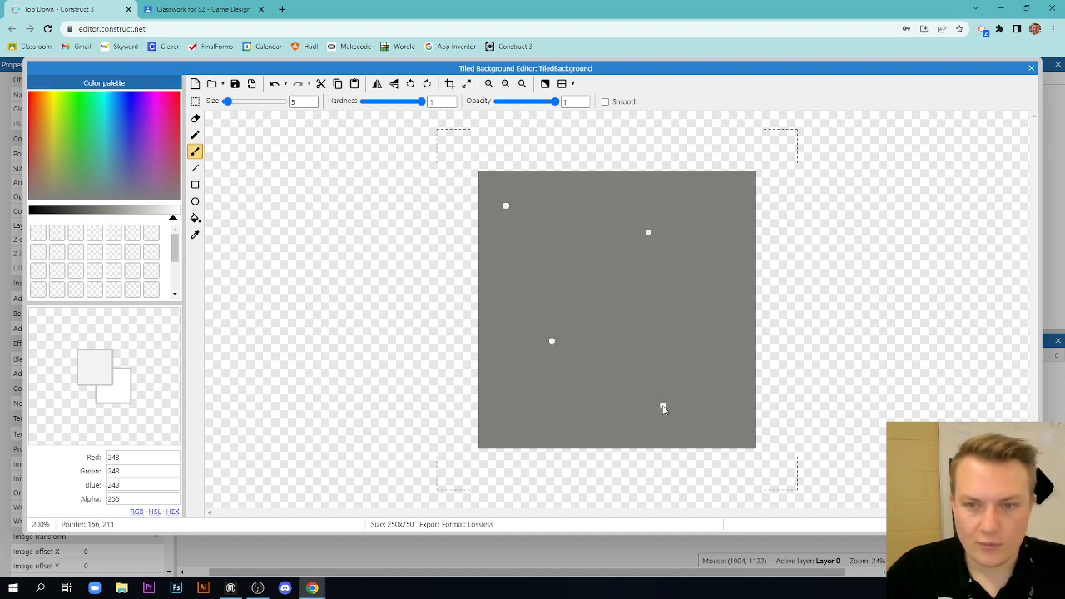
left_click(562, 264)
left_click(500, 405)
left_click(638, 341)
left_click(708, 213)
left_click(703, 298)
left_click(580, 400)
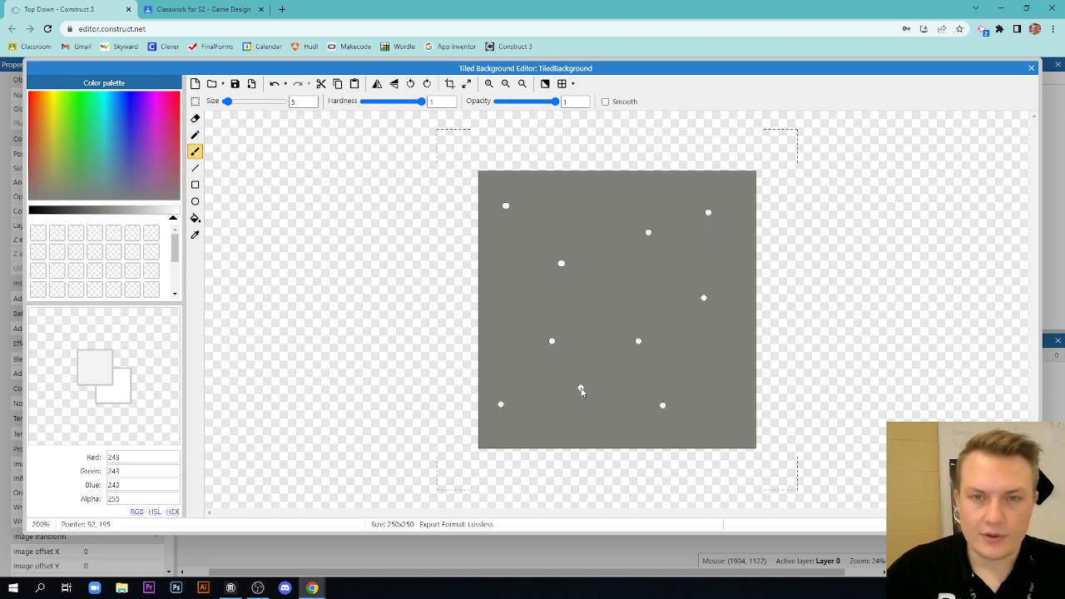
left_click(1031, 68)
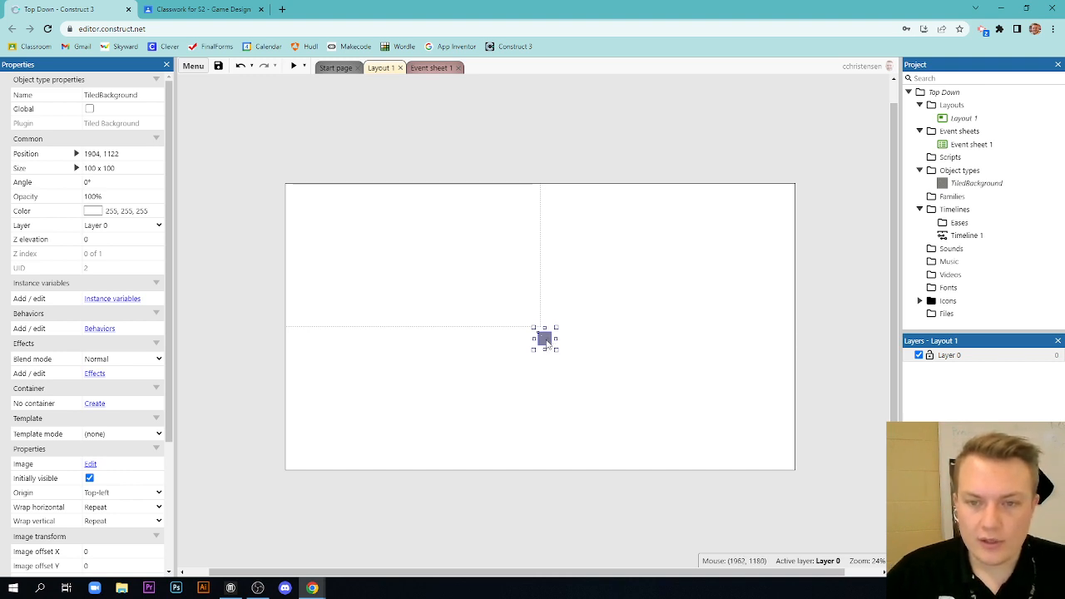
Align the Tiled Background to cover the whole layout and lock the selection.
right_click(546, 340)
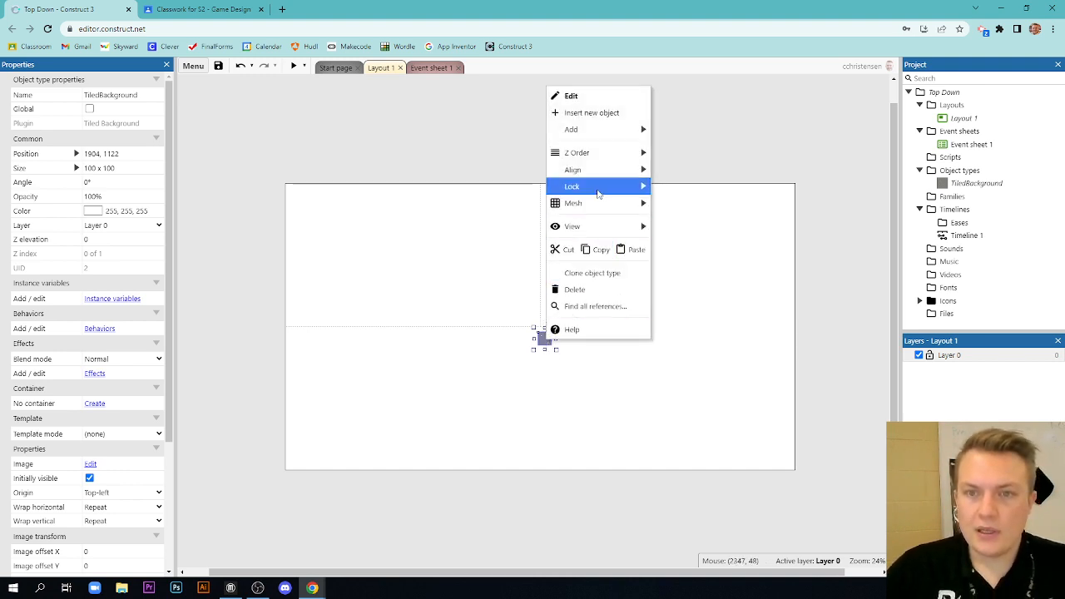
mouse_move(573, 169)
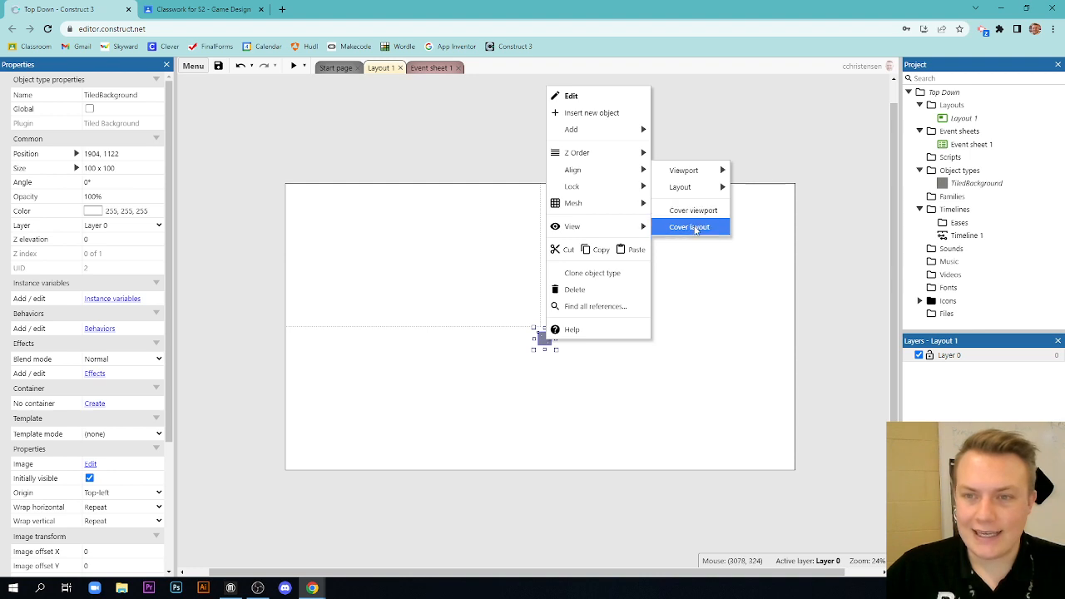
left_click(691, 226)
right_click(604, 348)
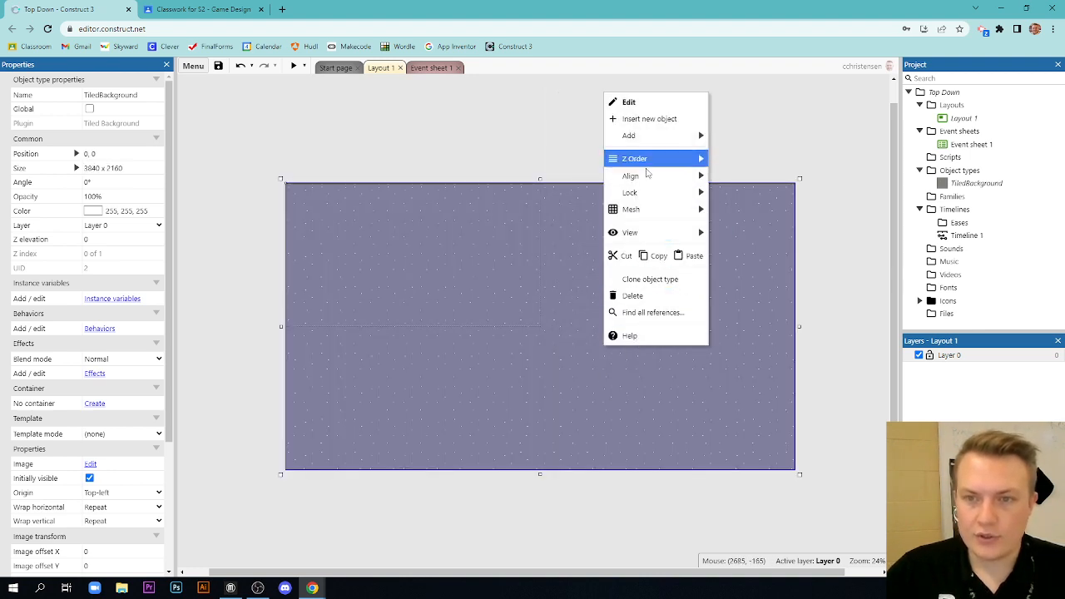
mouse_move(630, 192)
left_click(737, 196)
left_click(734, 326)
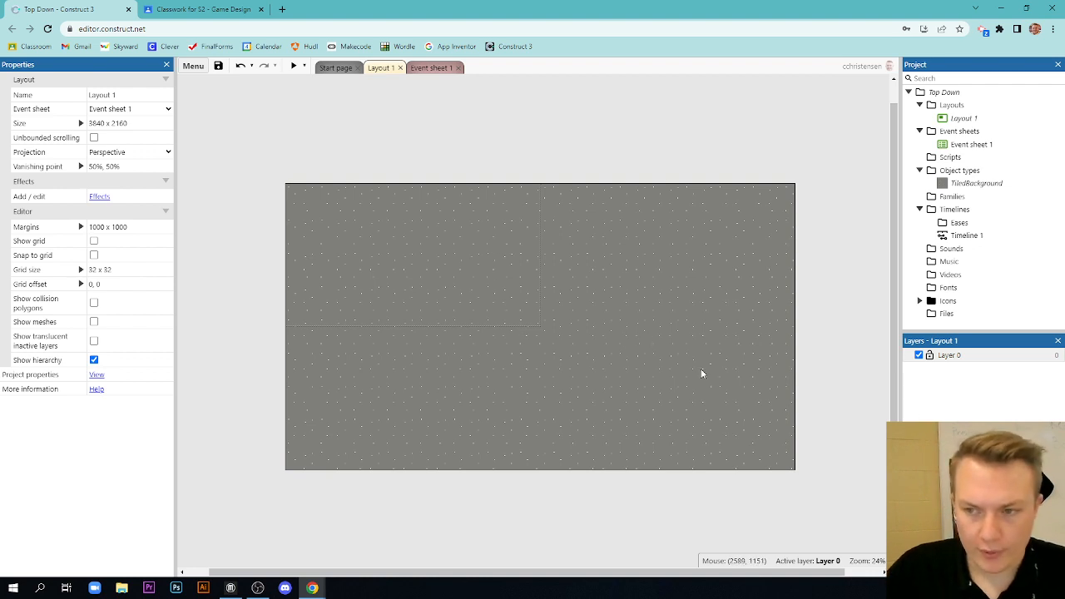
Rename Layer 0 to Background and lock it.
right_click(949, 356)
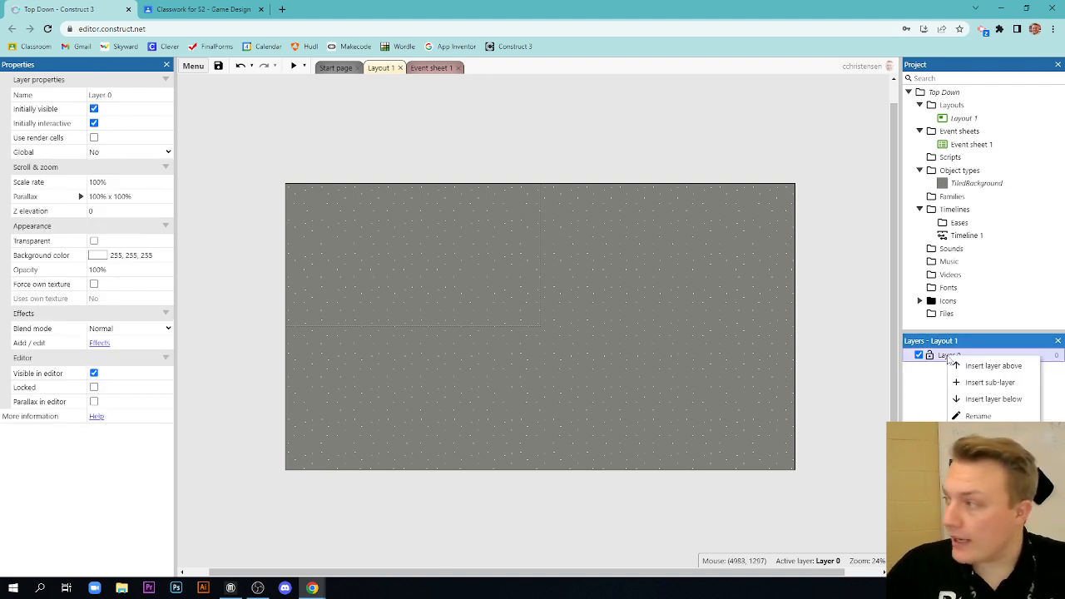
left_click(978, 415)
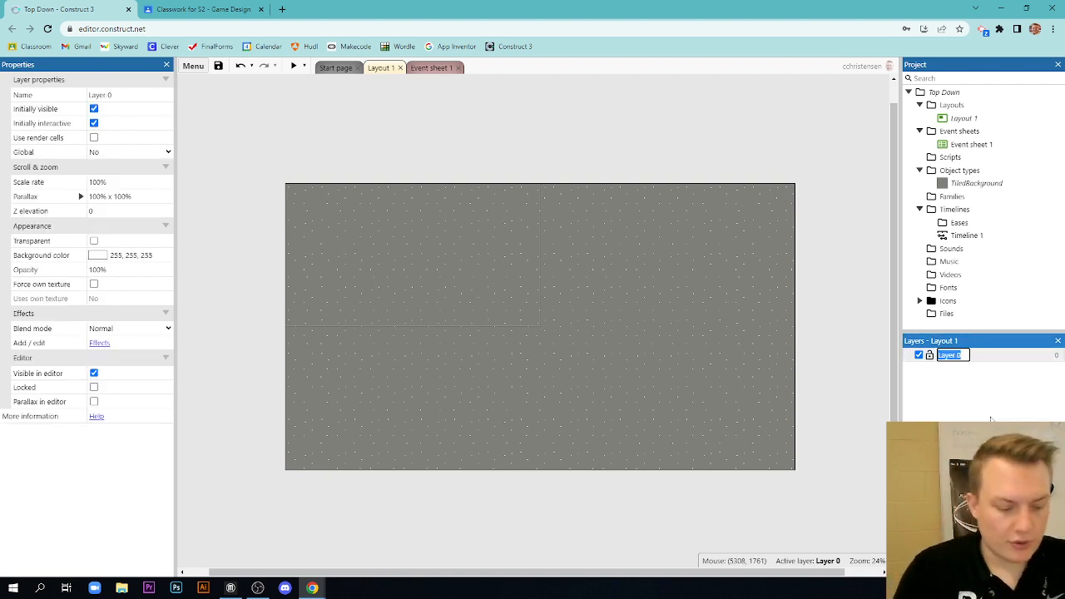
type("Backgroun")
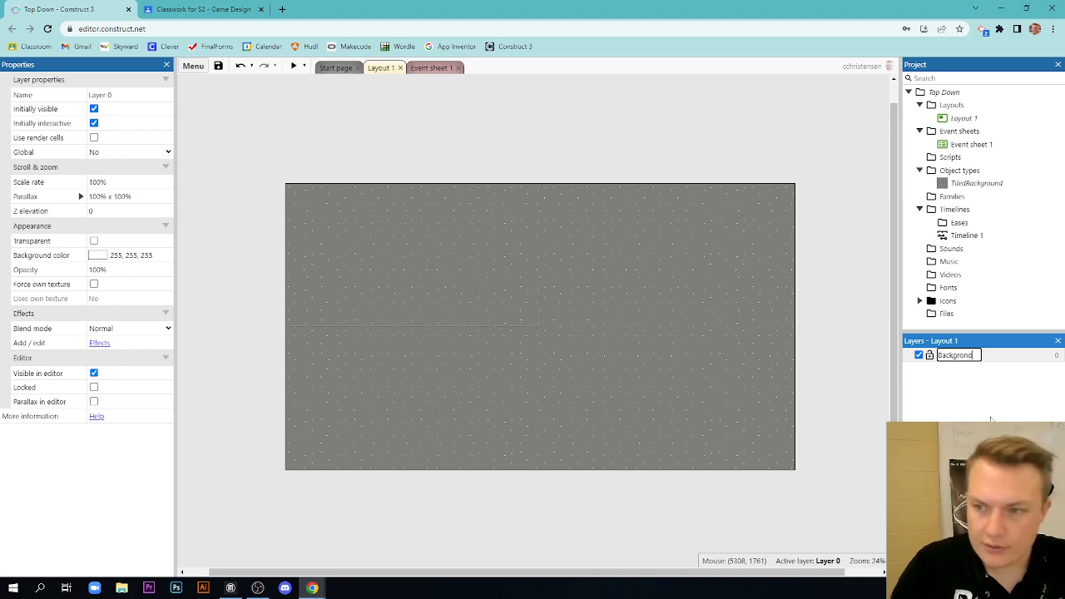
type("und")
key("Return")
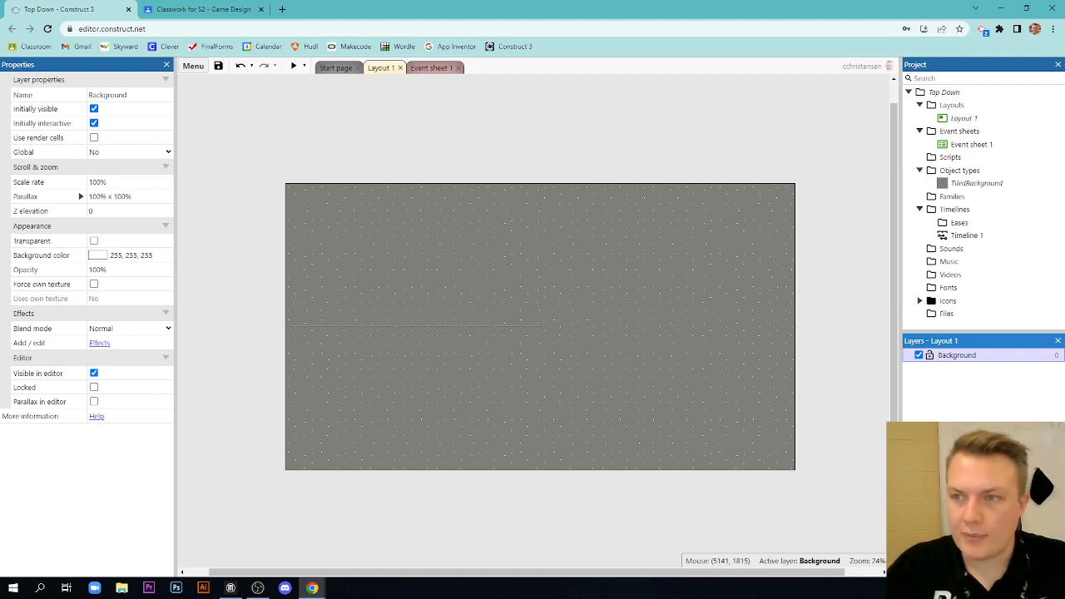
left_click(968, 414)
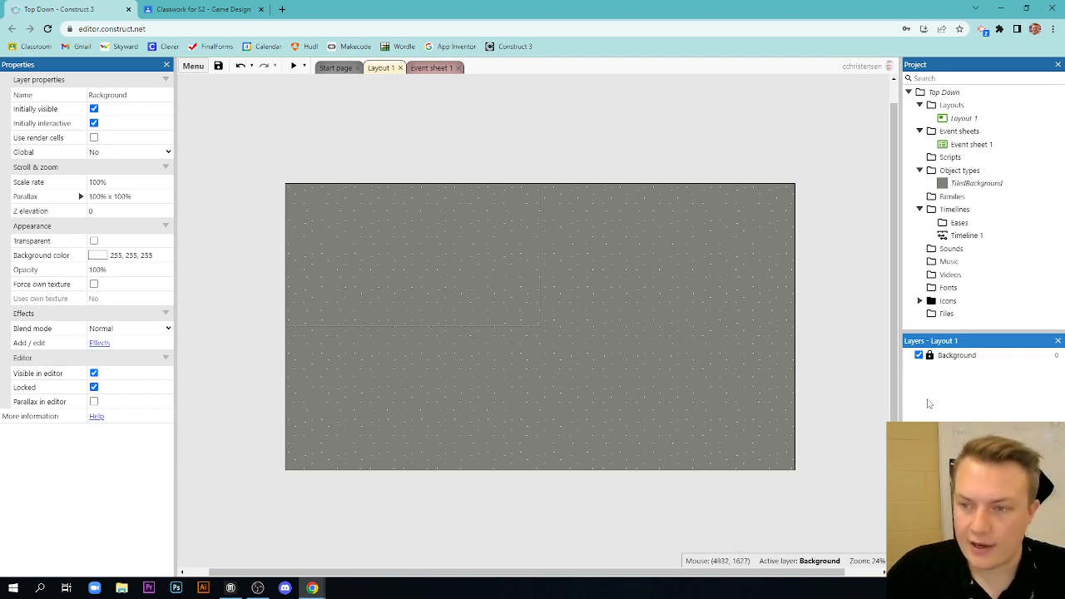
Add a new layer at the top named PlayerLayer.
right_click(929, 402)
left_click(957, 409)
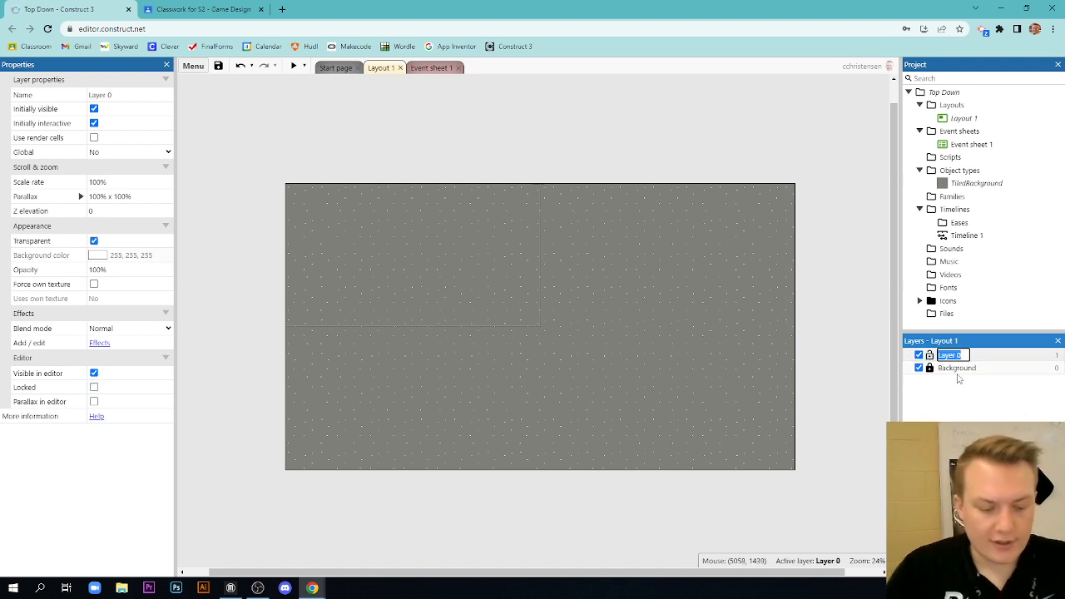
type("PlayerLayer")
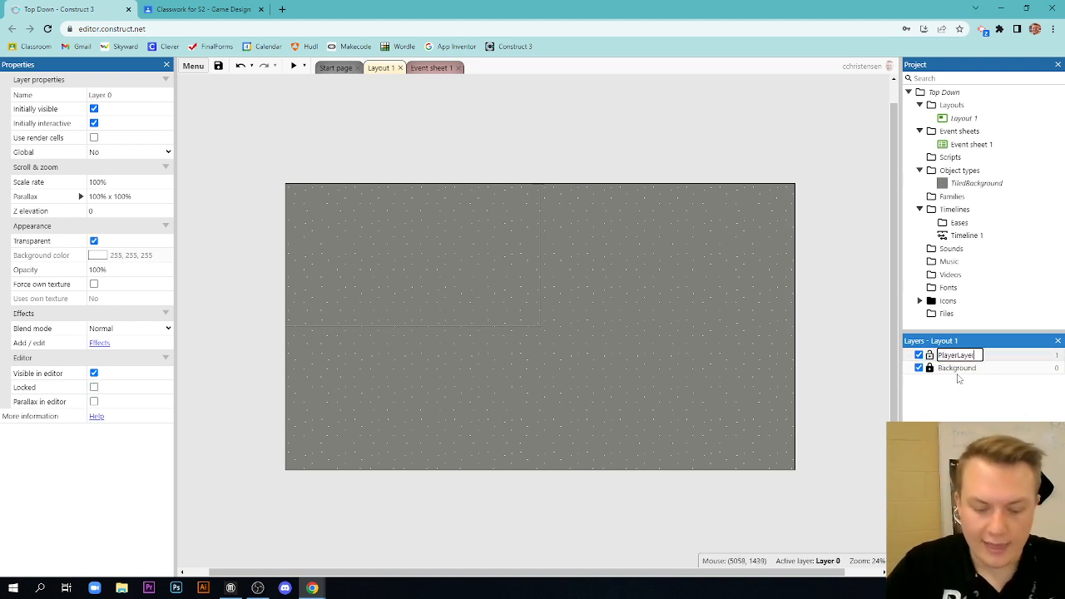
key("Return")
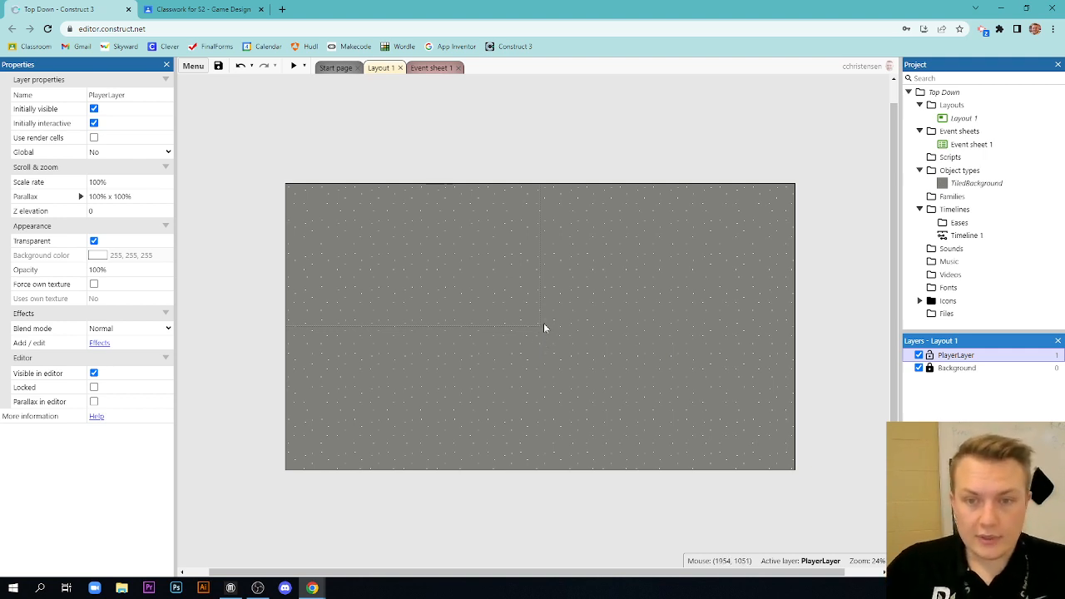
Insert a new Sprite on the layout and load the 'top down assets' sprite sheet as its image.
double_click(541, 330)
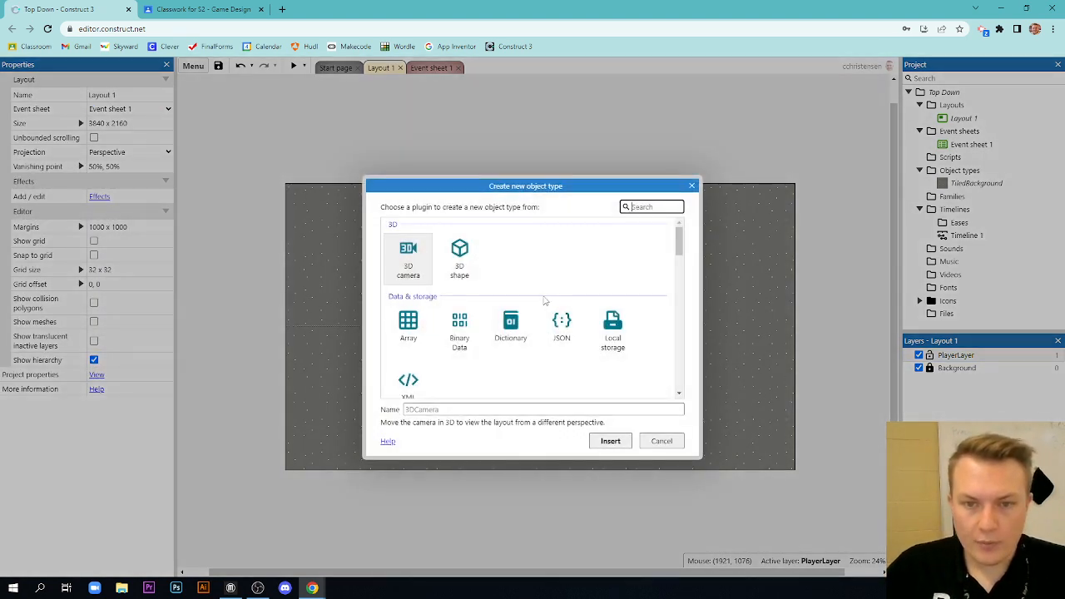
type("sprite")
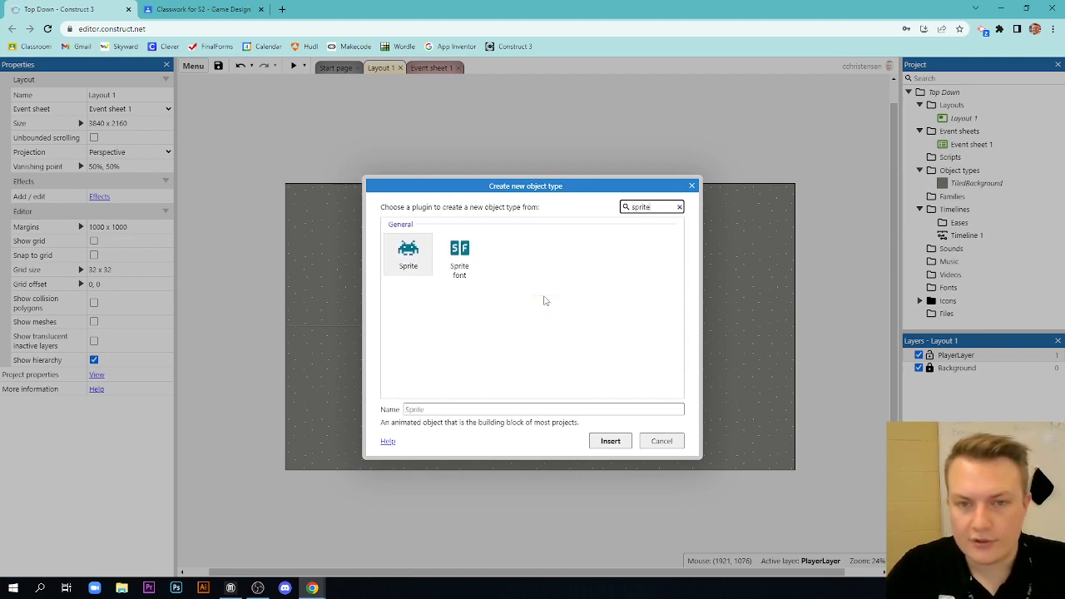
double_click(405, 254)
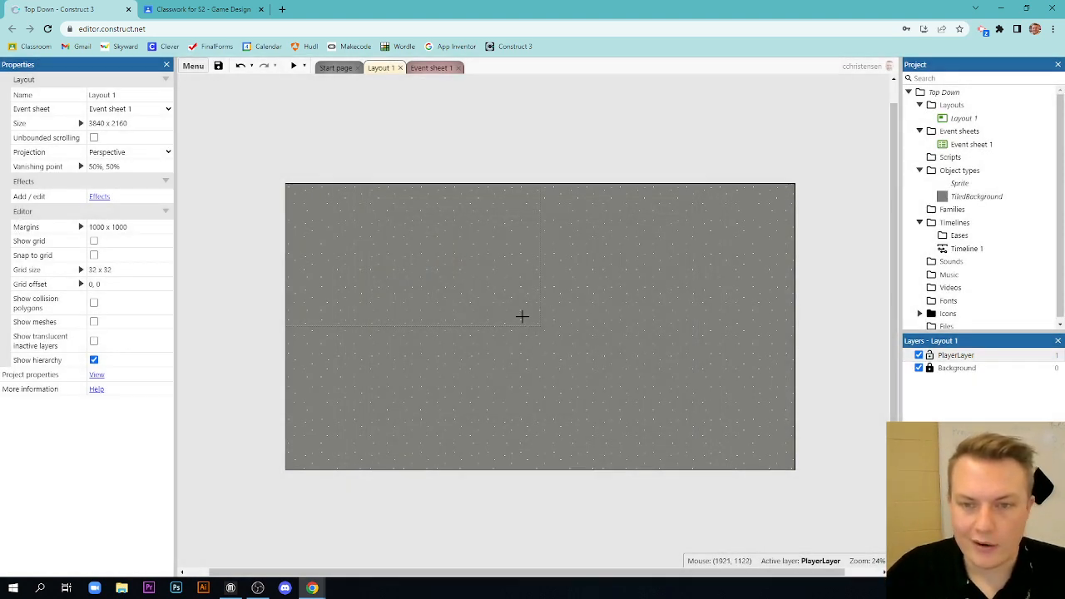
scroll(380, 218, "left", 1)
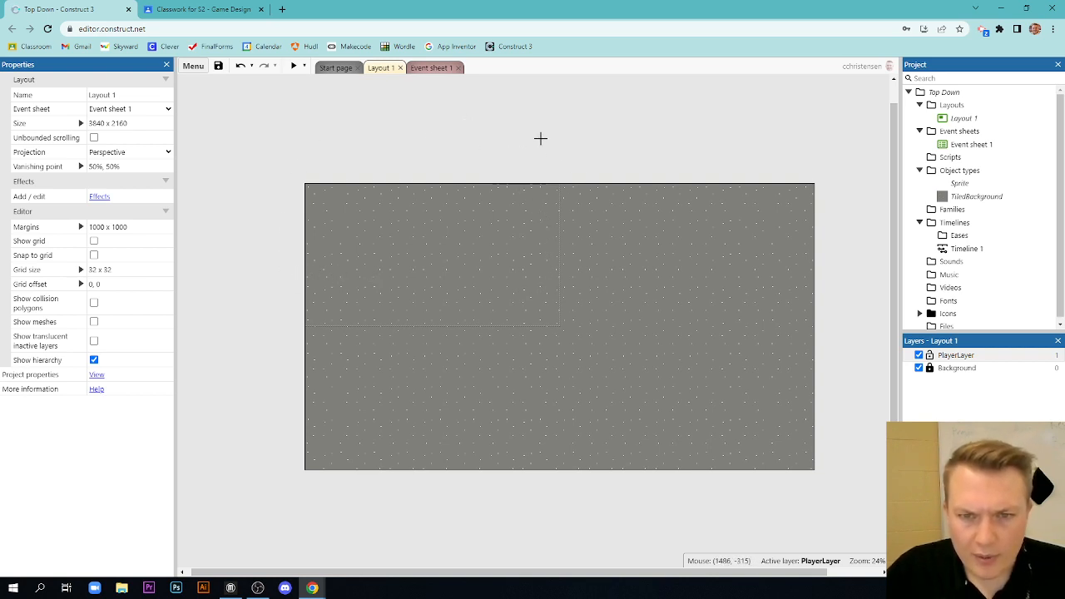
left_click(557, 324)
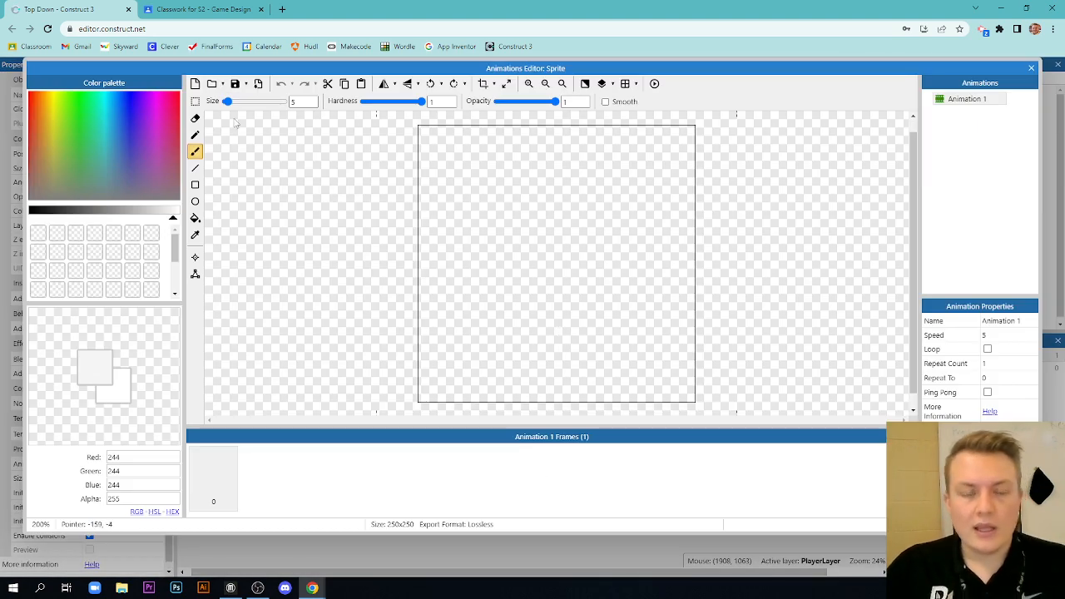
left_click(211, 83)
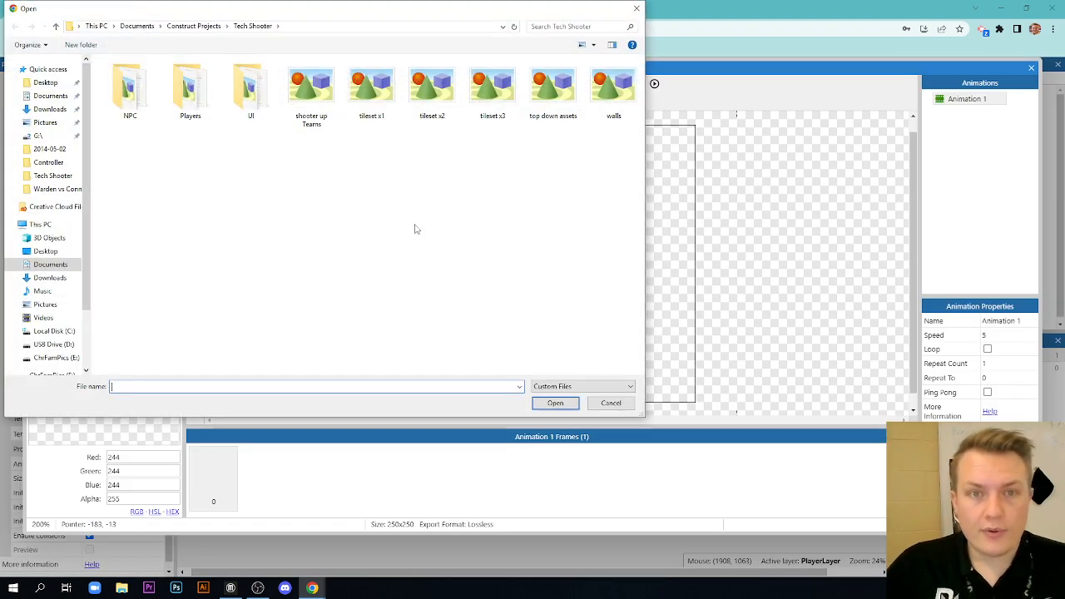
left_click(552, 87)
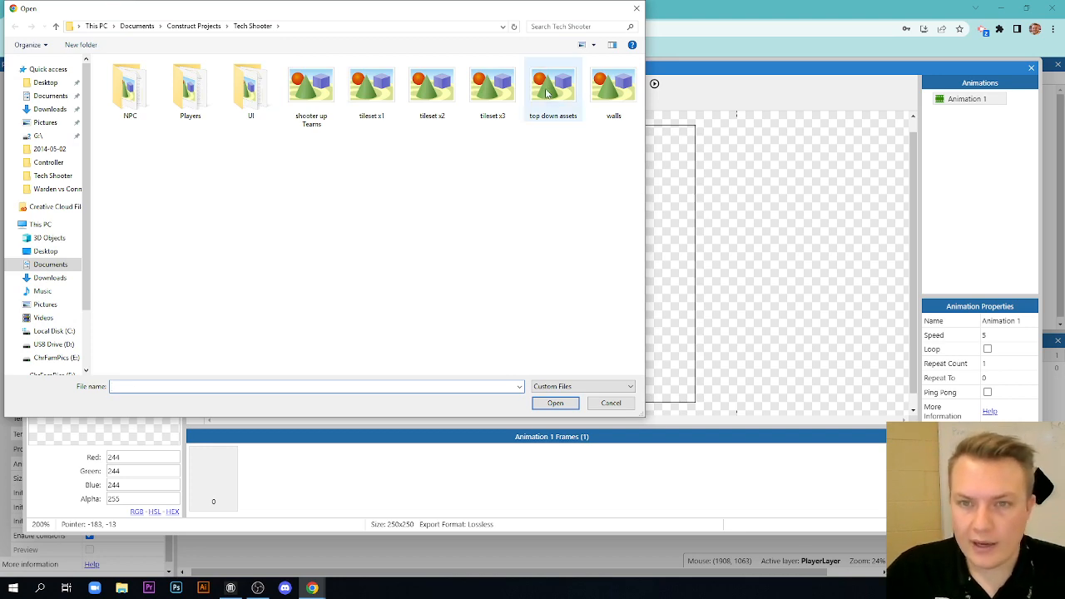
left_click(555, 403)
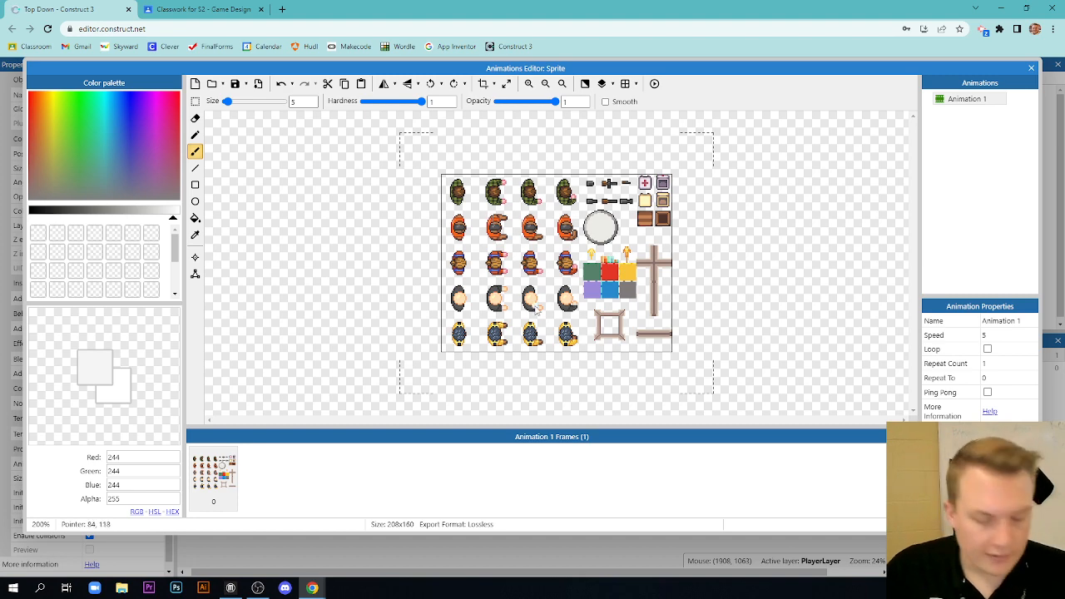
scroll(537, 306, "up", 1)
scroll(533, 306, "up", 1)
scroll(515, 303, "down", 2)
scroll(499, 316, "up", 2)
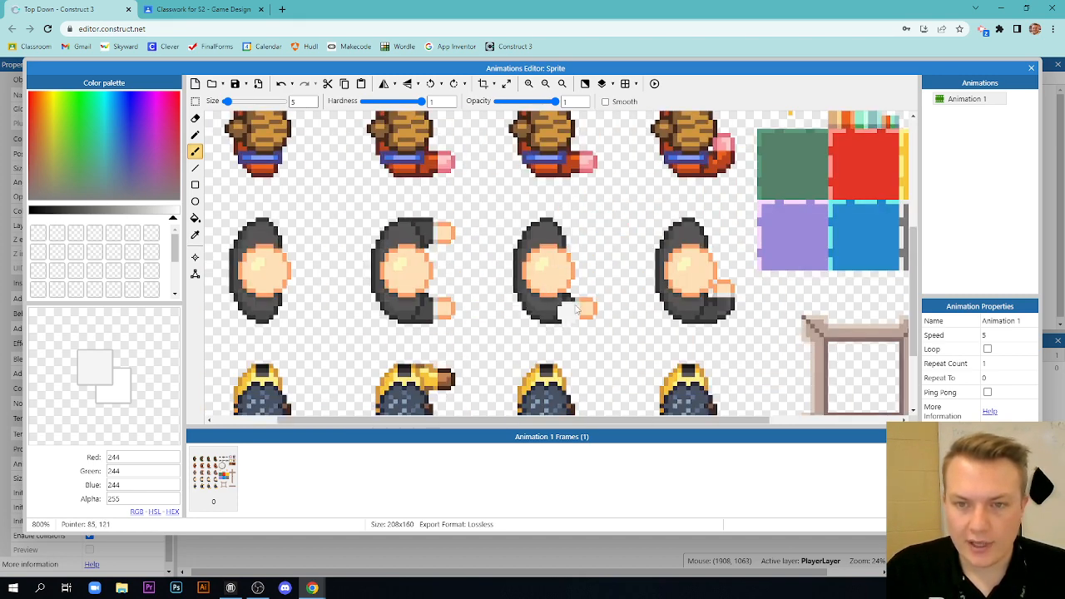
Rectangle-select the dark-haired character with the outstretched hand on the sheet.
left_click(195, 101)
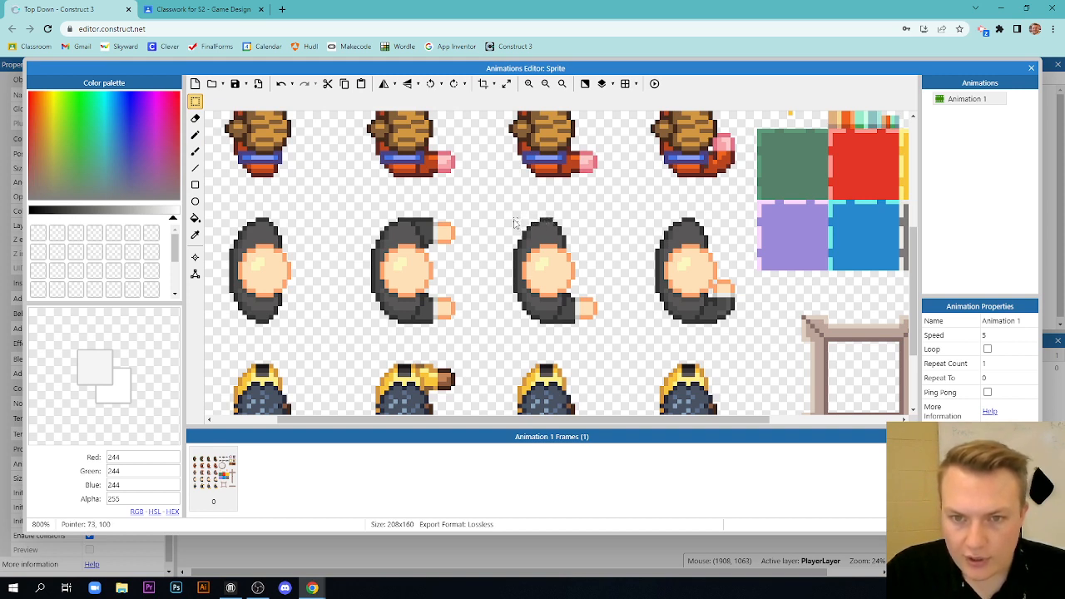
left_click_drag(515, 221, 597, 326)
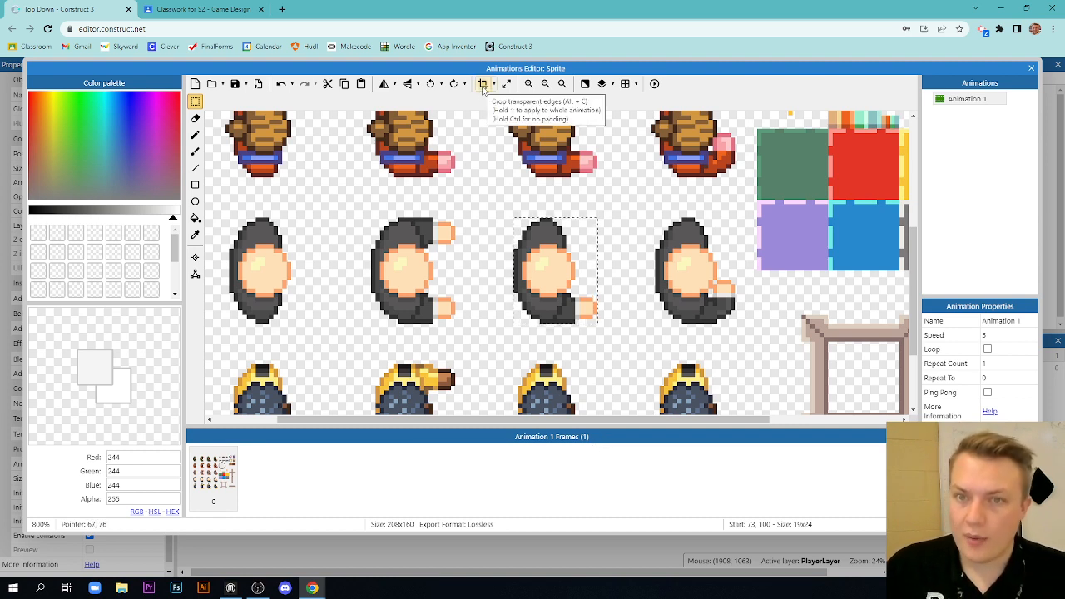
Crop to the selected character, then resize the image from 19 wide to 250×315 keeping aspect ratio.
left_click(483, 83)
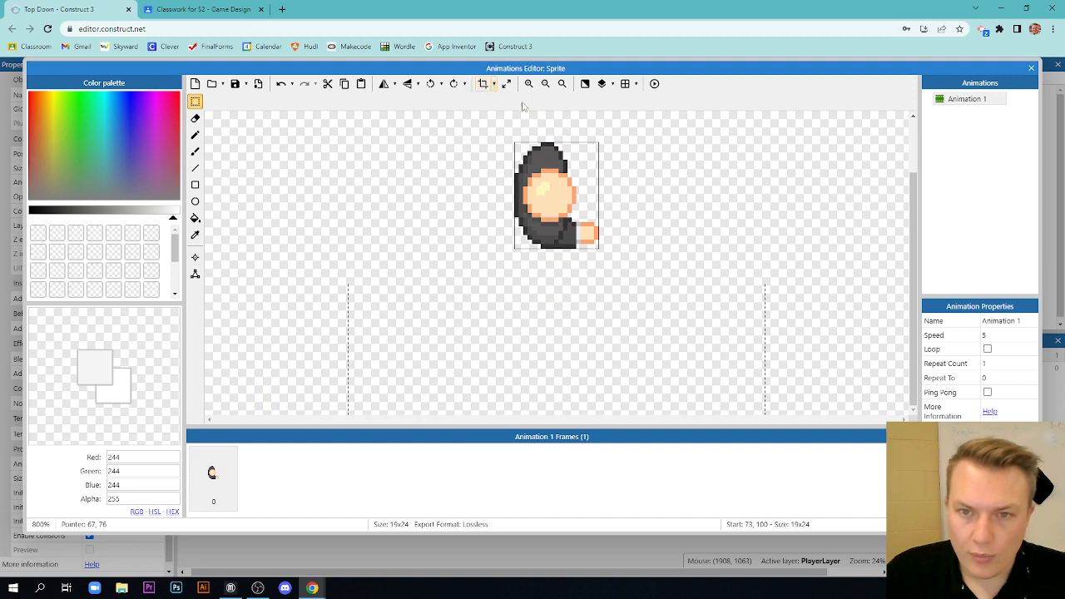
scroll(622, 239, "down", 1)
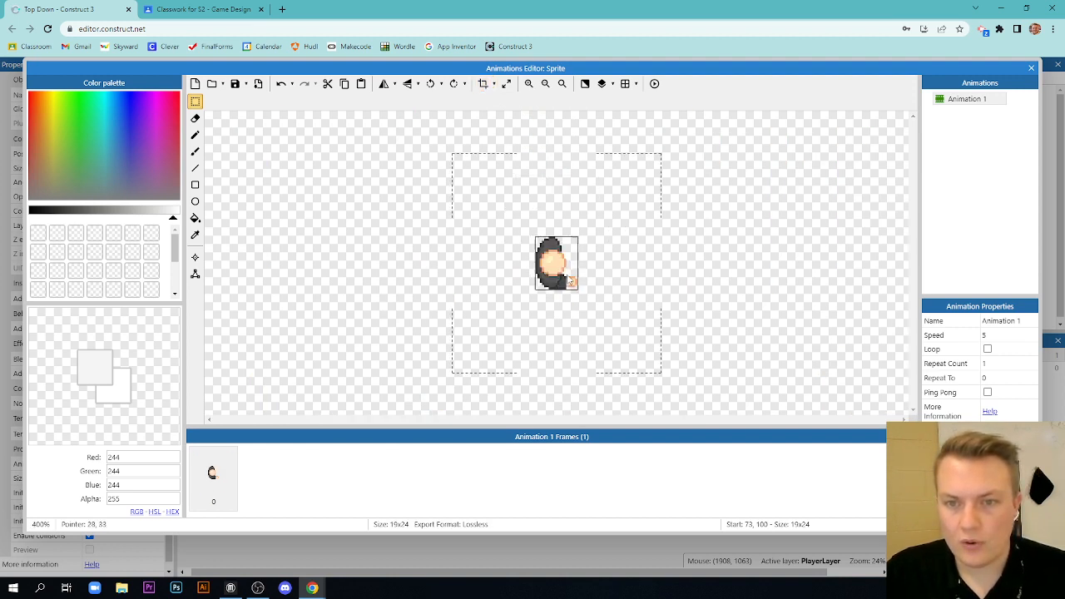
scroll(570, 281, "up", 1)
scroll(559, 260, "down", 1)
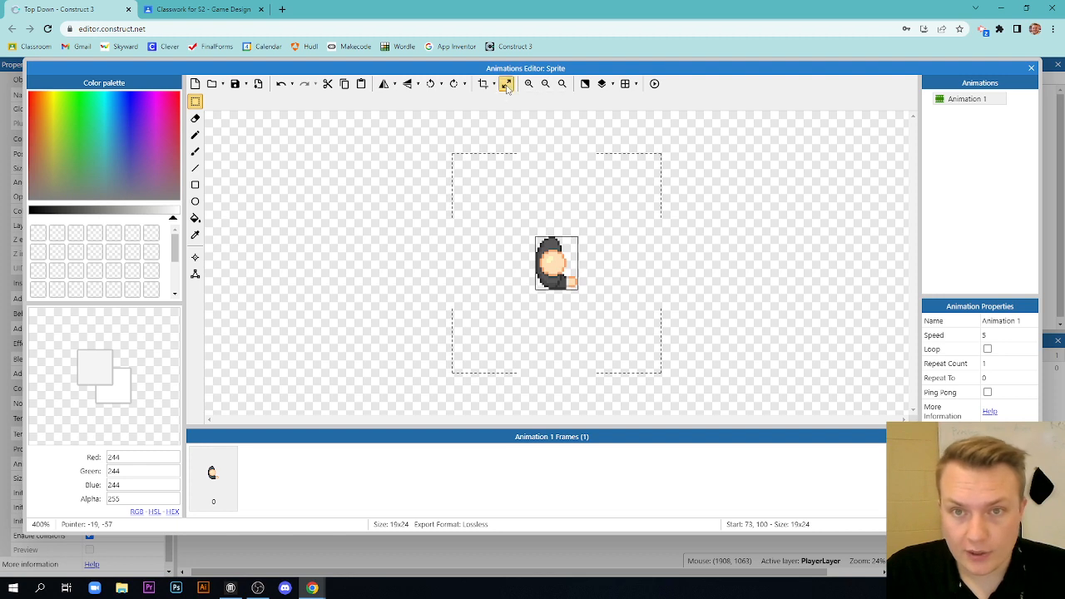
left_click(506, 84)
left_click_drag(559, 230, 567, 148)
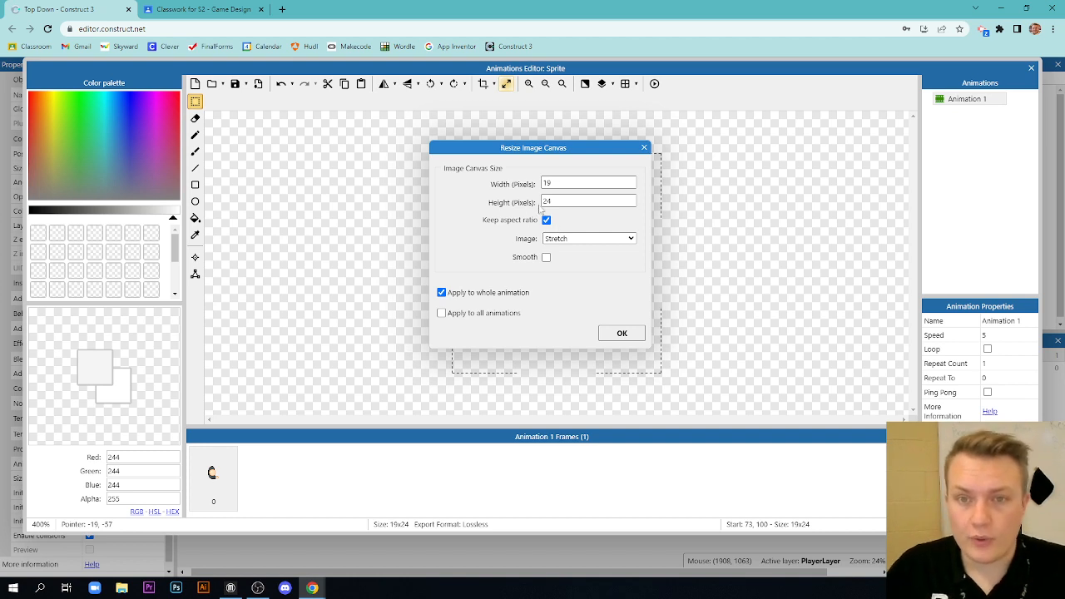
left_click(566, 184)
double_click(568, 184)
type("250")
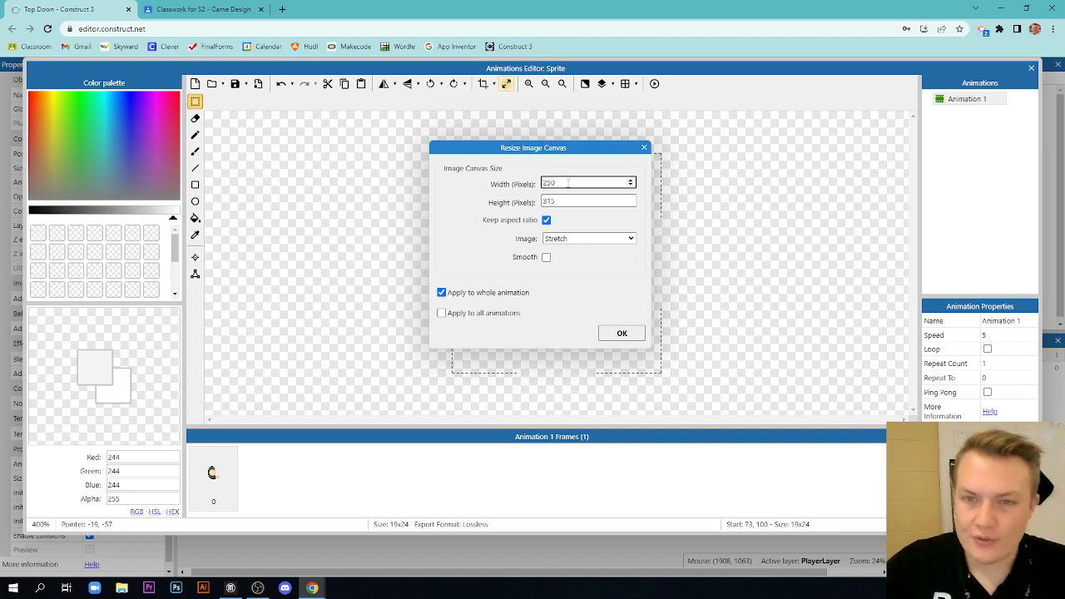
left_click(621, 332)
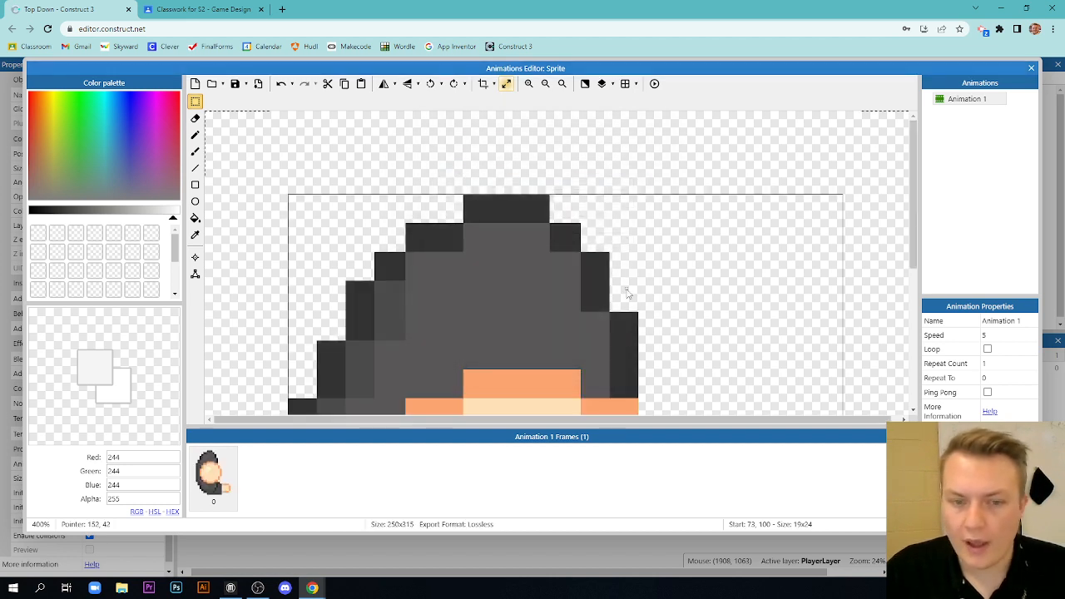
scroll(503, 257, "down", 3)
scroll(537, 271, "up", 1)
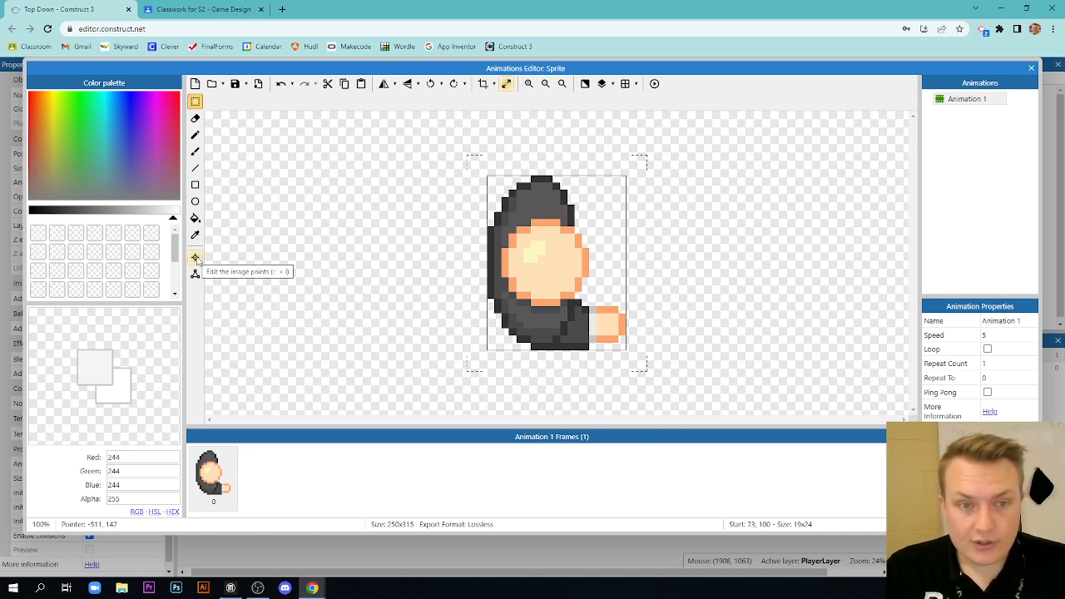
Quick-assign the sprite's origin to the middle of the image.
left_click(195, 257)
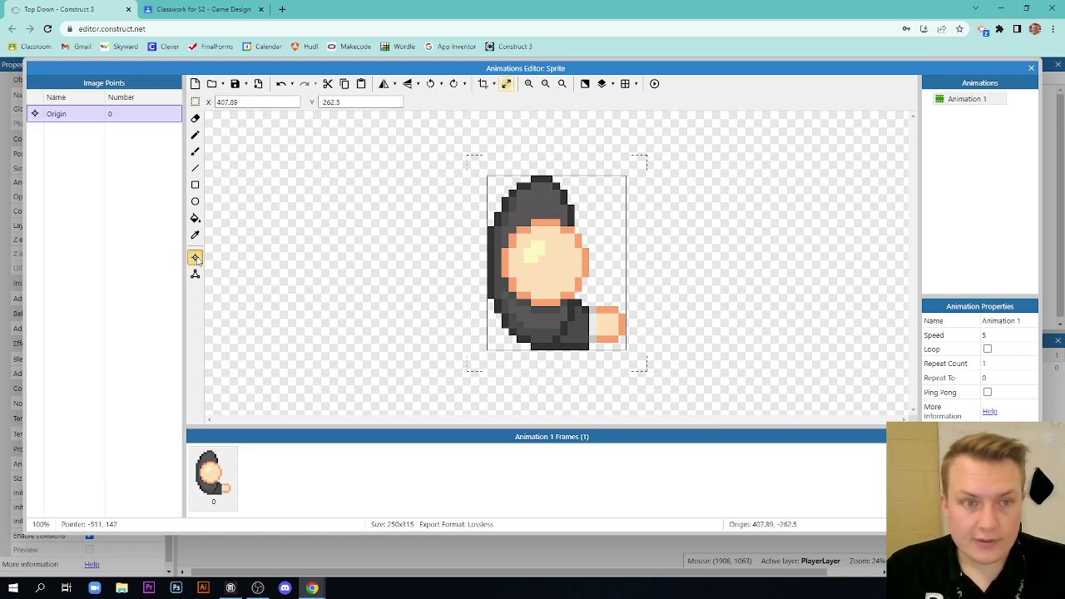
right_click(67, 117)
mouse_move(104, 181)
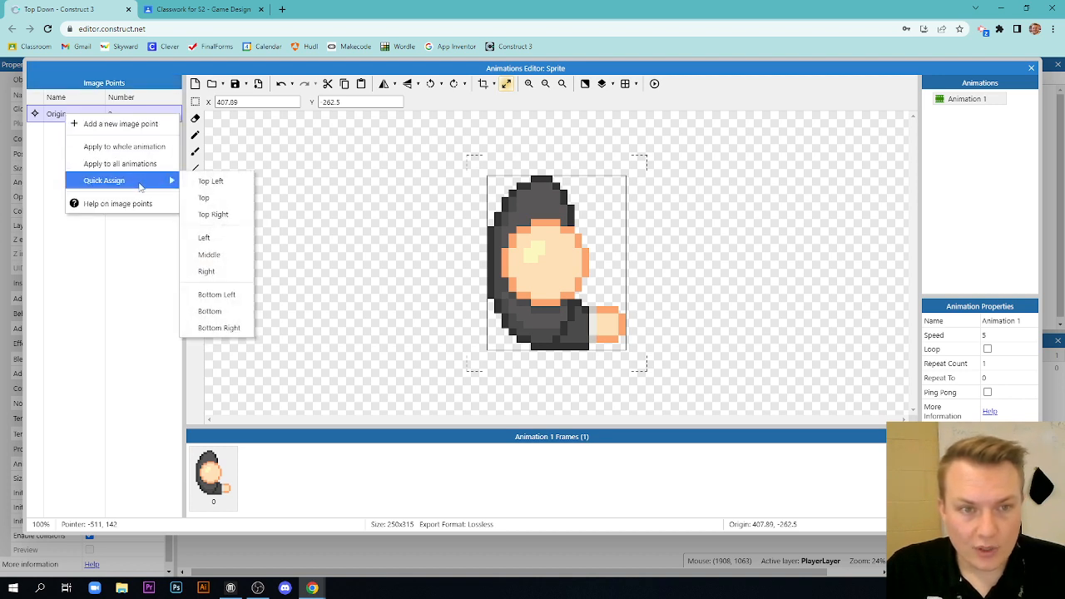
left_click(238, 255)
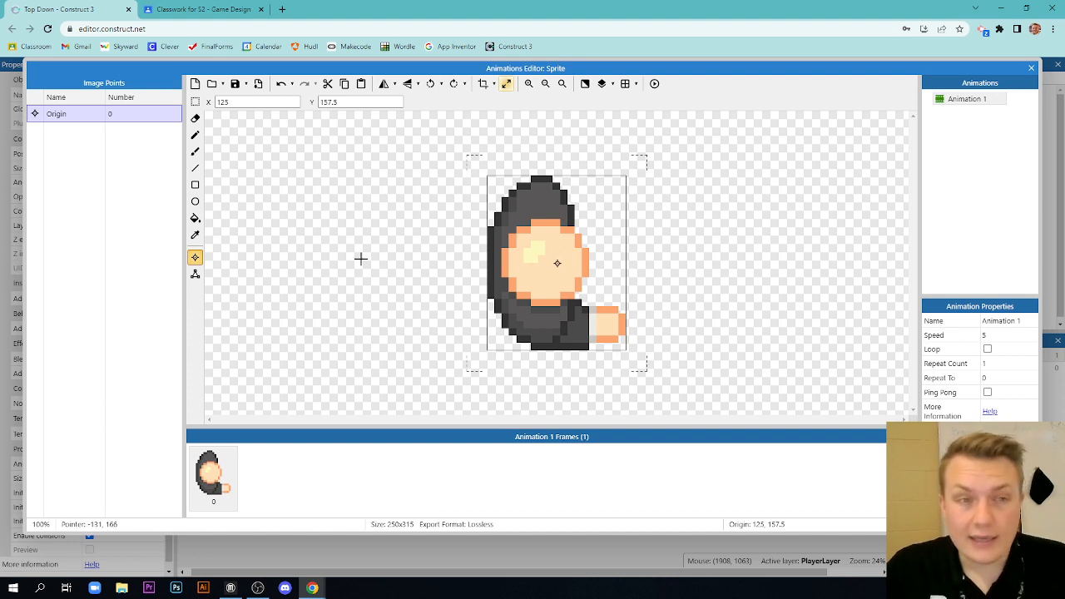
Add Image Point 1 on the character's outstretched hand and return to the layout.
right_click(69, 145)
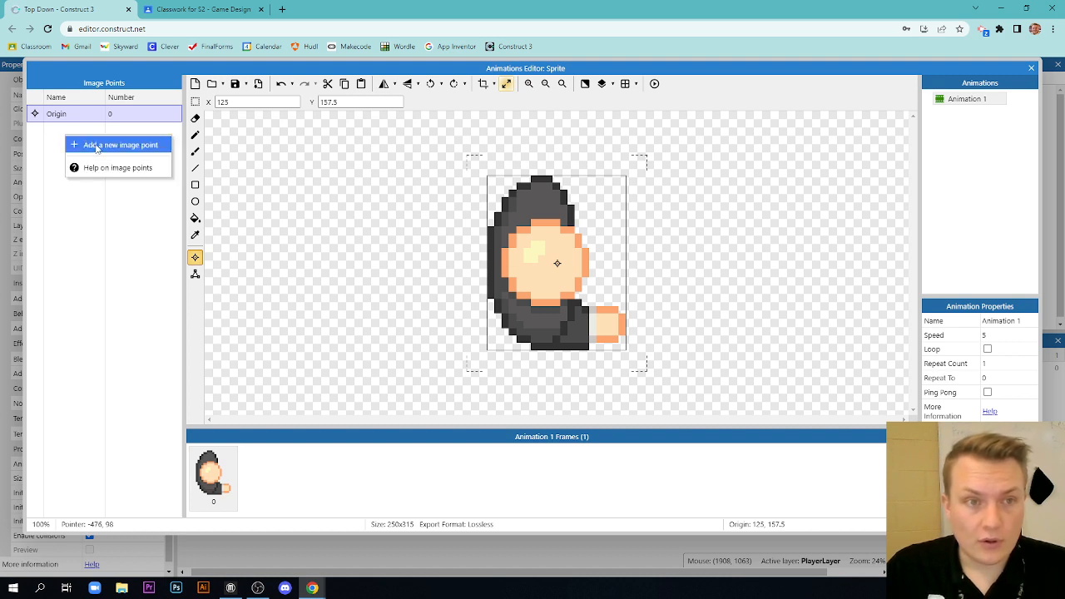
left_click(96, 146)
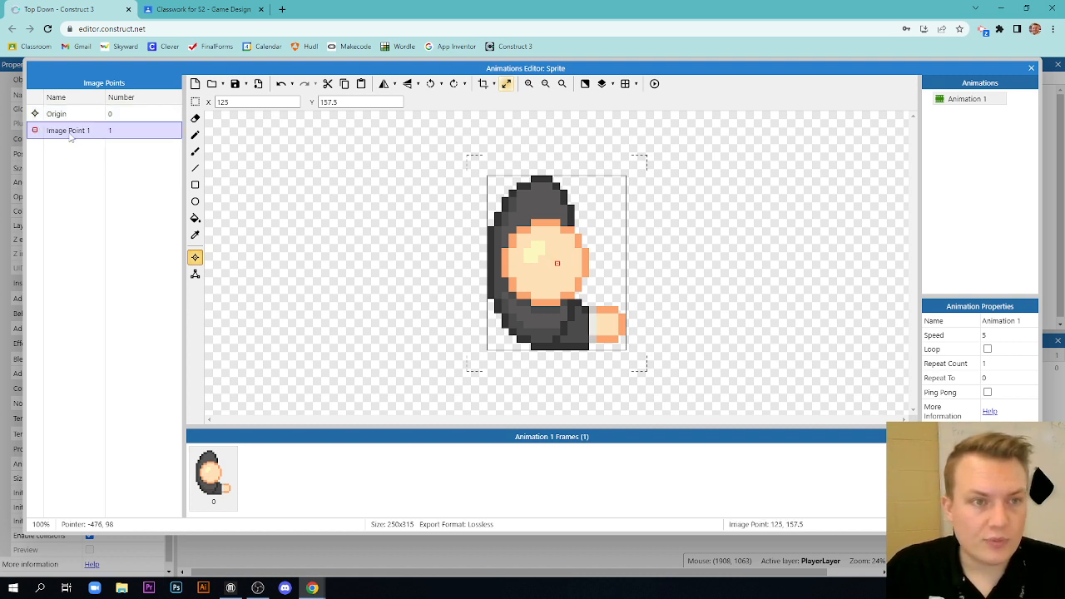
left_click(624, 323)
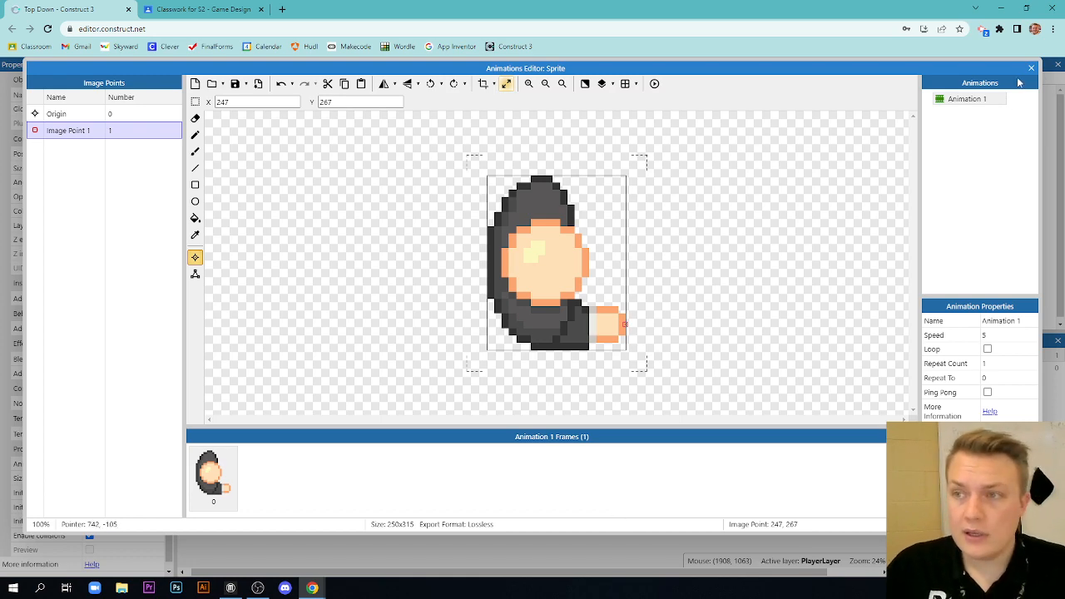
left_click(1030, 67)
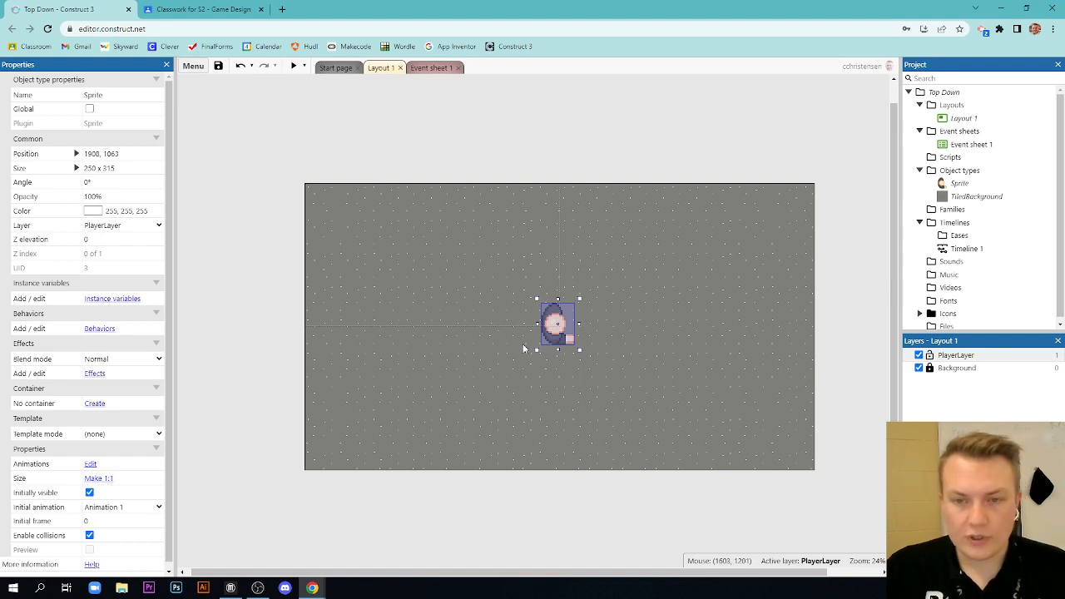
Rename the sprite object to PlayerSprite and select it on the layout.
left_click(117, 94)
type("Player")
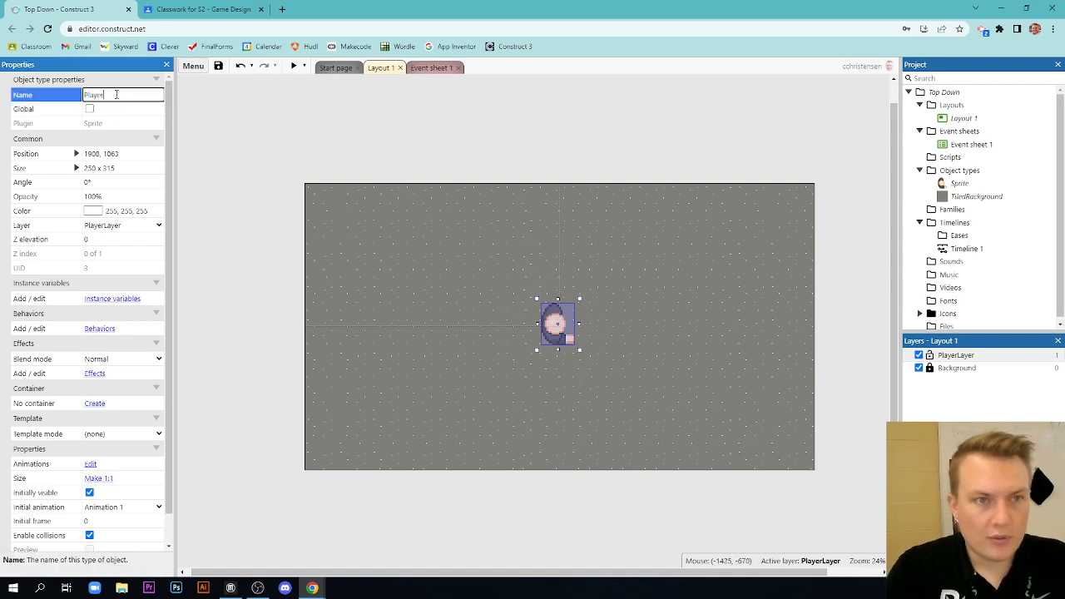
left_click(488, 270)
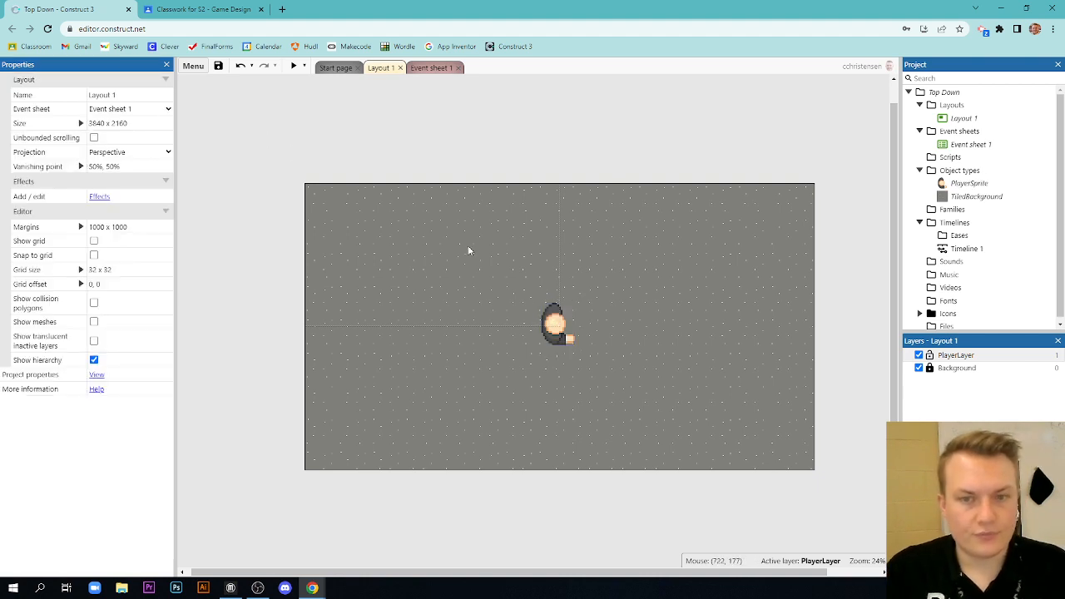
left_click(556, 329)
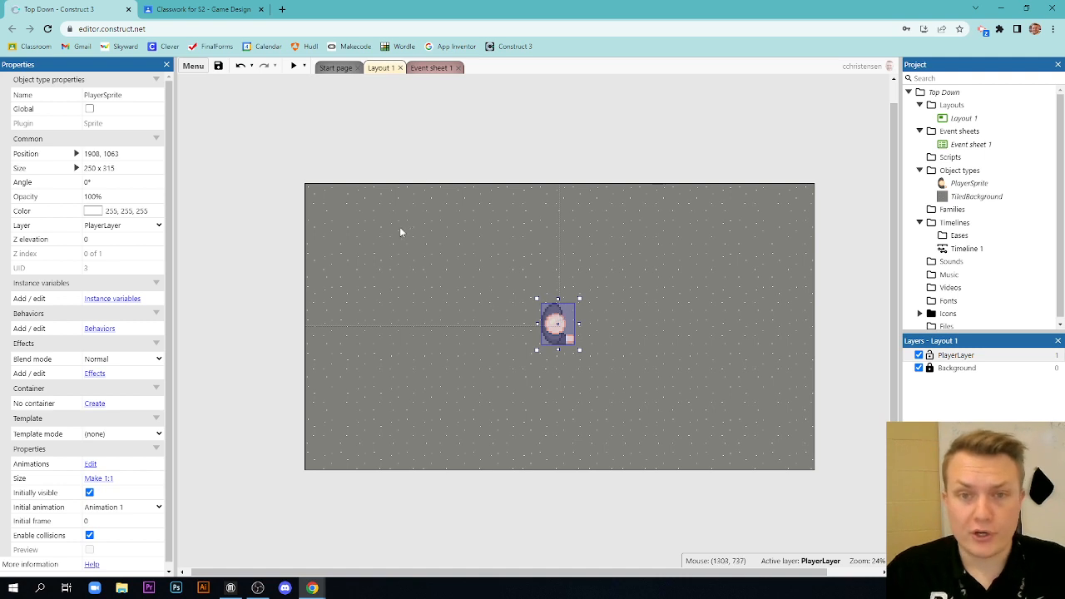
Give PlayerSprite the Solid, BoundToLayout, Scroll To and 8 Direction behaviors.
left_click(100, 328)
left_click(537, 277)
double_click(613, 254)
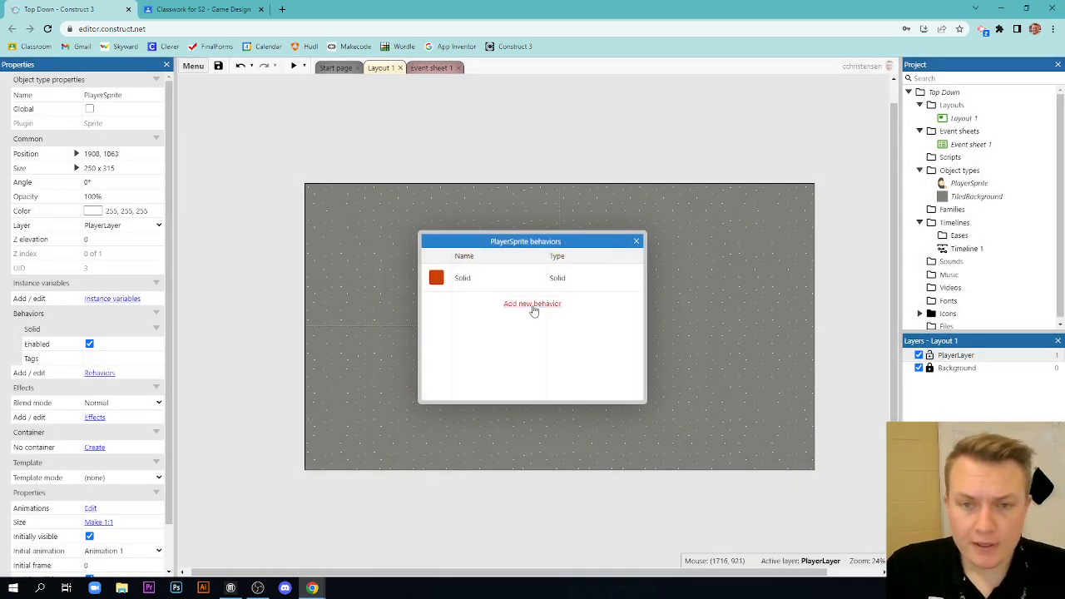
left_click(534, 308)
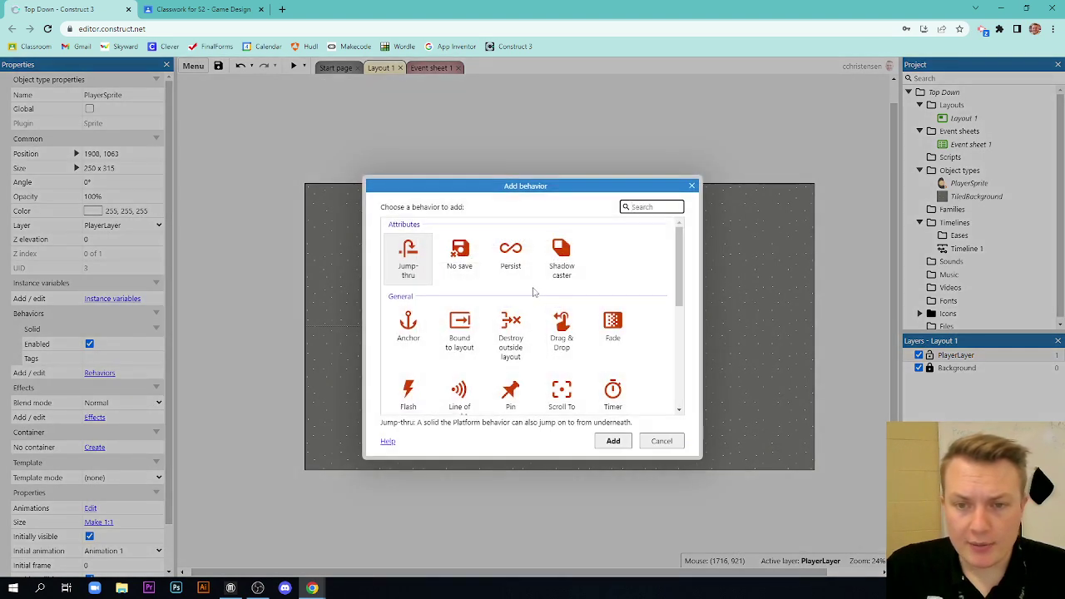
double_click(460, 328)
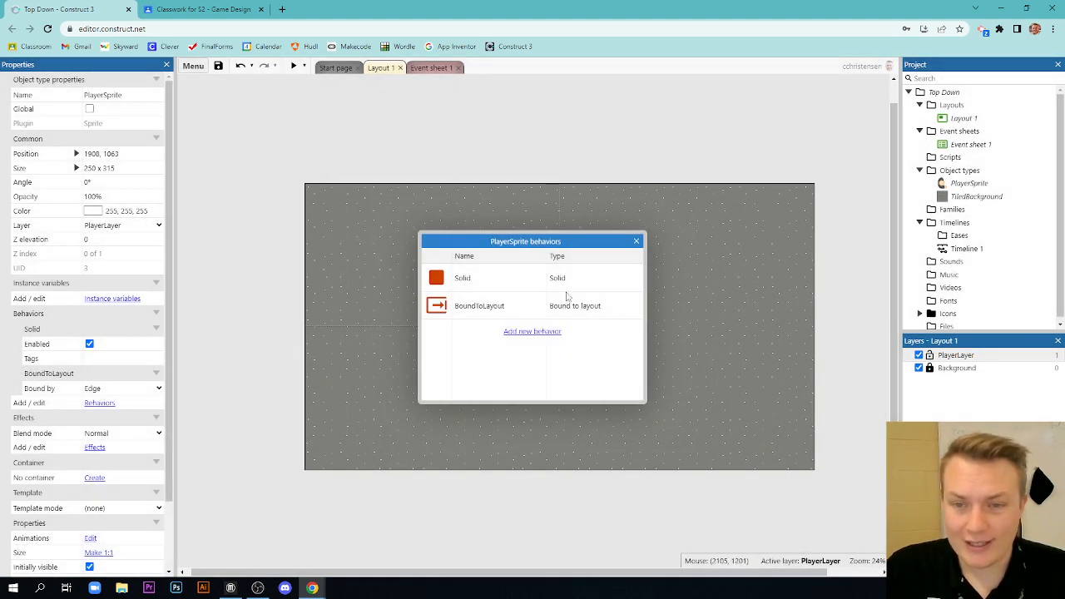
left_click(510, 334)
scroll(465, 300, "down", 2)
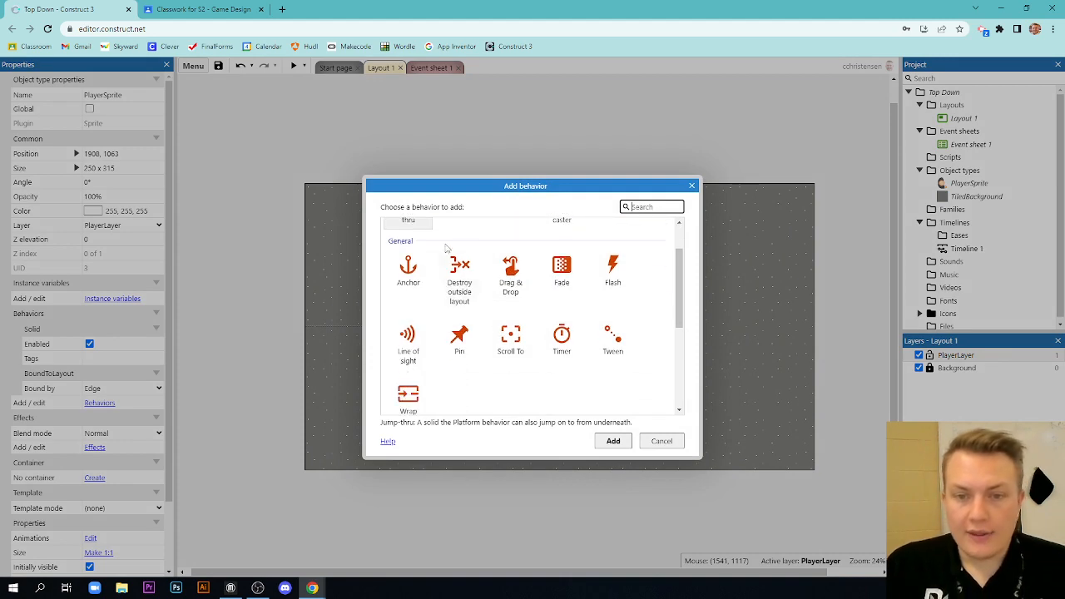
double_click(517, 336)
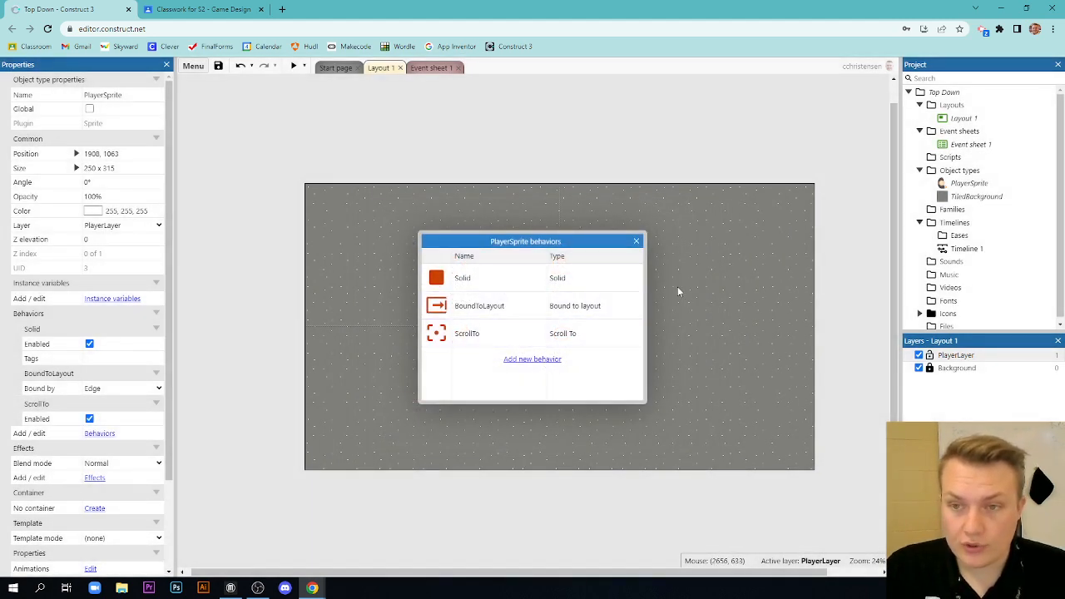
left_click(531, 359)
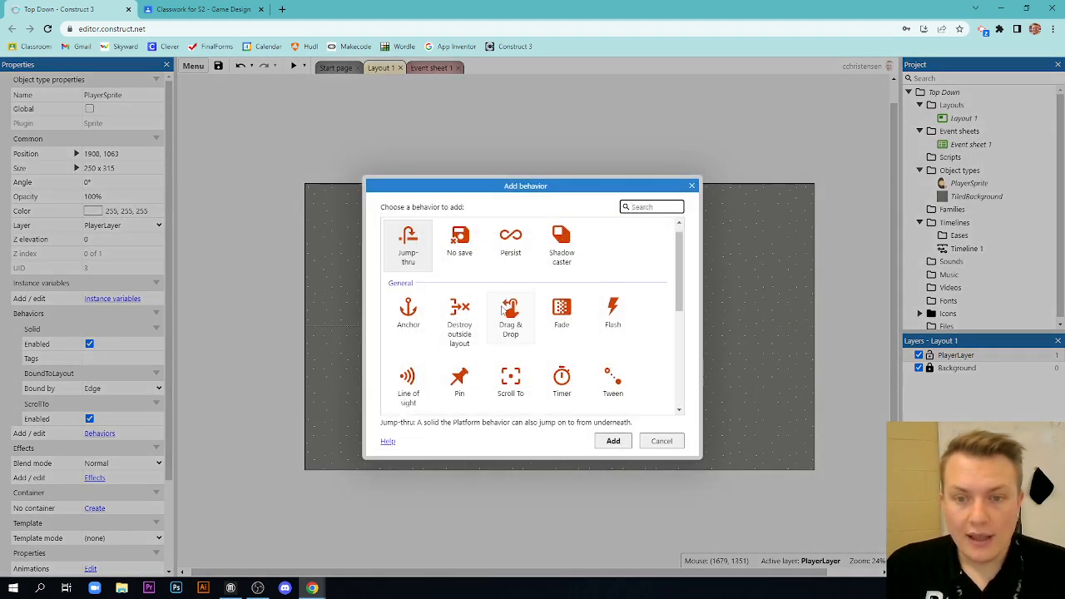
scroll(524, 316, "down", 2)
scroll(524, 316, "down", 2)
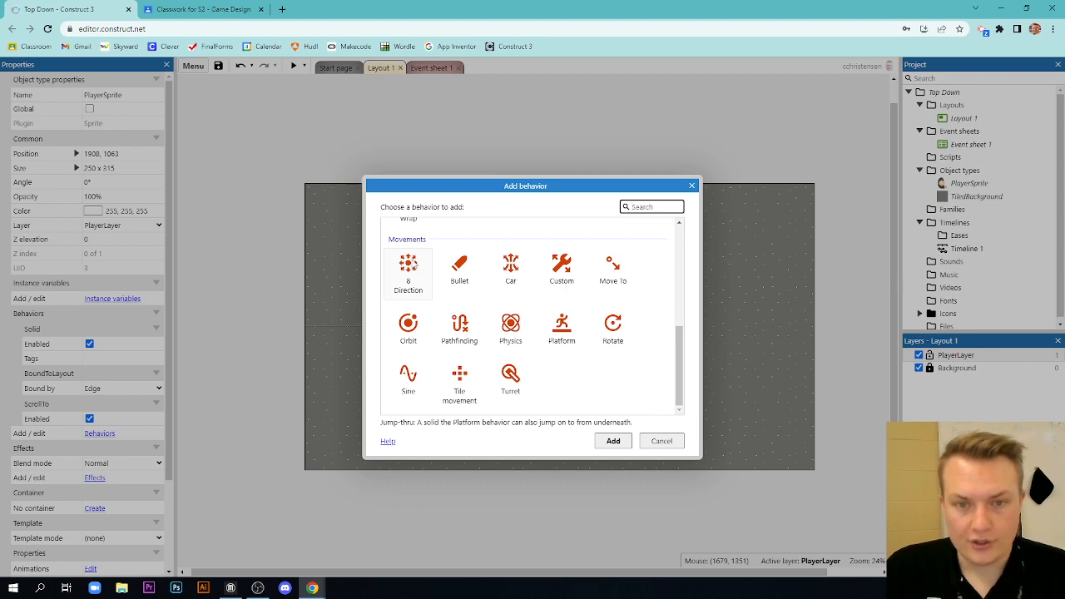
double_click(408, 270)
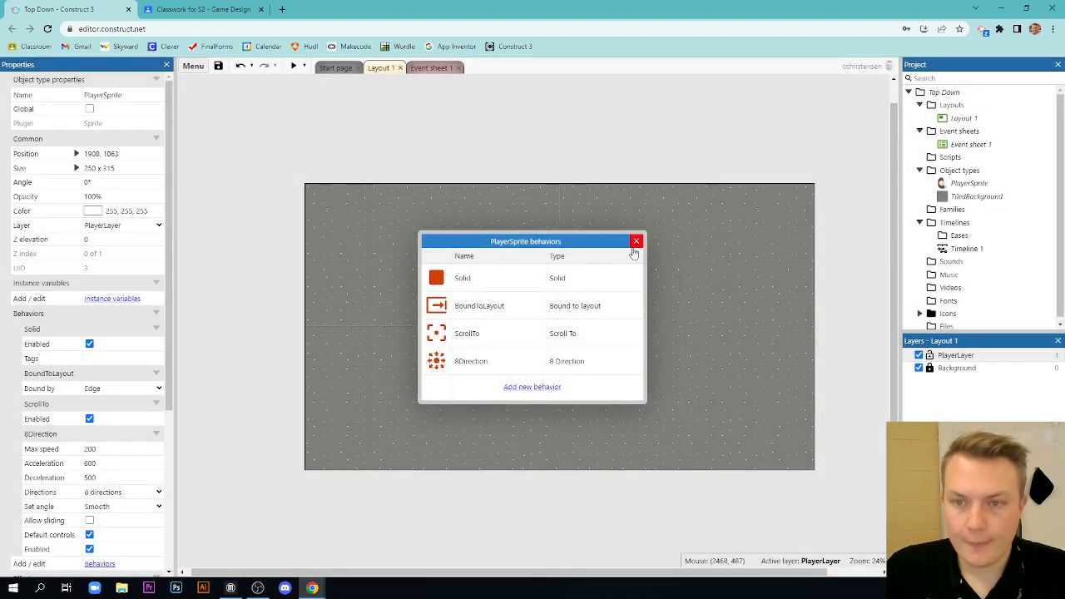
left_click(635, 242)
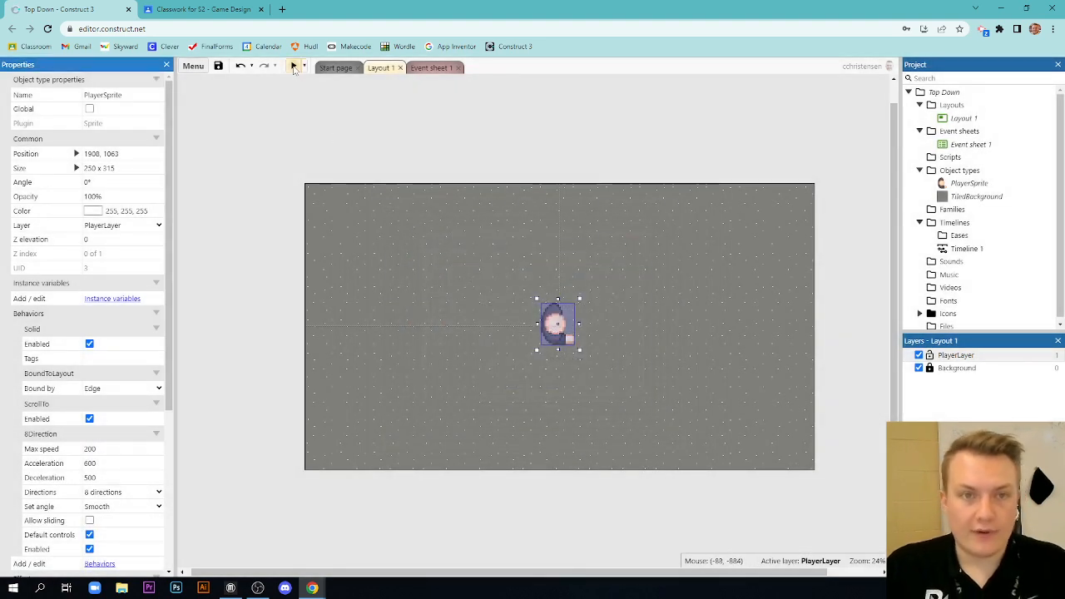
Preview the game and steer the player with the arrow keys; it turns but barely moves.
left_click(294, 67)
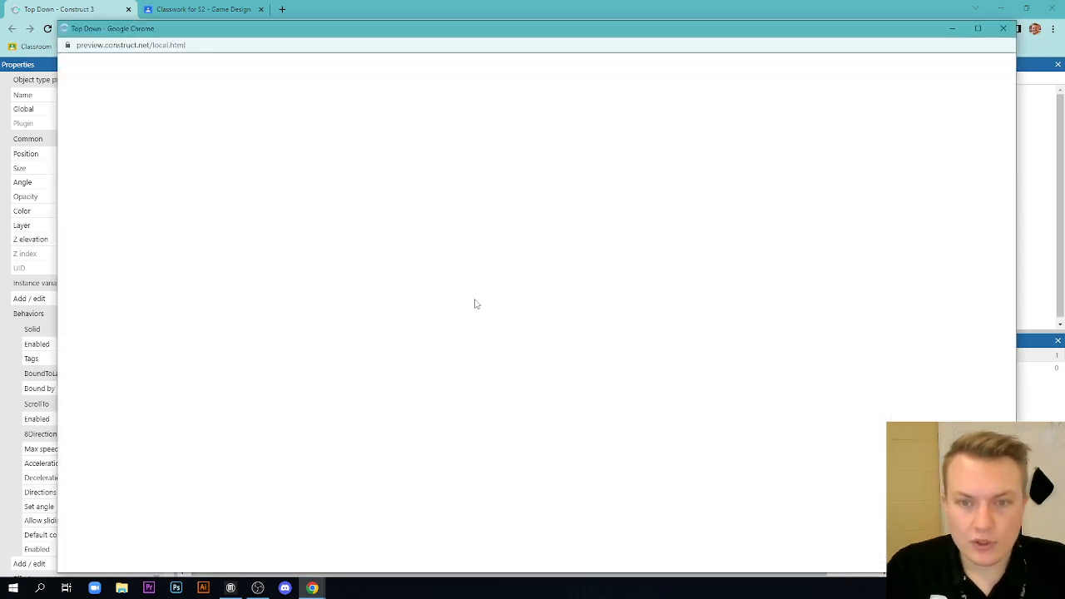
key("Left")
key("Down")
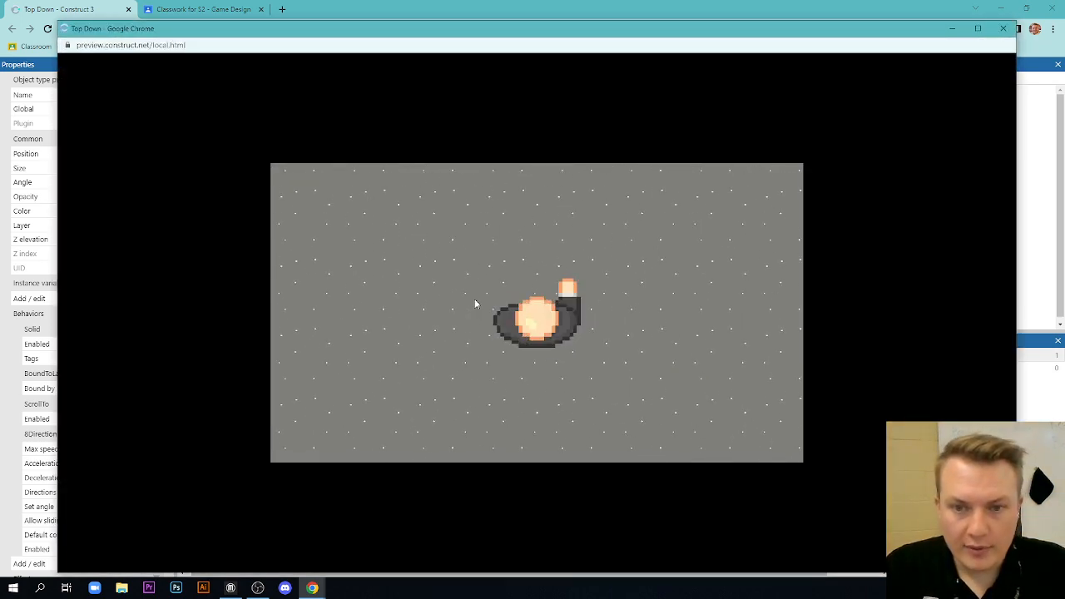
key("Up")
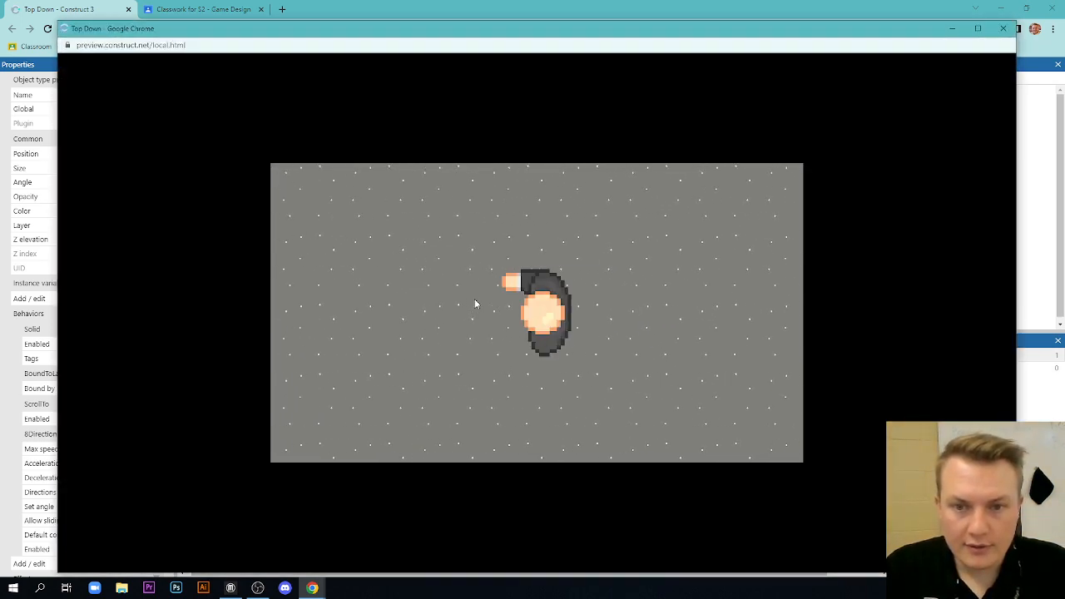
key("Down")
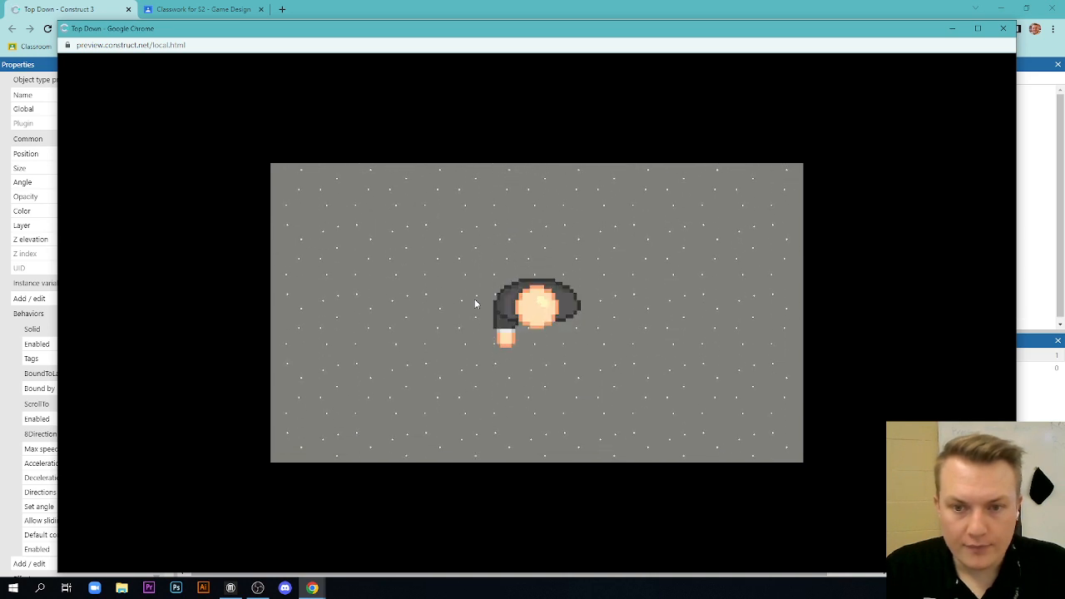
key("Right")
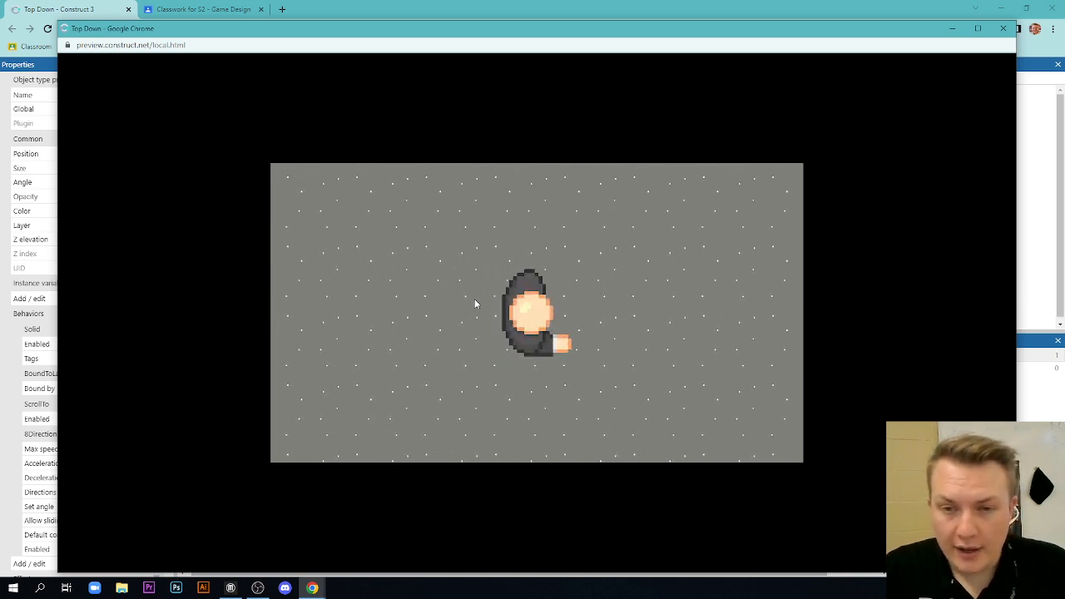
key("Down")
key("Left")
key("Up")
key("Left")
key("Up")
key("Right")
key("Down")
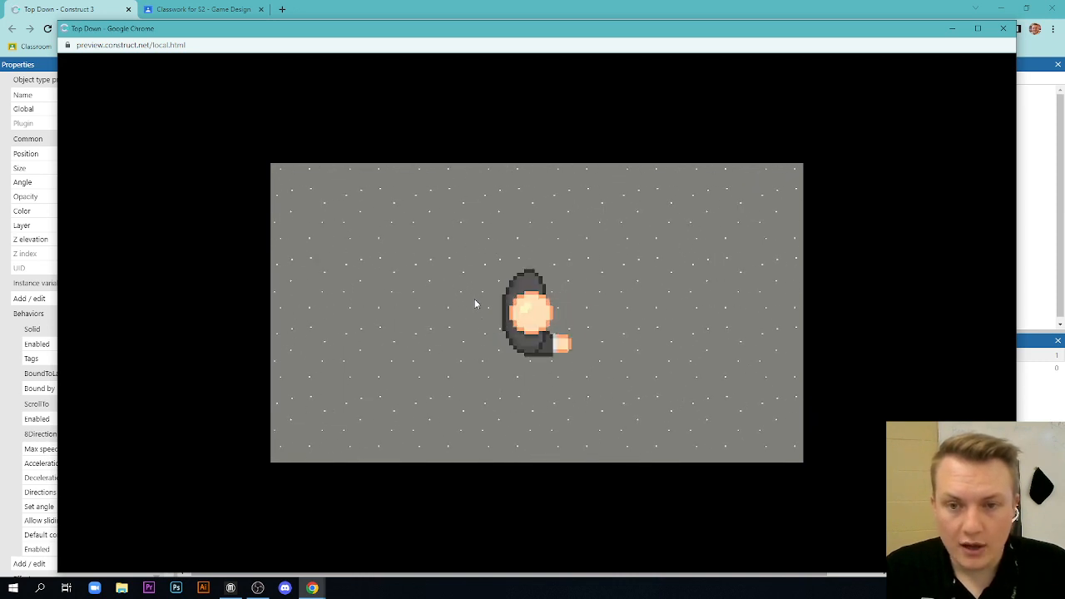
Close the preview and set PlayerSprite's 8 Direction max speed to 1000.
left_click(1002, 28)
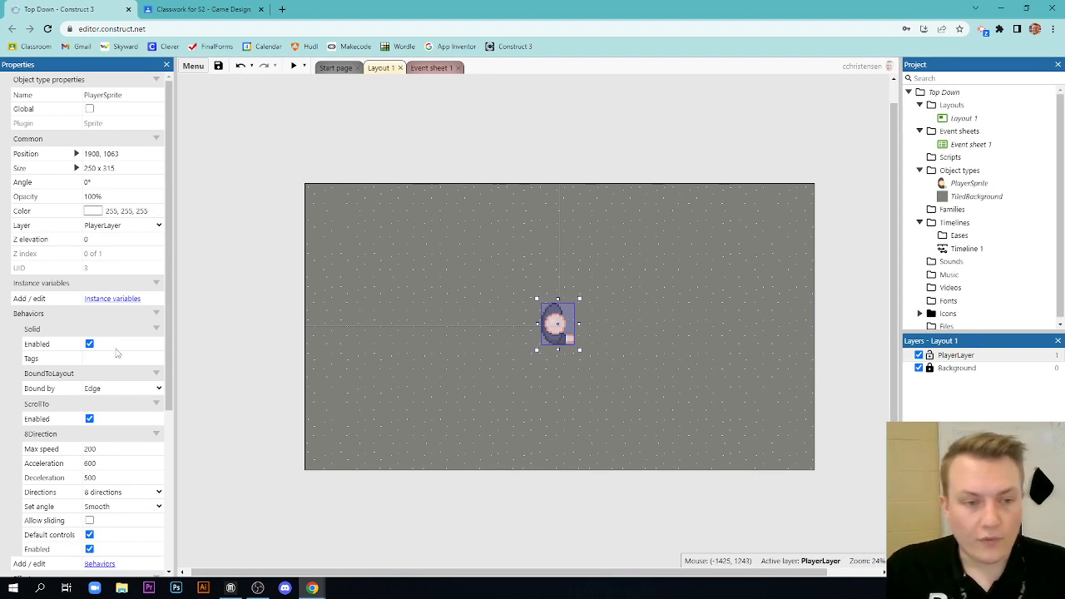
scroll(95, 287, "down", 3)
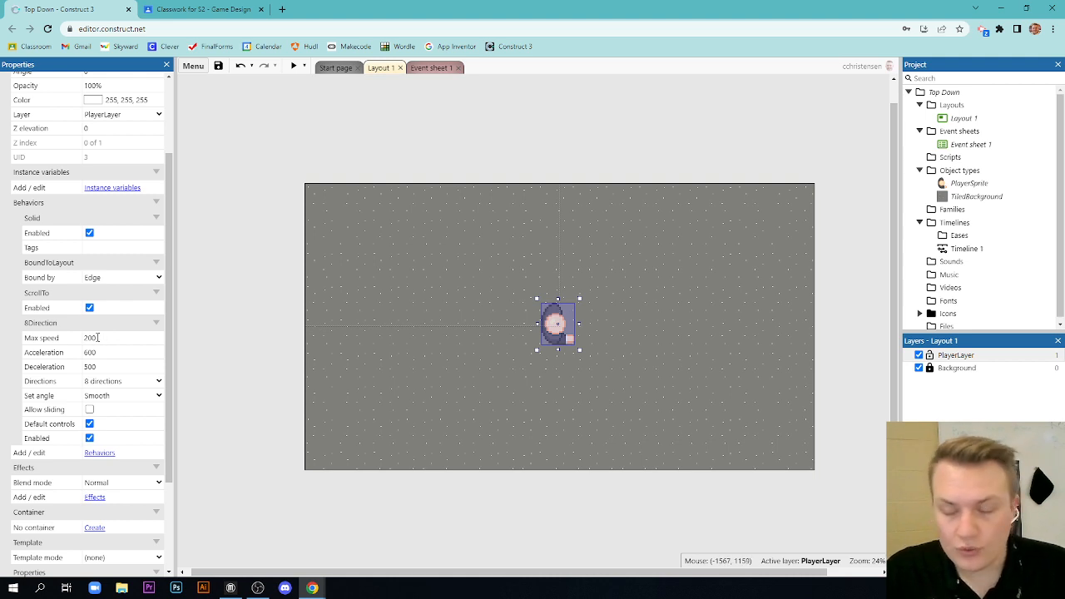
double_click(98, 337)
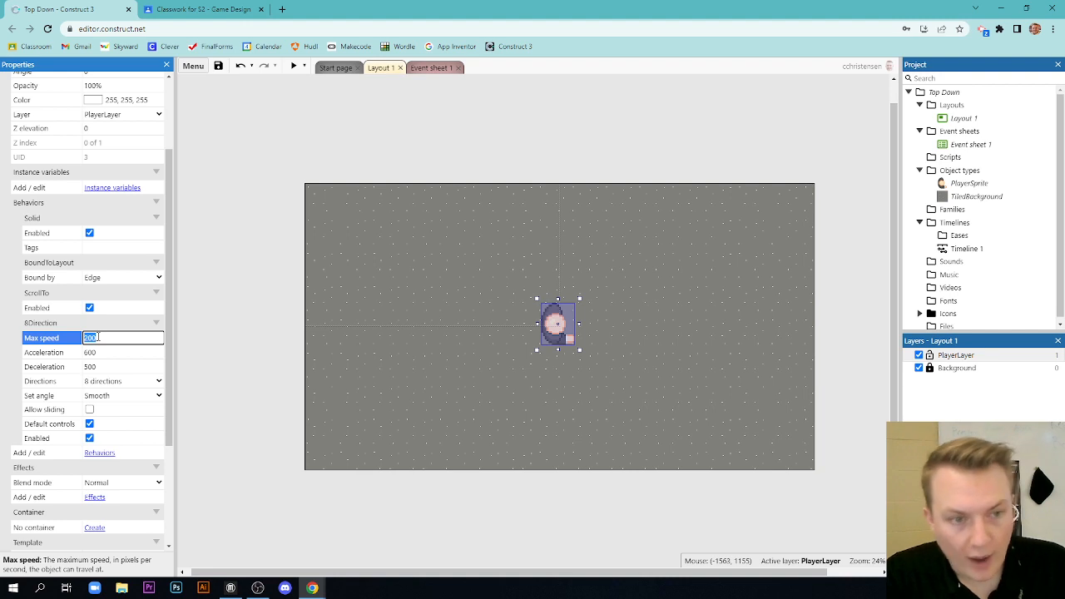
type("1000")
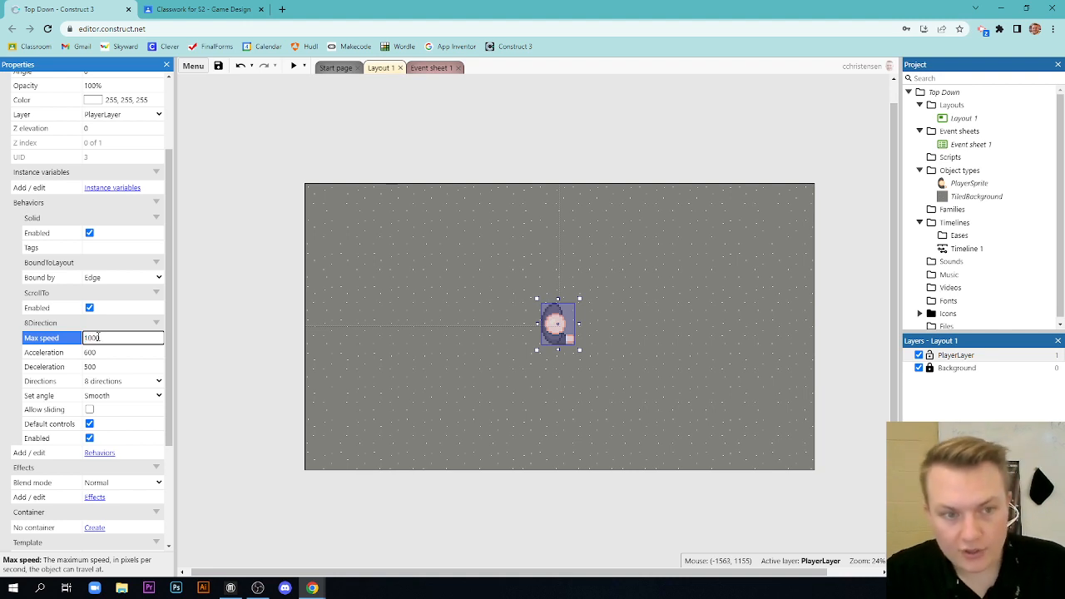
left_click(233, 308)
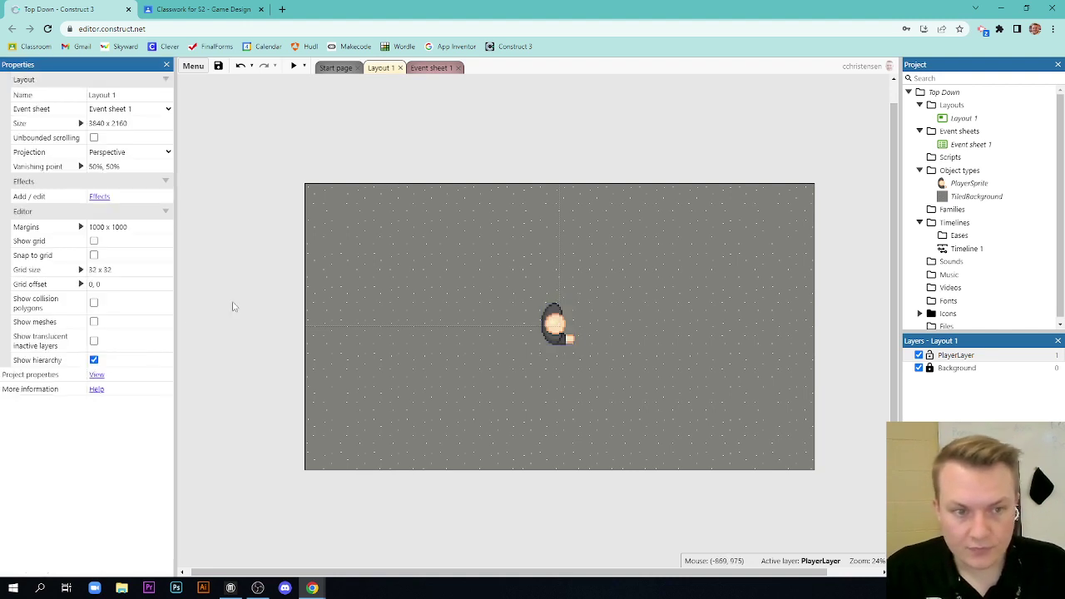
left_click(293, 66)
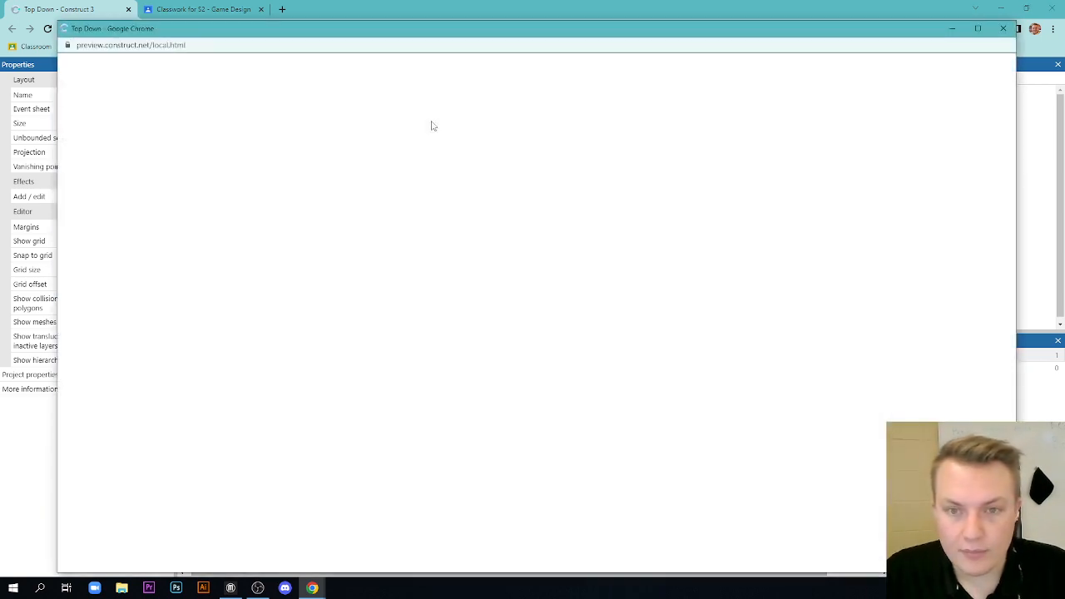
key("Down")
key("Down")
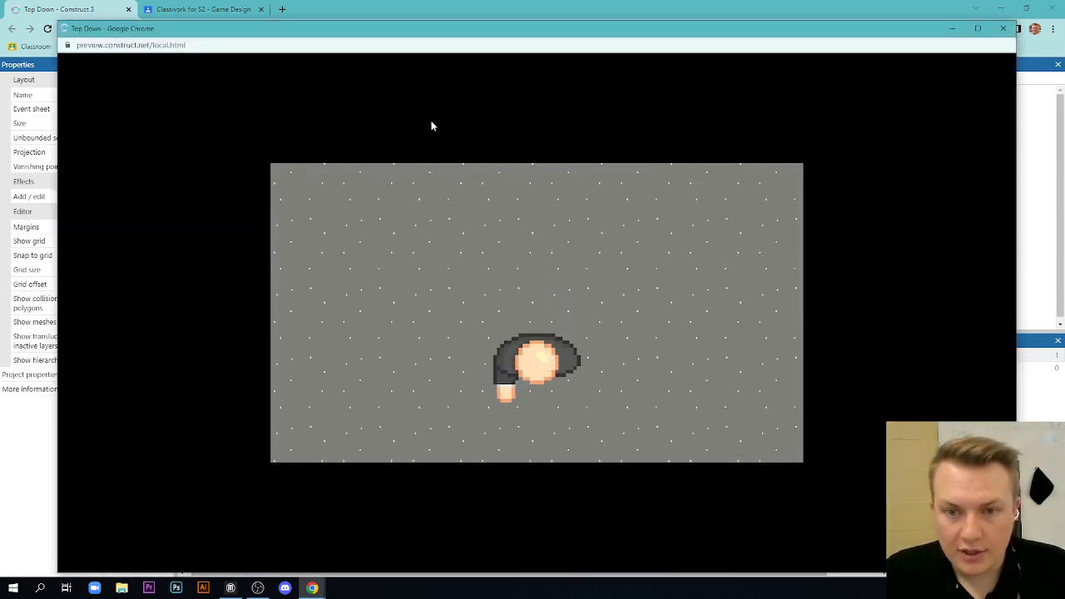
key("Up")
key("Up")
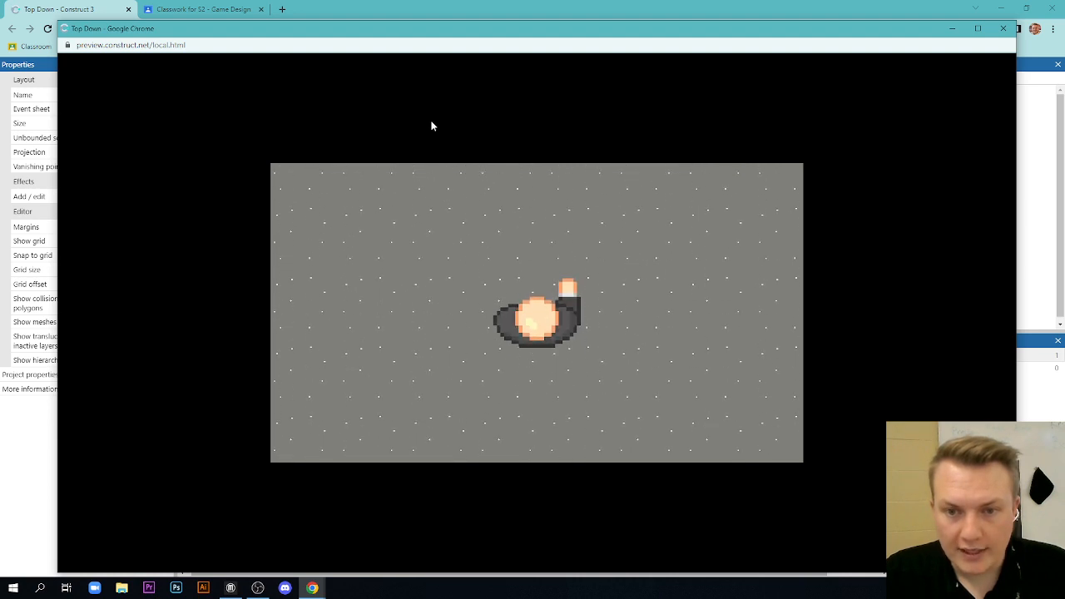
key("Up")
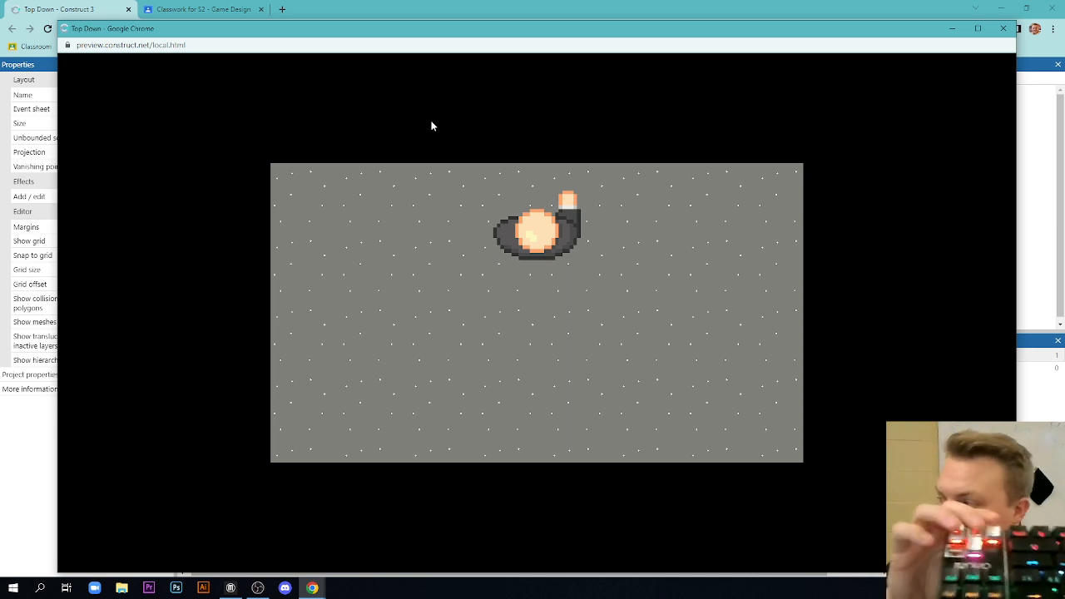
key("Down")
key("Down")
key("Down")
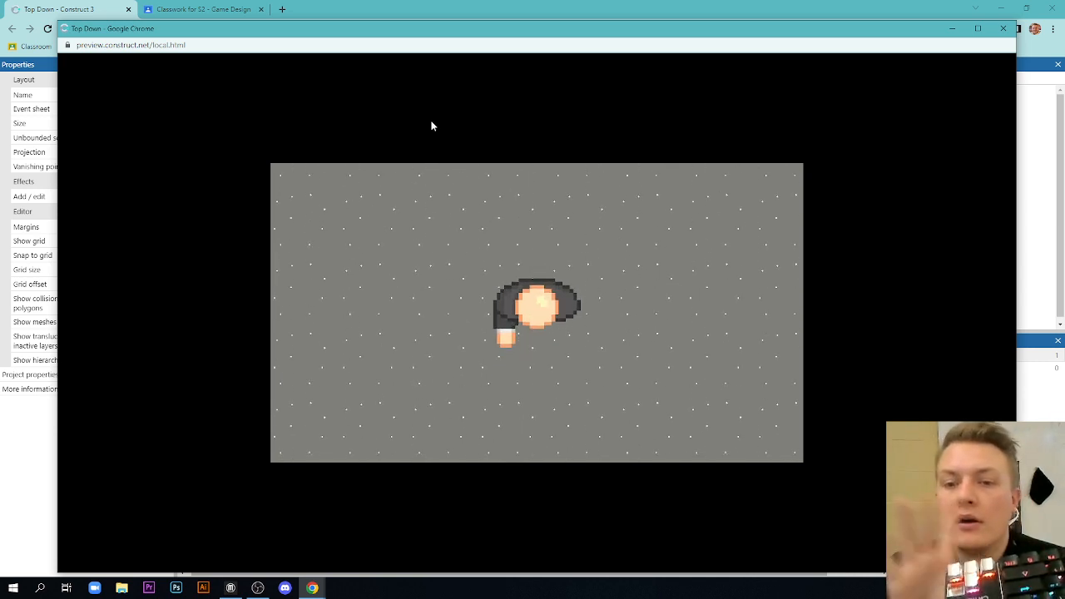
key("Down")
key("Down")
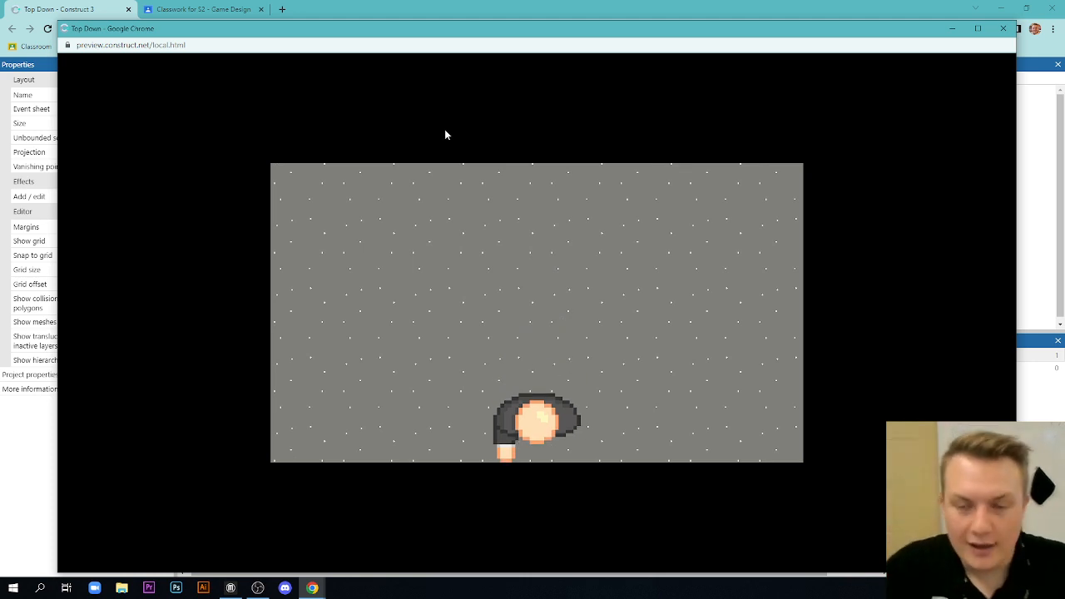
left_click(1003, 28)
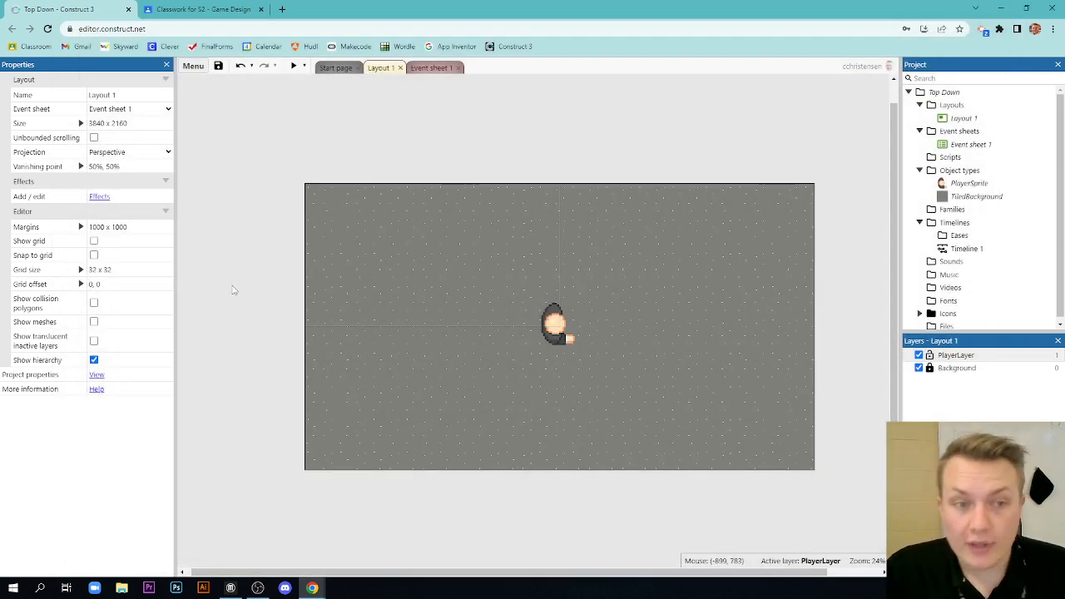
left_click(559, 335)
scroll(84, 367, "down", 5)
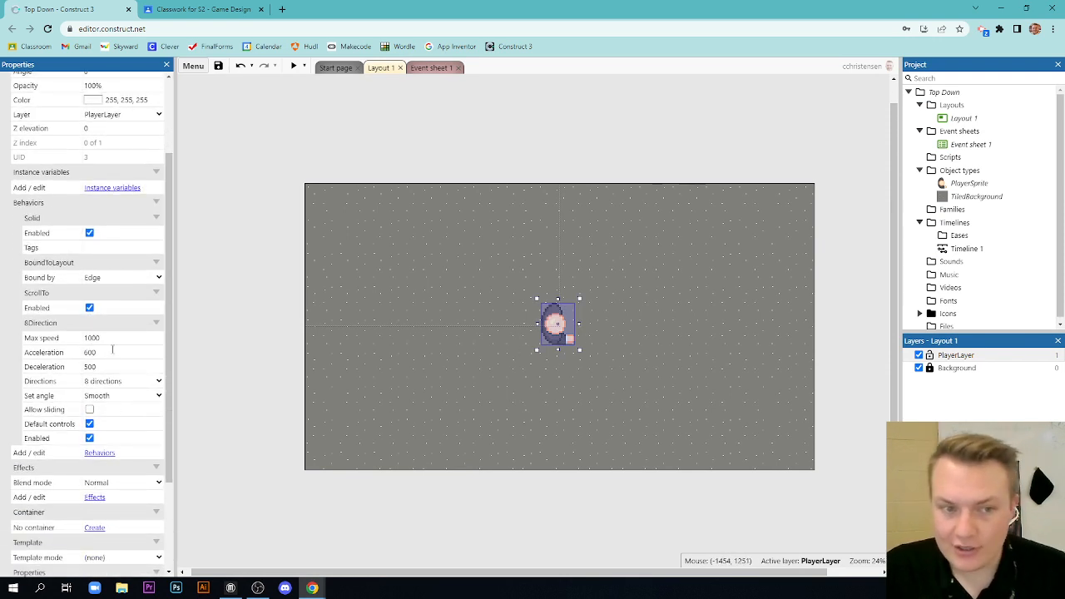
Set 8 Direction acceleration and deceleration to 10000 and launch a preview.
left_click(112, 352)
type("10000")
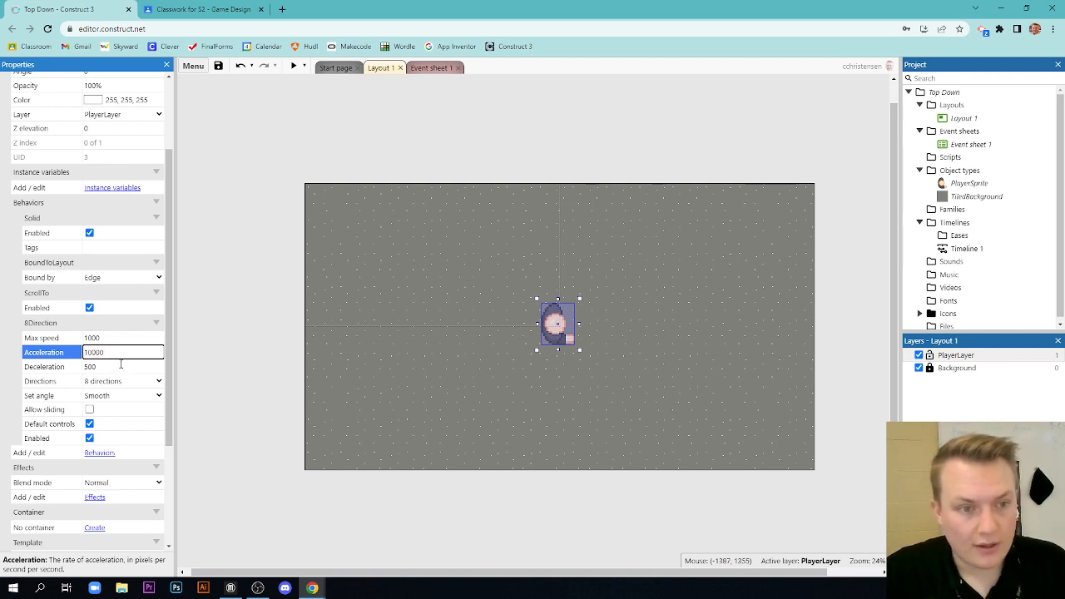
left_click(120, 366)
type("10000")
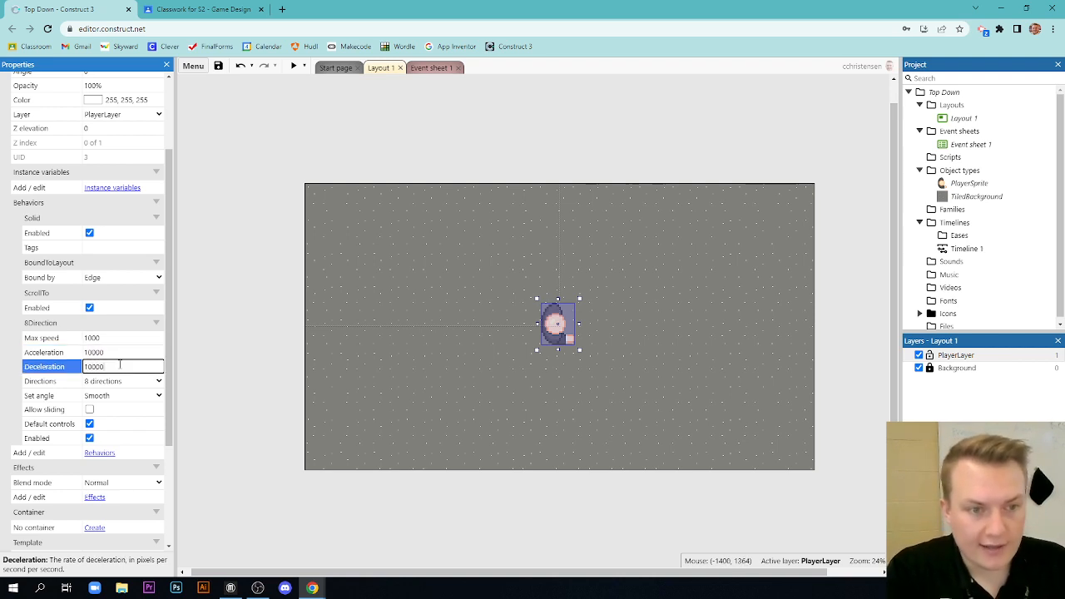
left_click(293, 67)
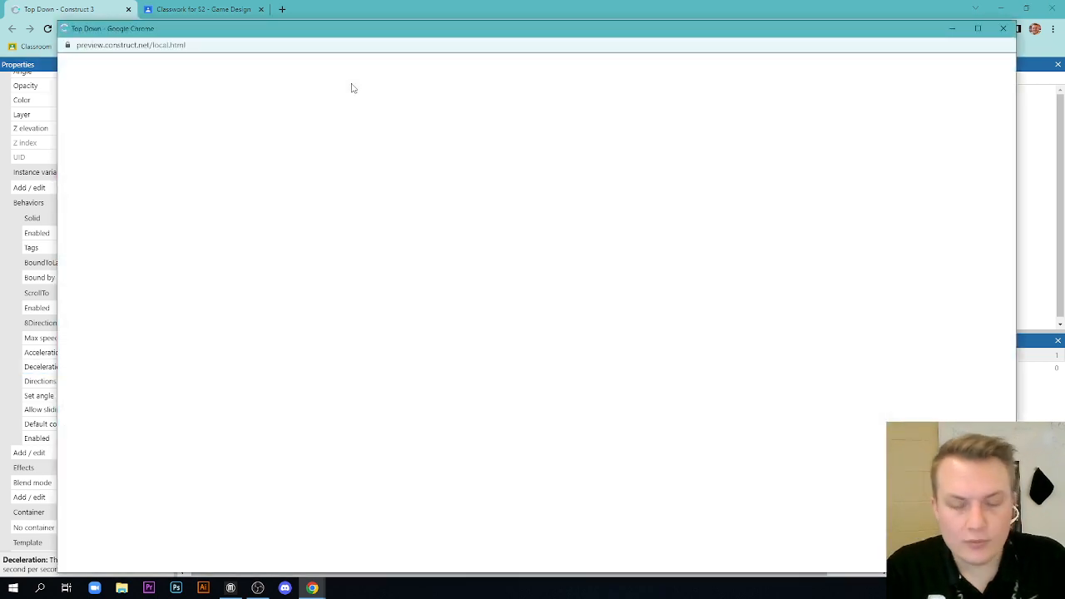
Drive the player through all directions to check its turning, then close the preview.
key("Up")
key("Left")
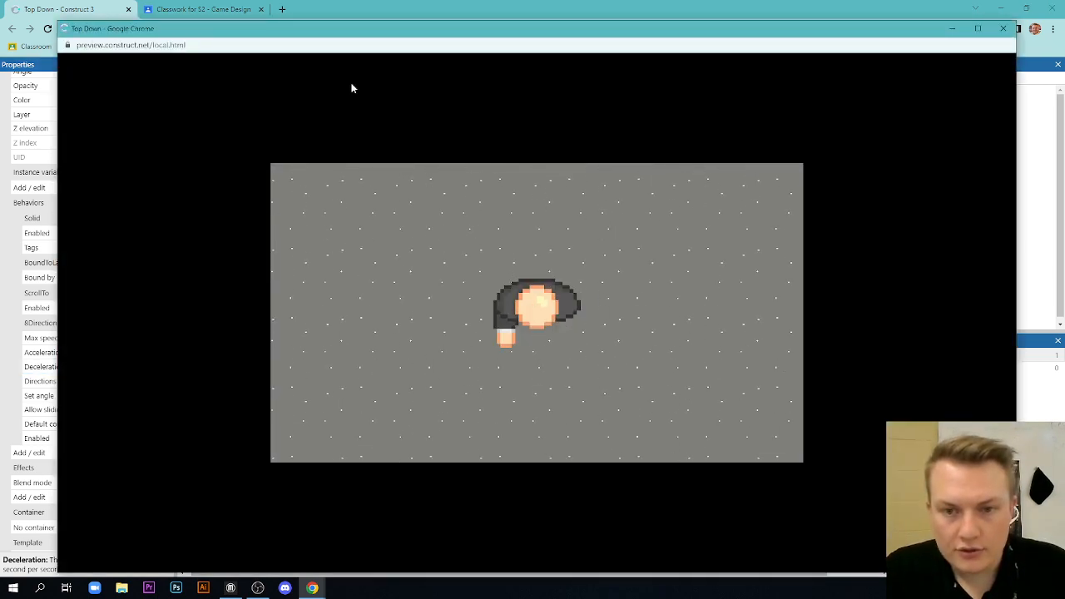
key("Up")
key("Down")
key("Up")
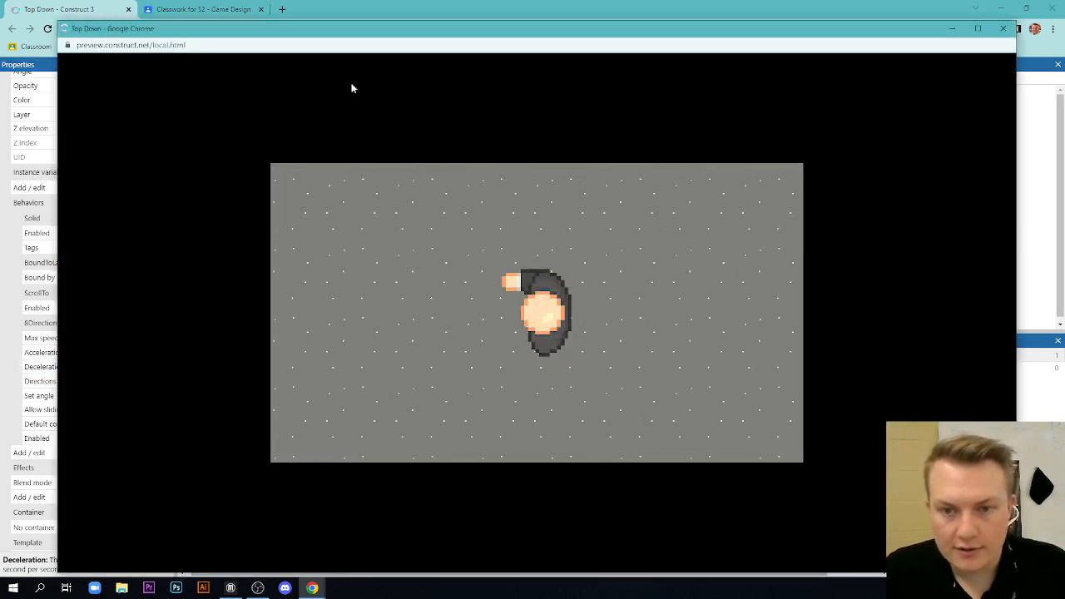
key("Right")
key("Down")
key("Left")
key("Up")
key("Down")
key("Left")
key("Down")
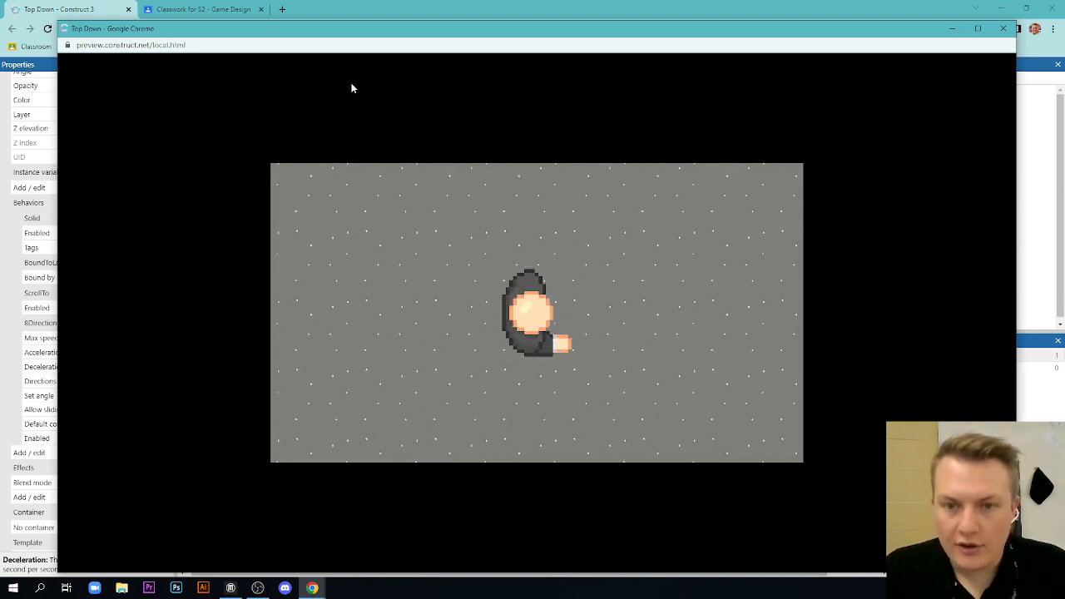
key("Right")
key("Left")
key("Down")
key("Right")
key("Up")
key("Down")
key("Left")
key("Right")
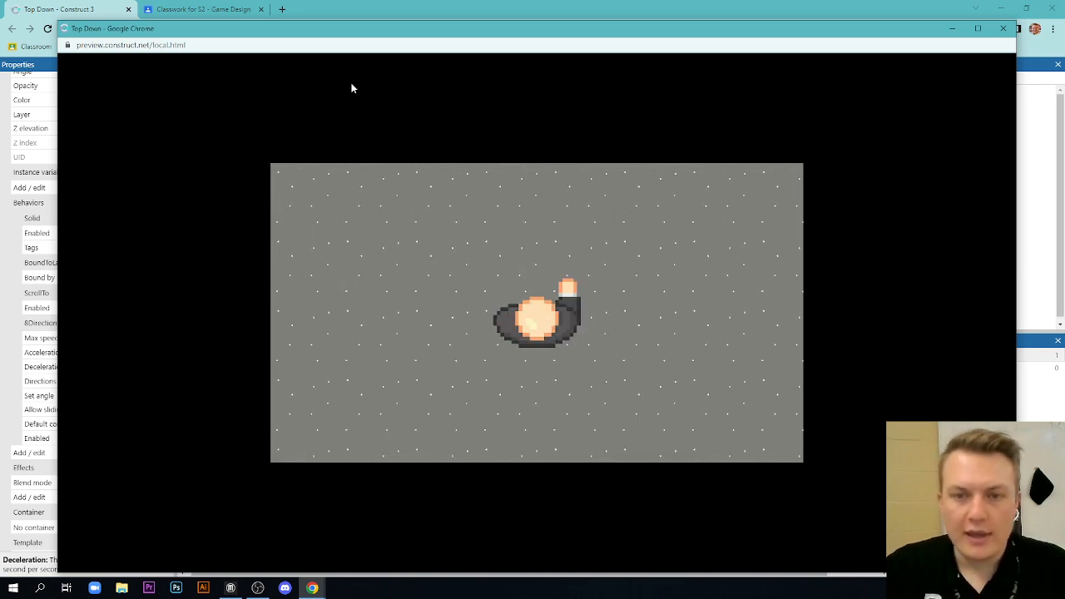
left_click(1002, 28)
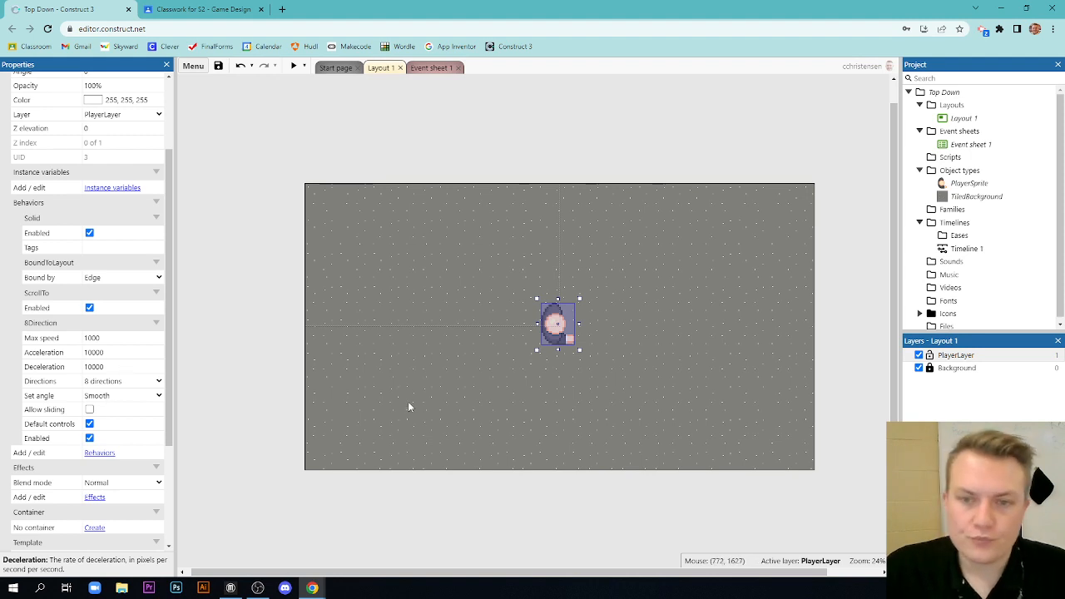
Add a Mouse object to the project from the layout.
left_click(249, 277)
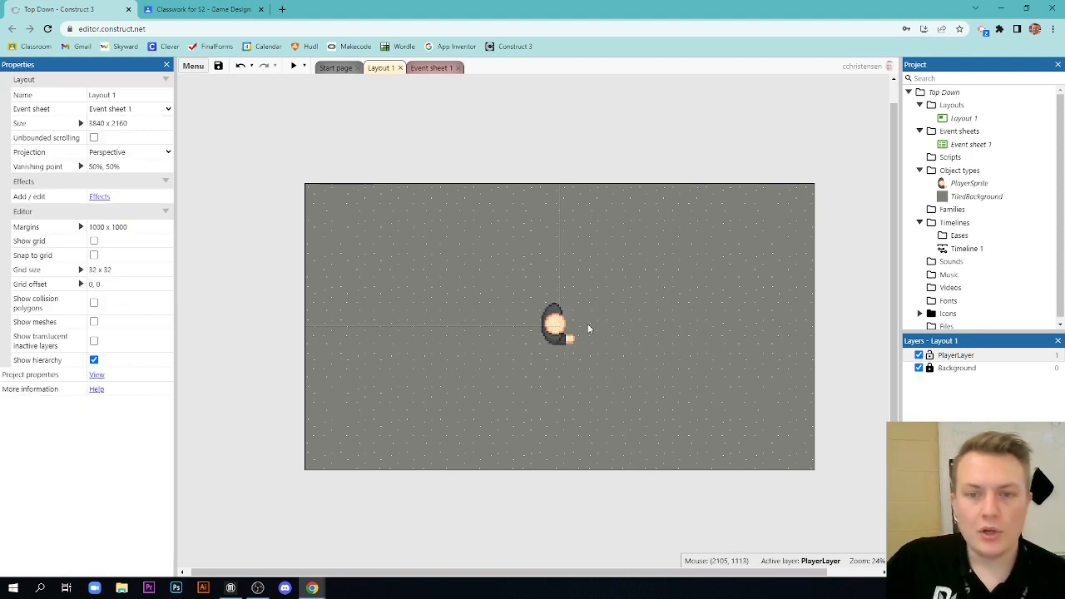
left_click(548, 330)
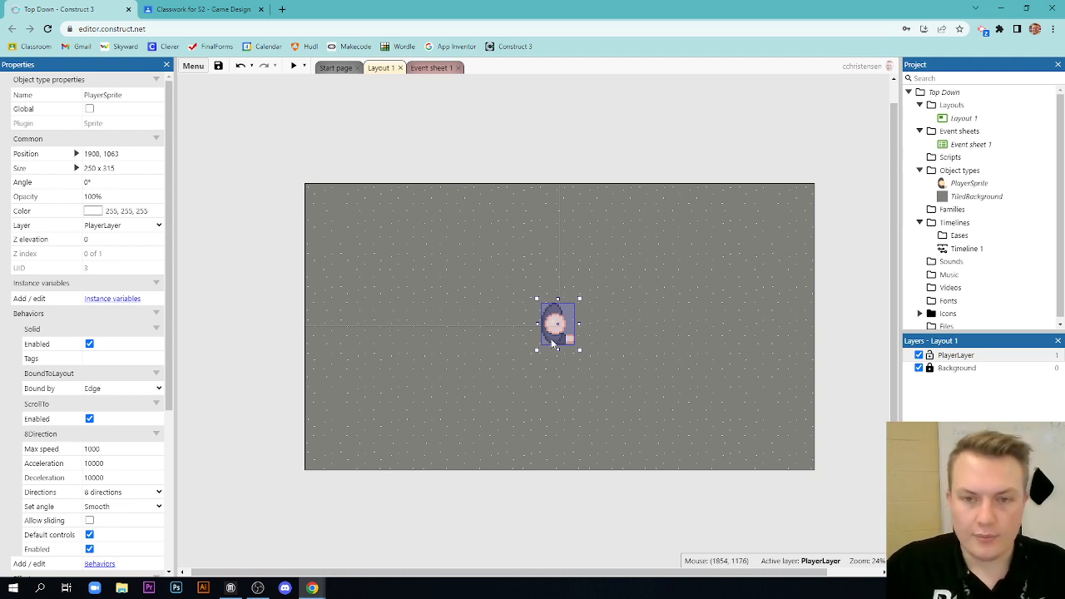
left_click(612, 247)
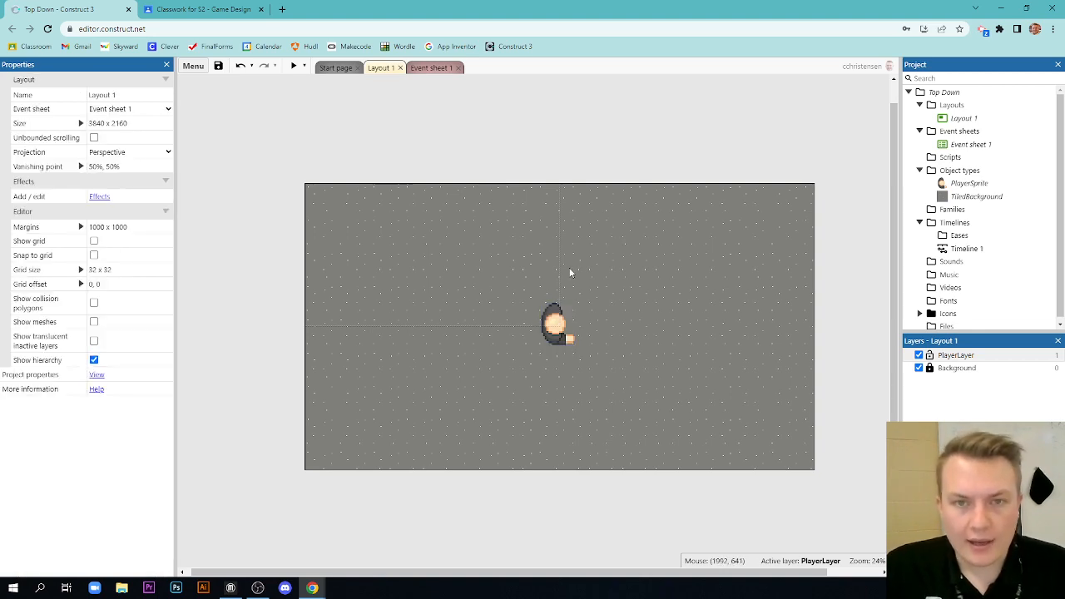
double_click(616, 232)
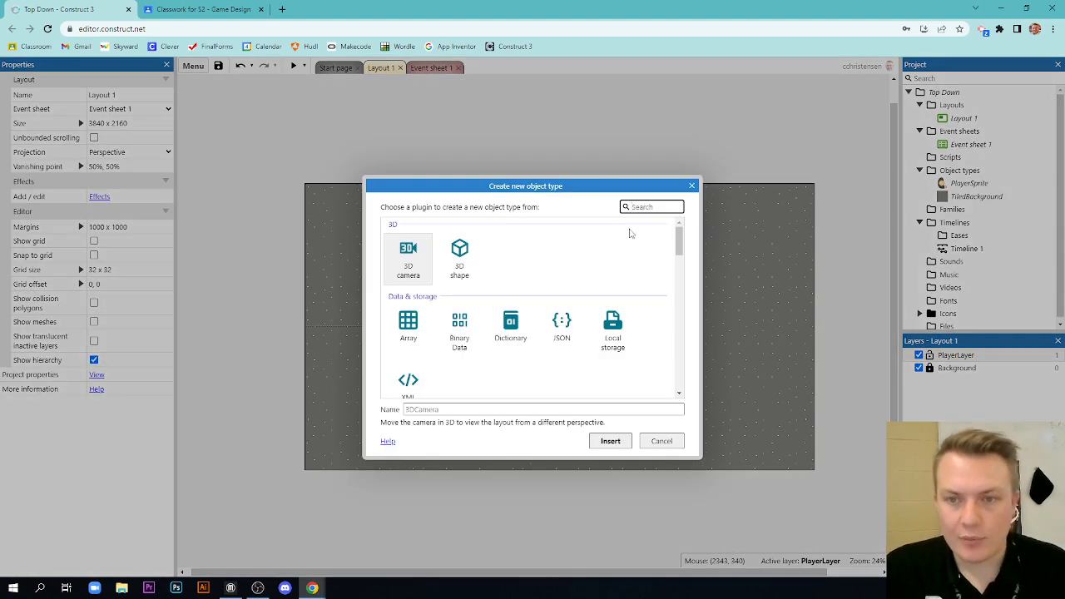
type("mopuse")
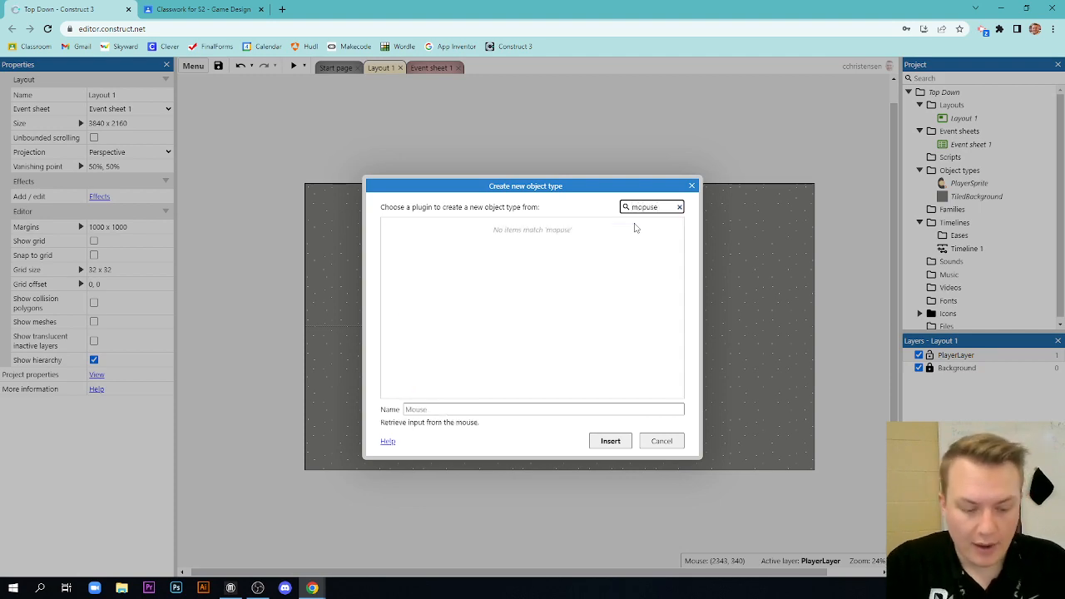
key("BackSpace")
key("BackSpace")
key("BackSpace")
type("u")
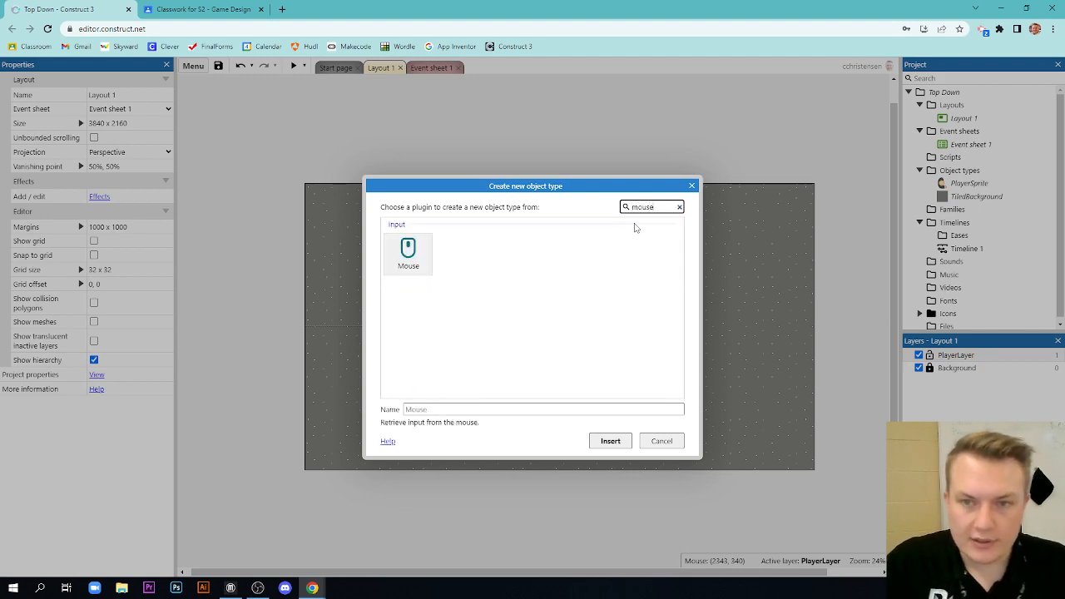
double_click(408, 252)
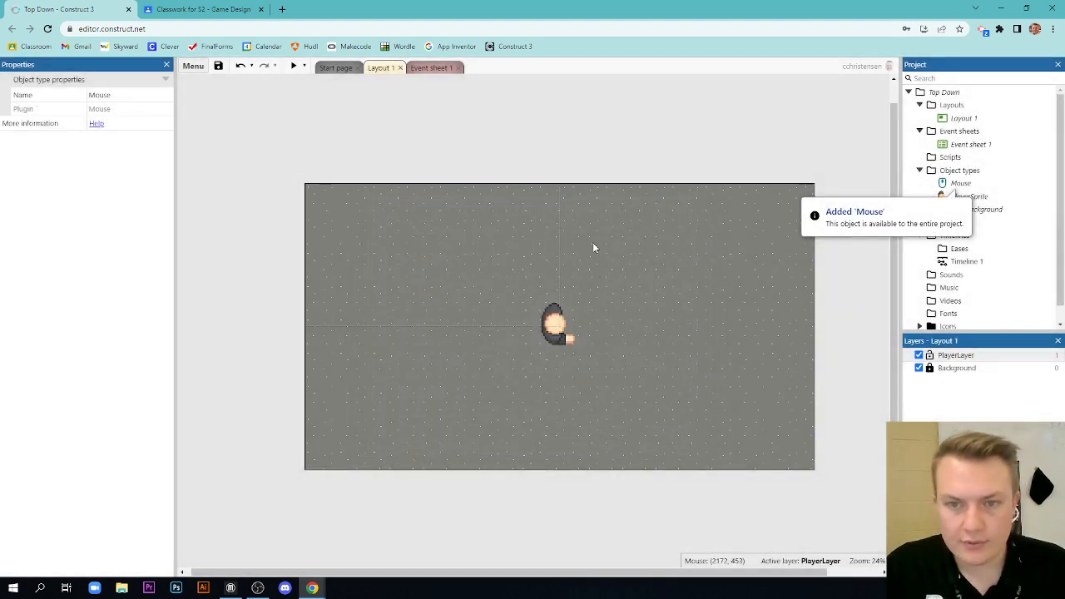
Add a Keyboard object to the project.
double_click(594, 247)
type("keyb")
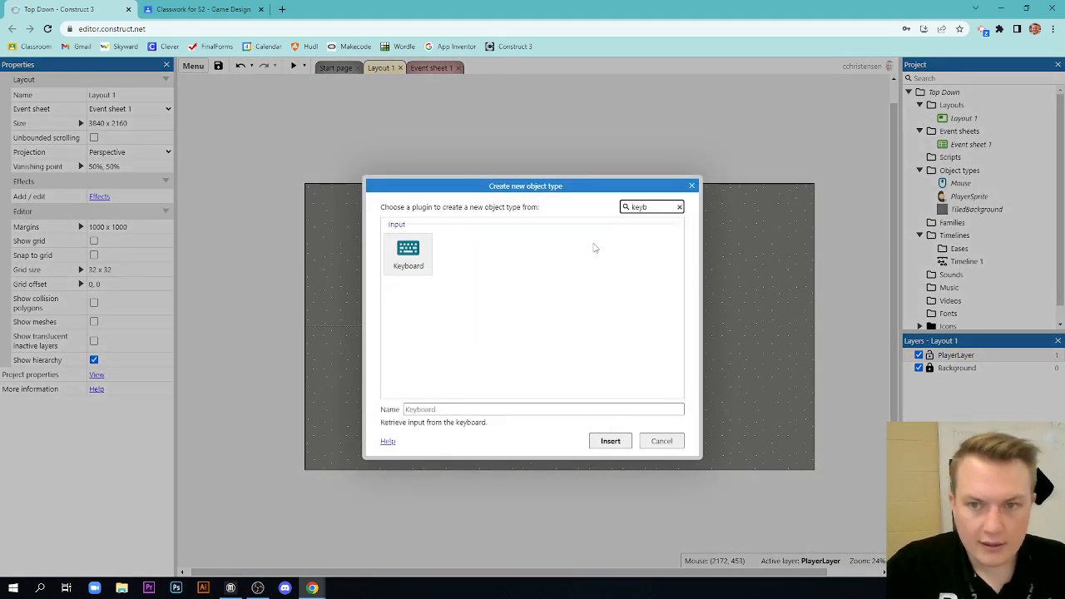
double_click(407, 252)
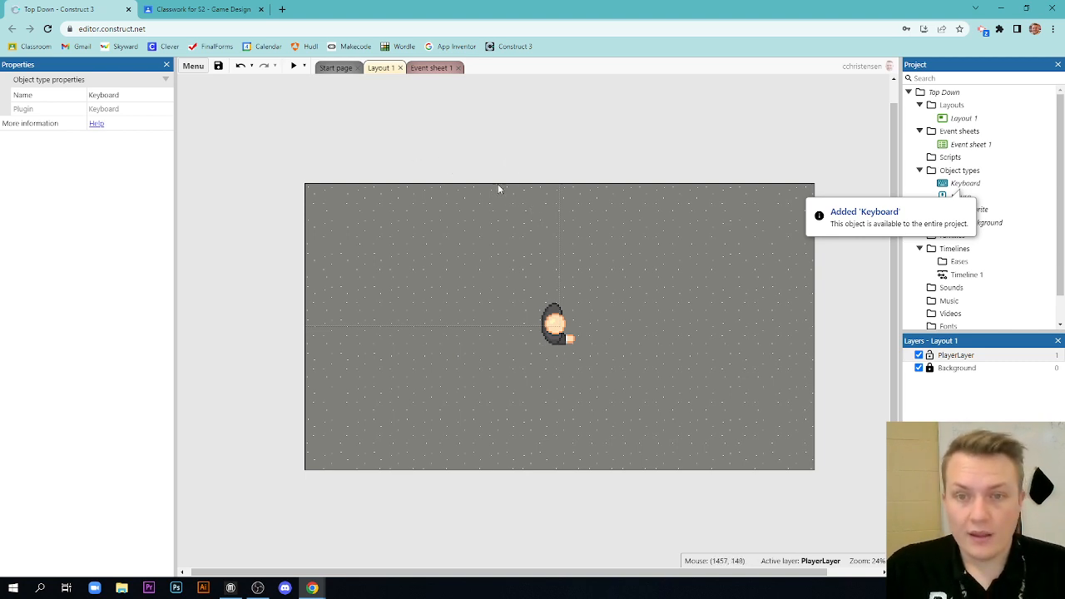
Create a new Sprite on the layout and load the 'top down assets' sheet as its image.
double_click(557, 156)
type("sprite")
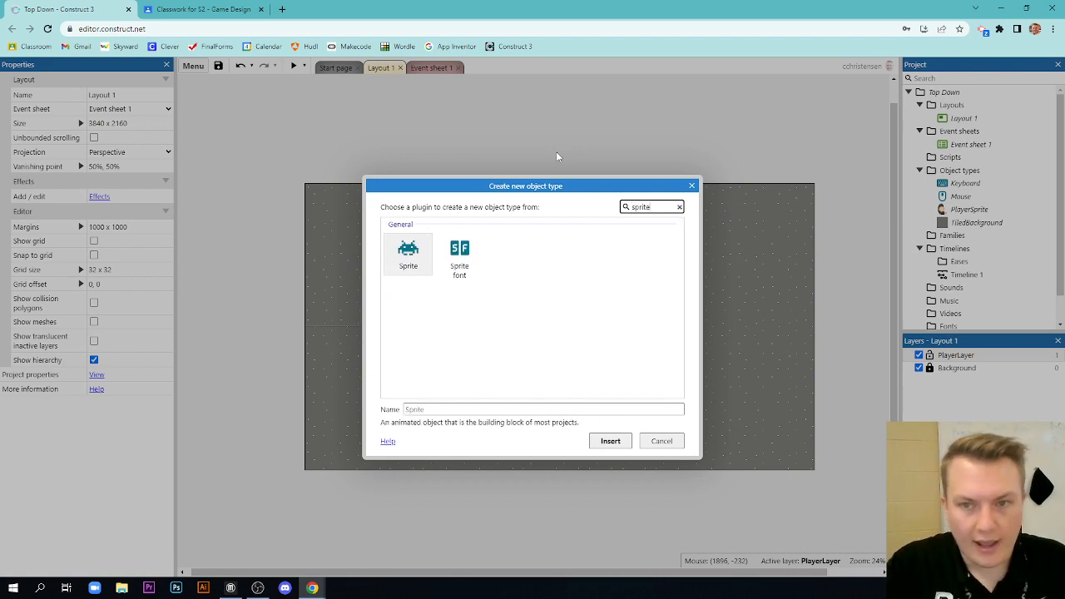
double_click(408, 253)
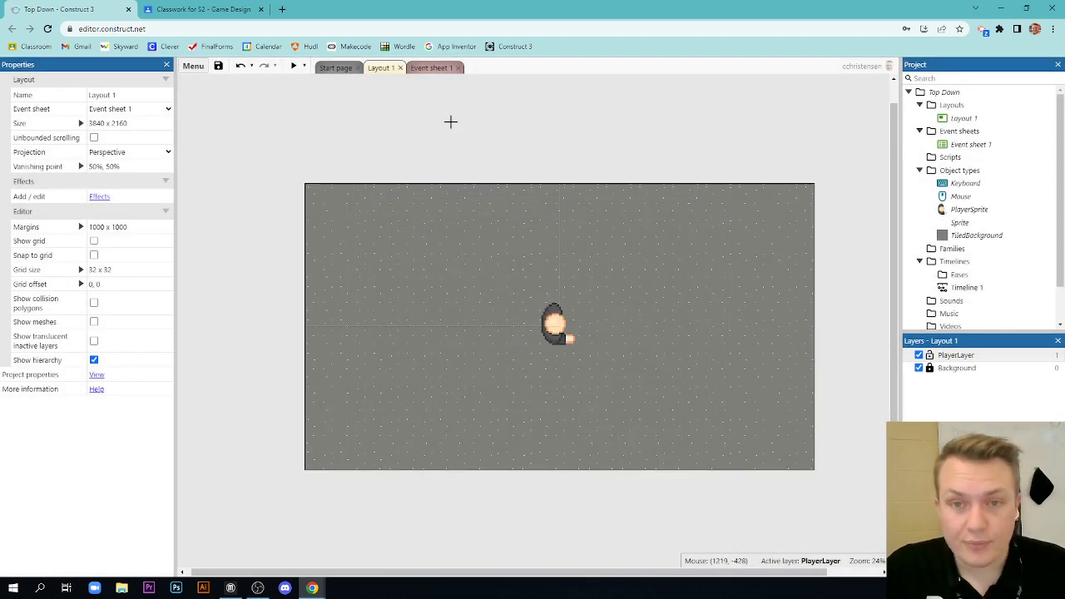
left_click(499, 133)
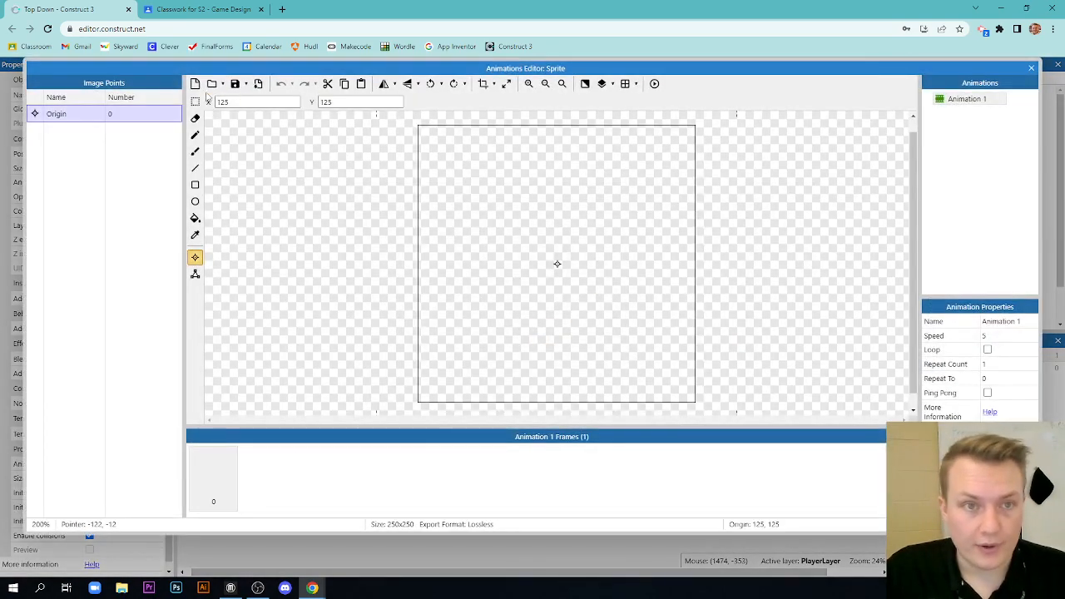
left_click(212, 83)
left_click(552, 92)
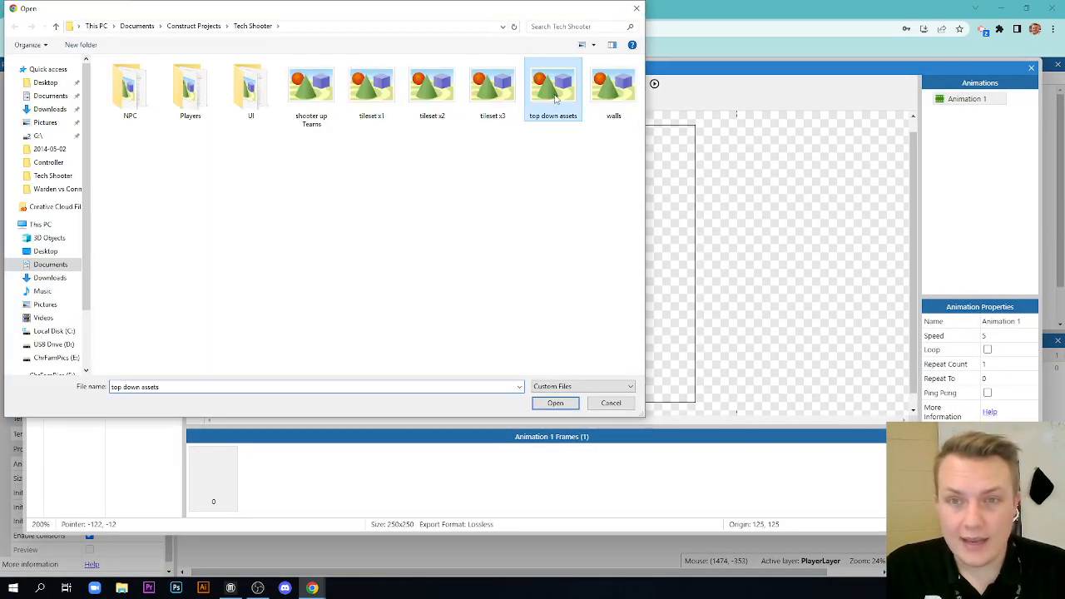
left_click(556, 403)
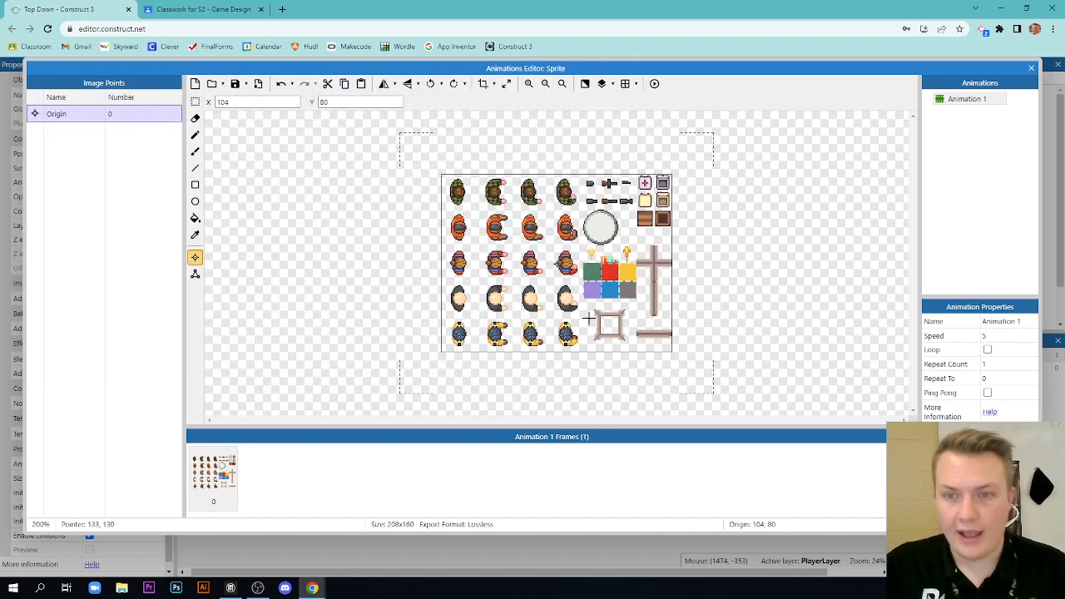
scroll(626, 247, "up", 2)
scroll(799, 260, "up", 1)
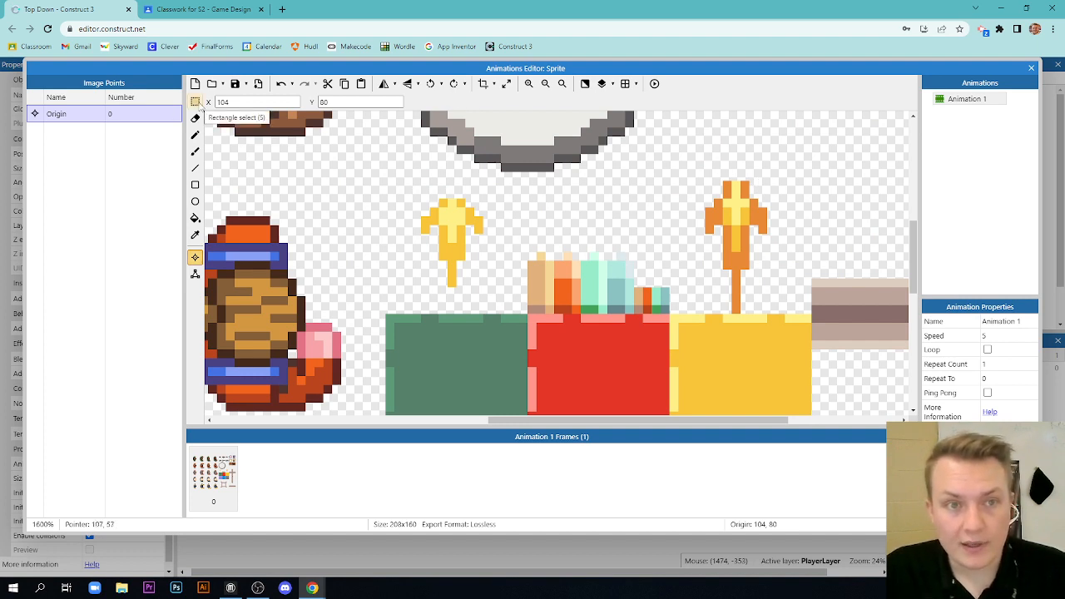
Rectangle-select the orange flame and crop the image down to it.
left_click(195, 102)
left_click_drag(709, 185, 731, 225)
left_click_drag(755, 282, 767, 315)
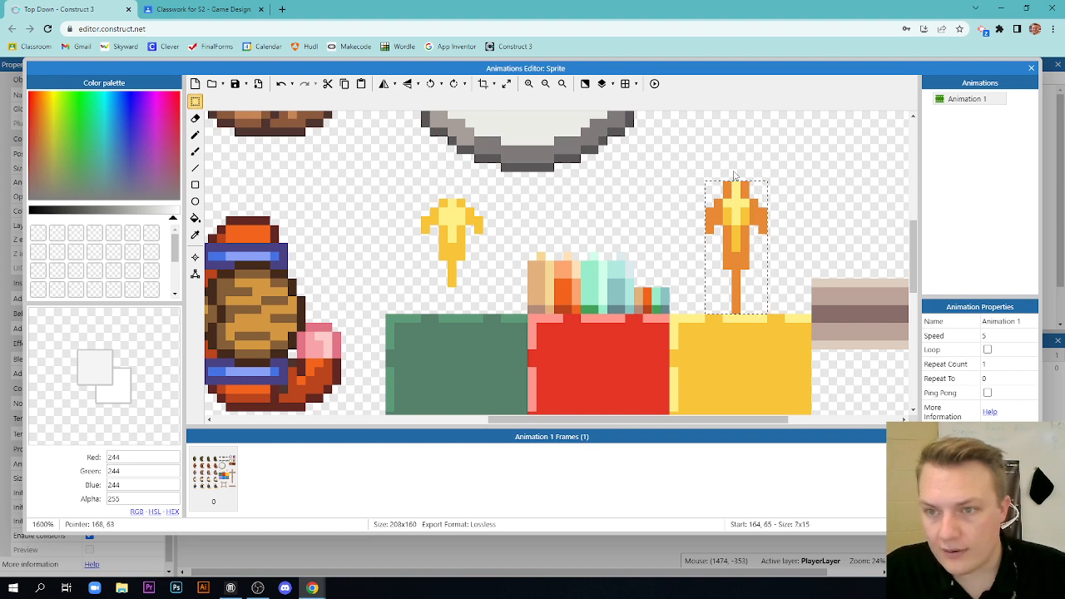
left_click(484, 83)
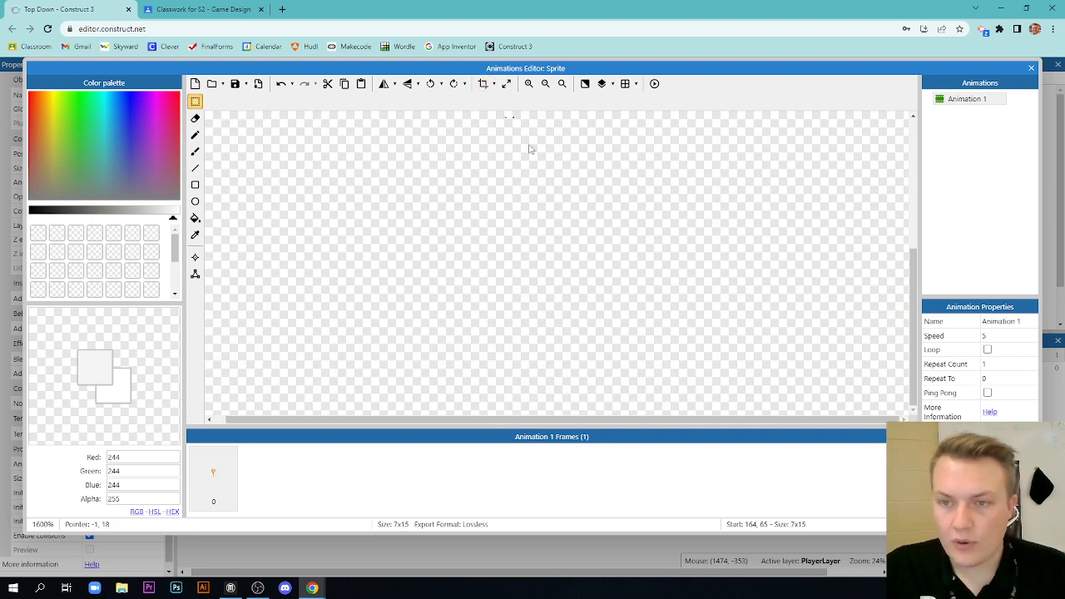
scroll(563, 255, "up", 2)
scroll(559, 255, "up", 2)
scroll(557, 256, "up", 2)
scroll(555, 259, "up", 2)
scroll(556, 259, "up", 1)
scroll(556, 260, "down", 2)
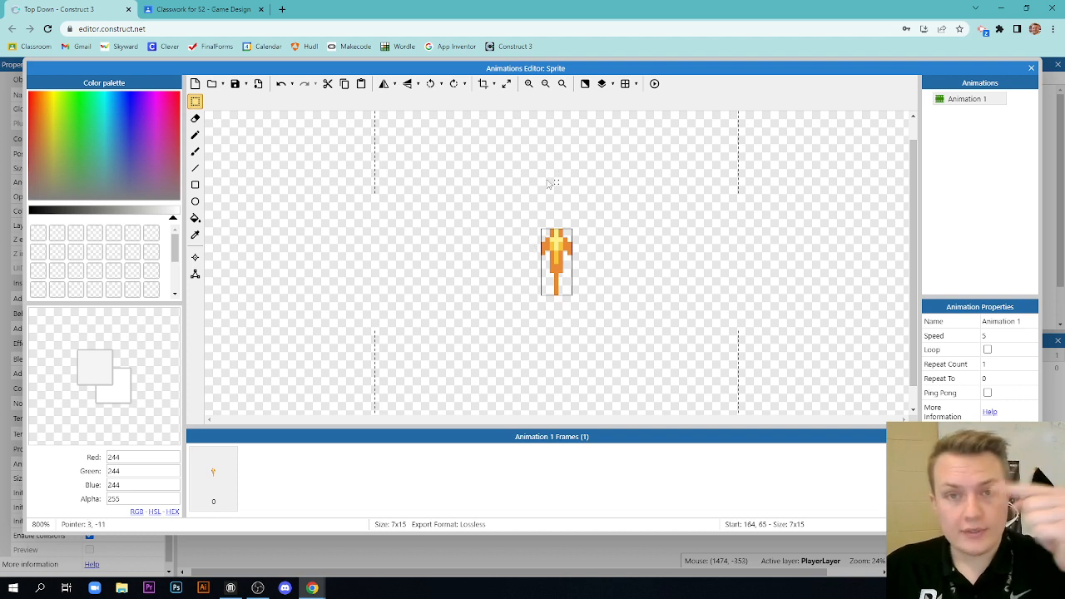
Rotate the flame a quarter turn clockwise and resize it to 50×23.
left_click(453, 83)
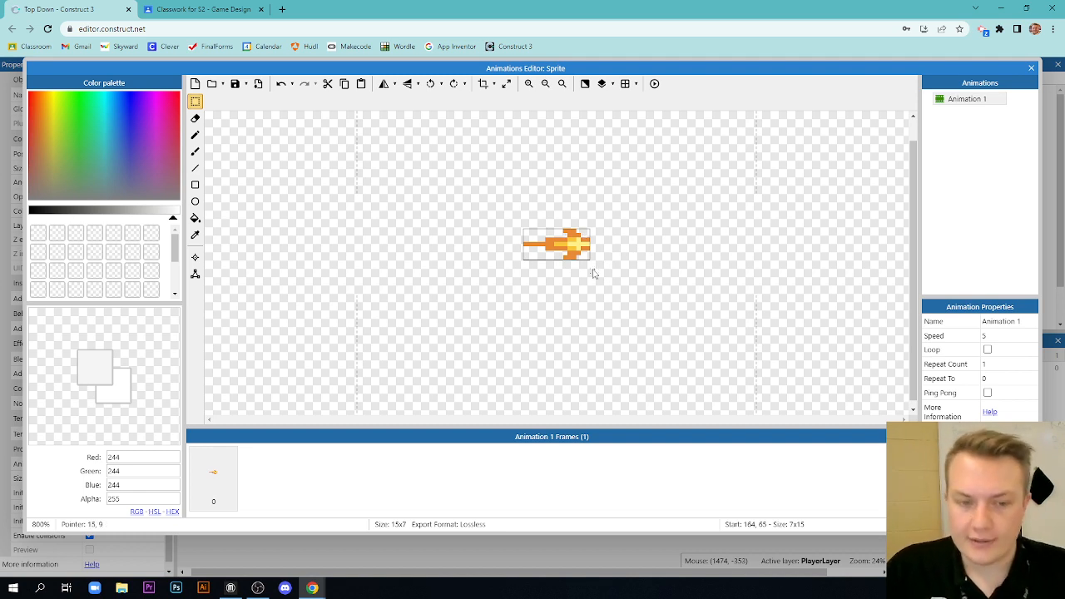
left_click(506, 83)
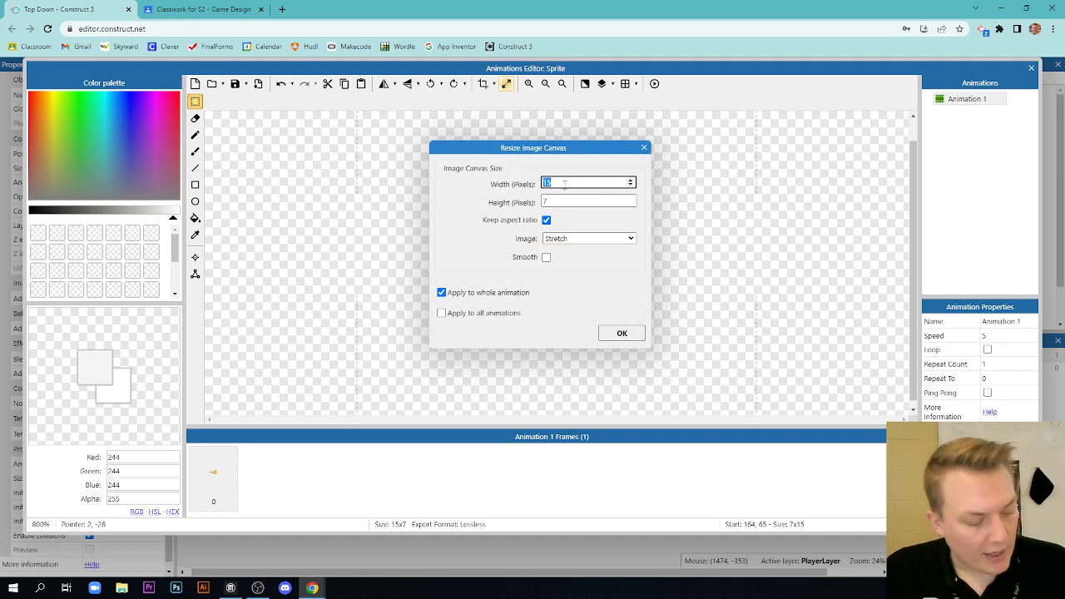
type("50")
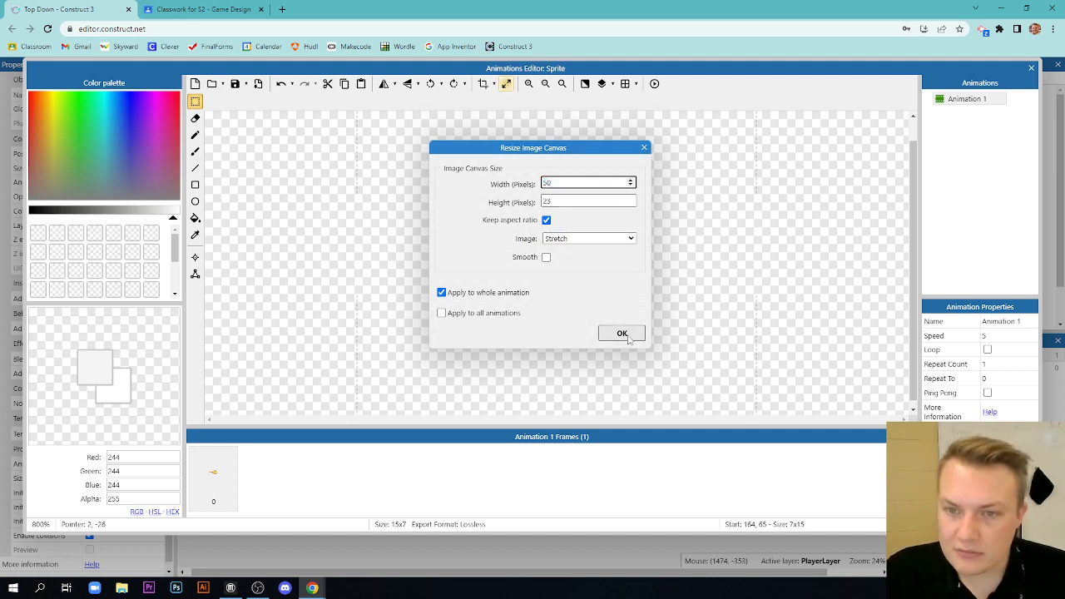
left_click(622, 333)
left_click(1031, 67)
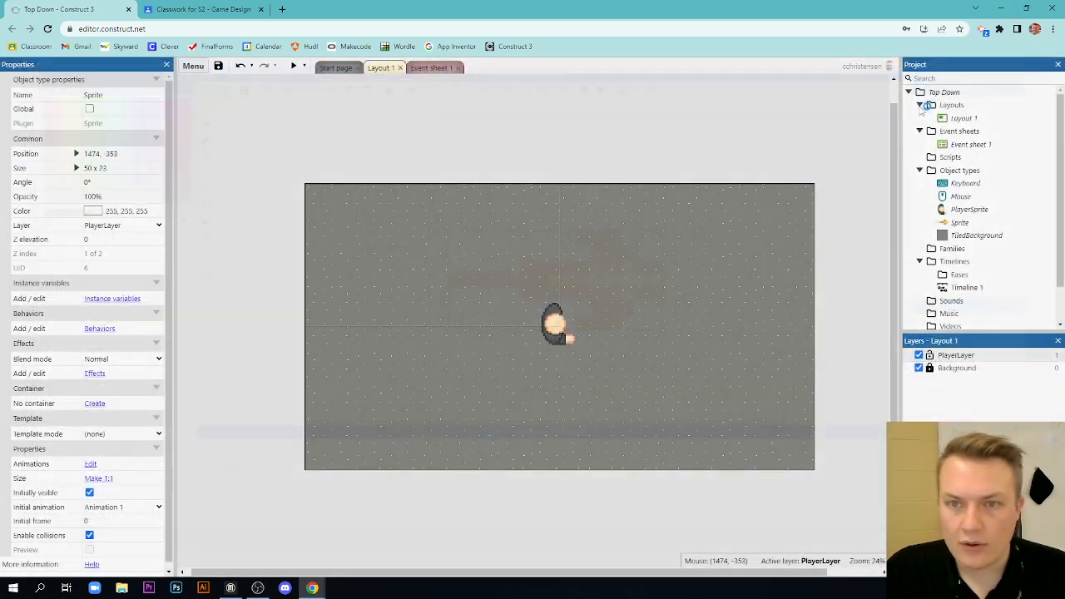
scroll(505, 160, "up", 3)
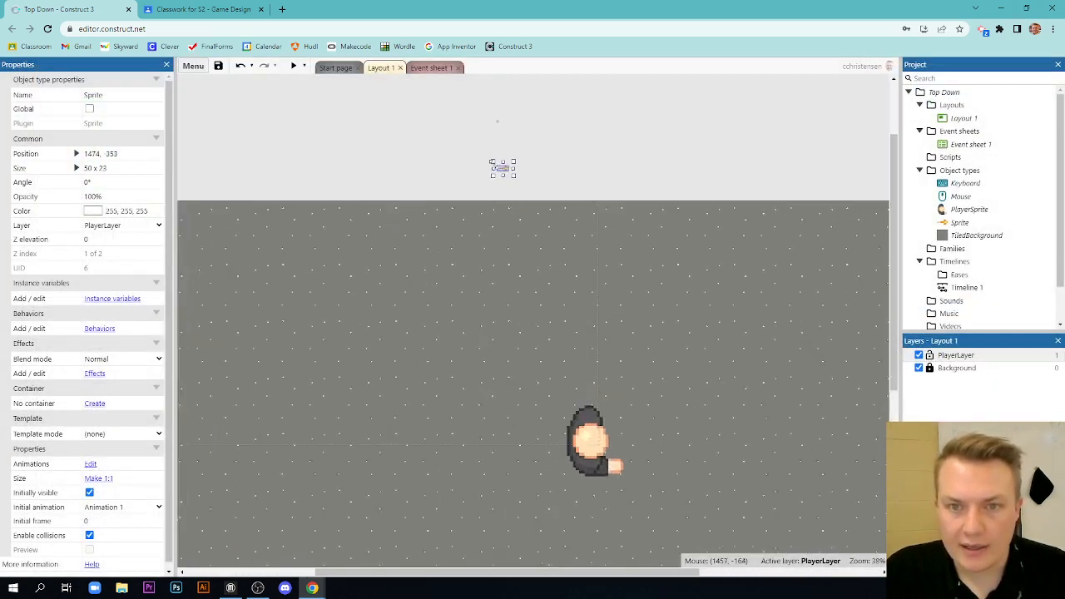
scroll(509, 166, "up", 2)
scroll(513, 175, "down", 1)
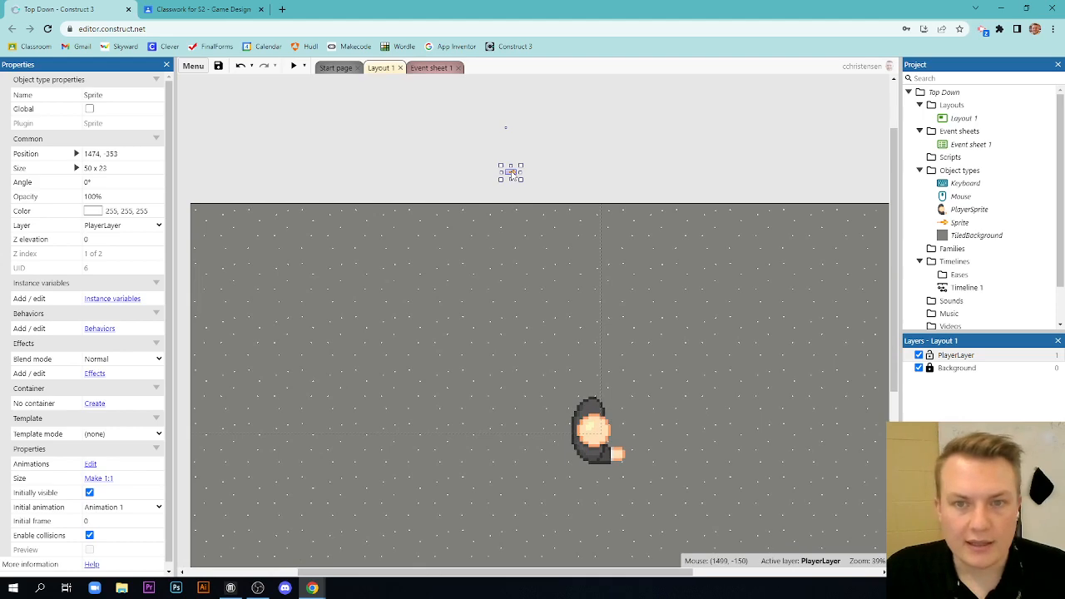
Reopen the flame image and resize it to 100×46, then return to the layout.
double_click(516, 171)
left_click(505, 83)
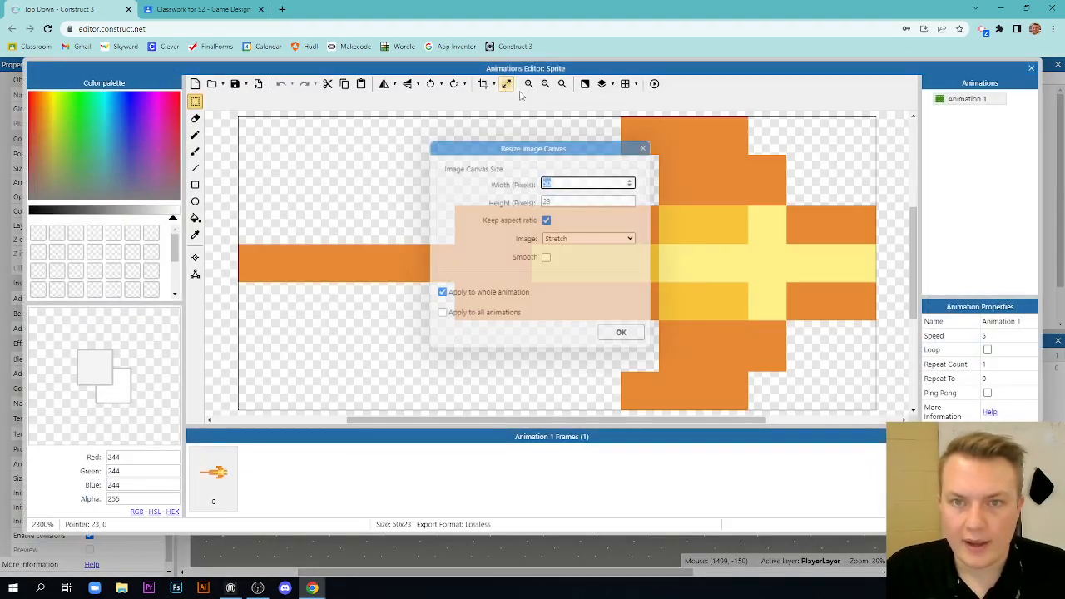
type("100")
left_click(622, 333)
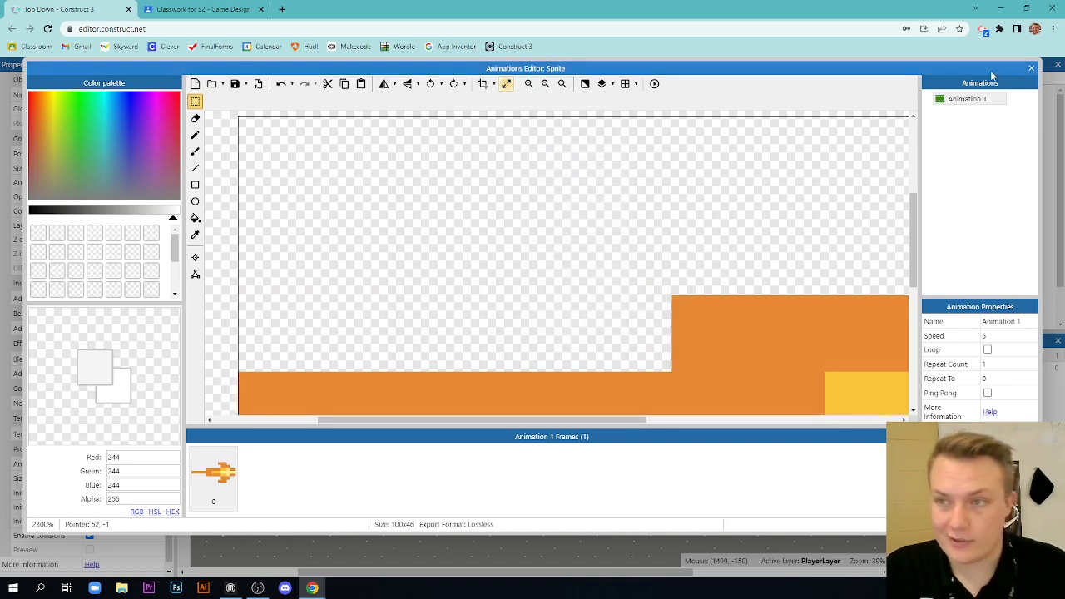
left_click(1031, 68)
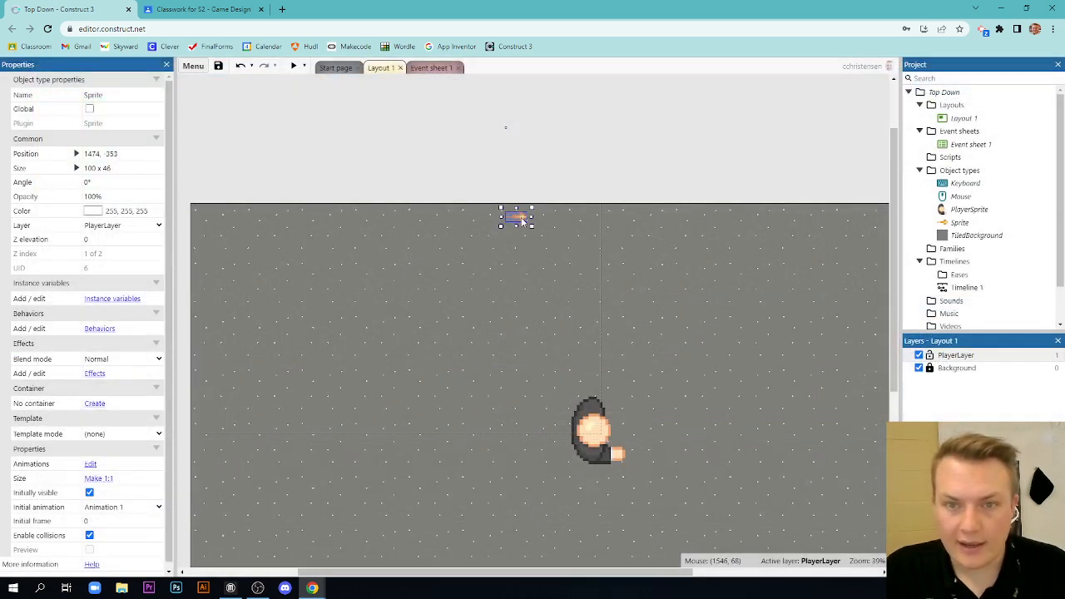
Move the fire sprite above the layout, undoing an accidental stretch.
left_click_drag(521, 218, 519, 165)
scroll(532, 166, "down", 2)
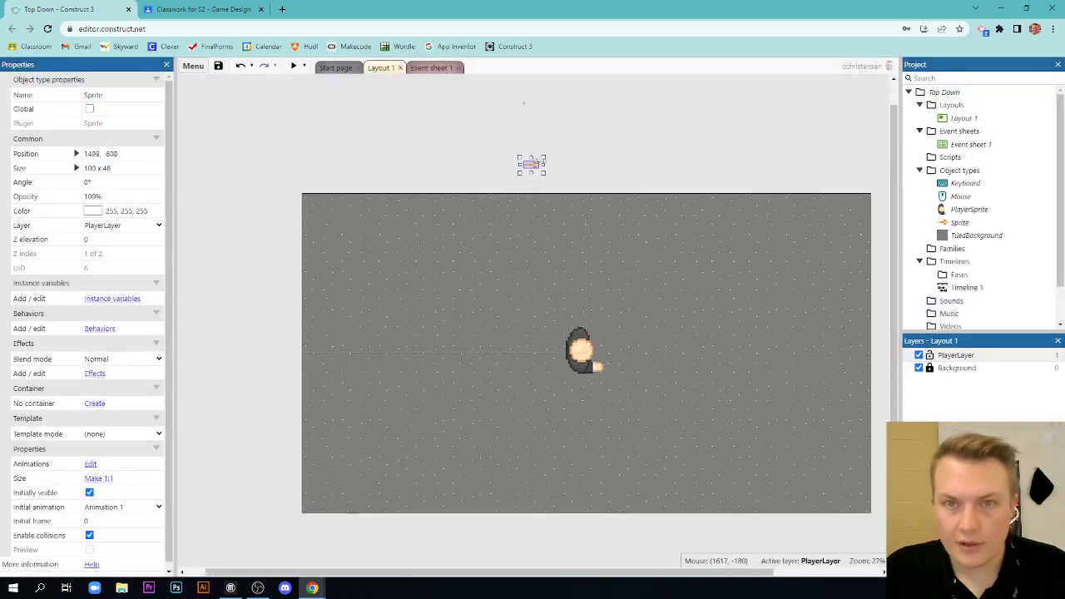
scroll(515, 125, "down", 1)
scroll(511, 131, "up", 3)
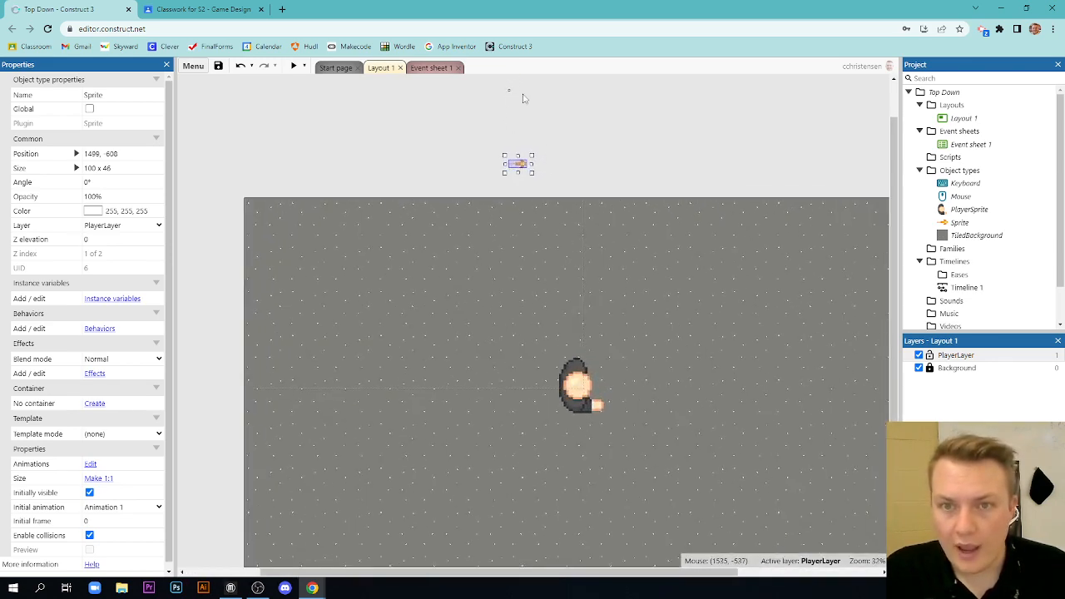
mouse_move(518, 163)
left_mouse_down()
mouse_move(497, 179)
mouse_move(496, 150)
left_mouse_up()
key("ctrl+z")
key("ctrl+z")
Quick-assign the sprite's origin image point to the middle of the image.
double_click(527, 177)
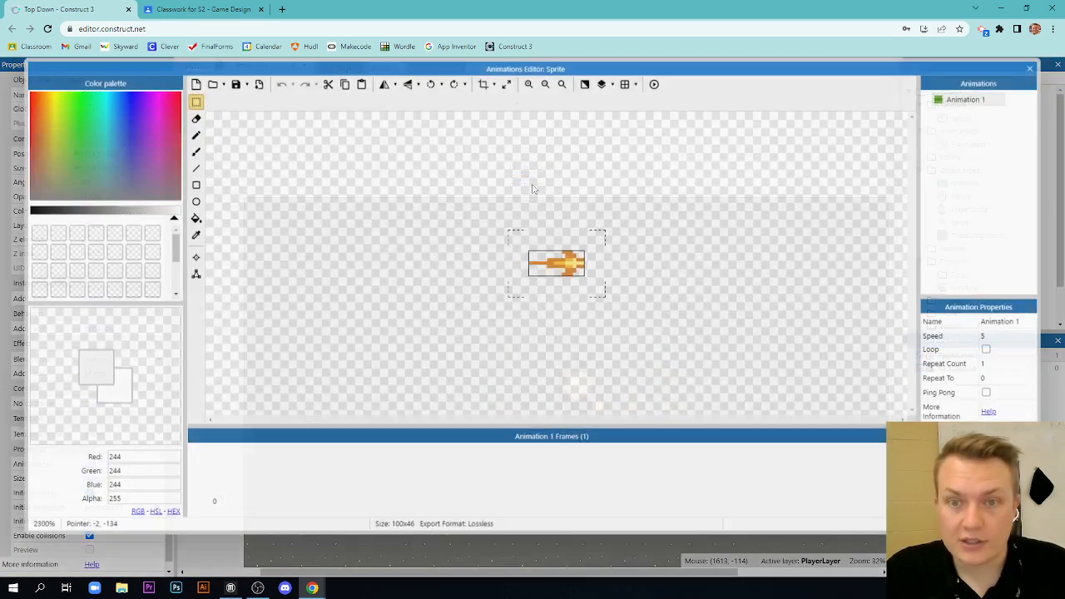
left_click(194, 258)
right_click(69, 117)
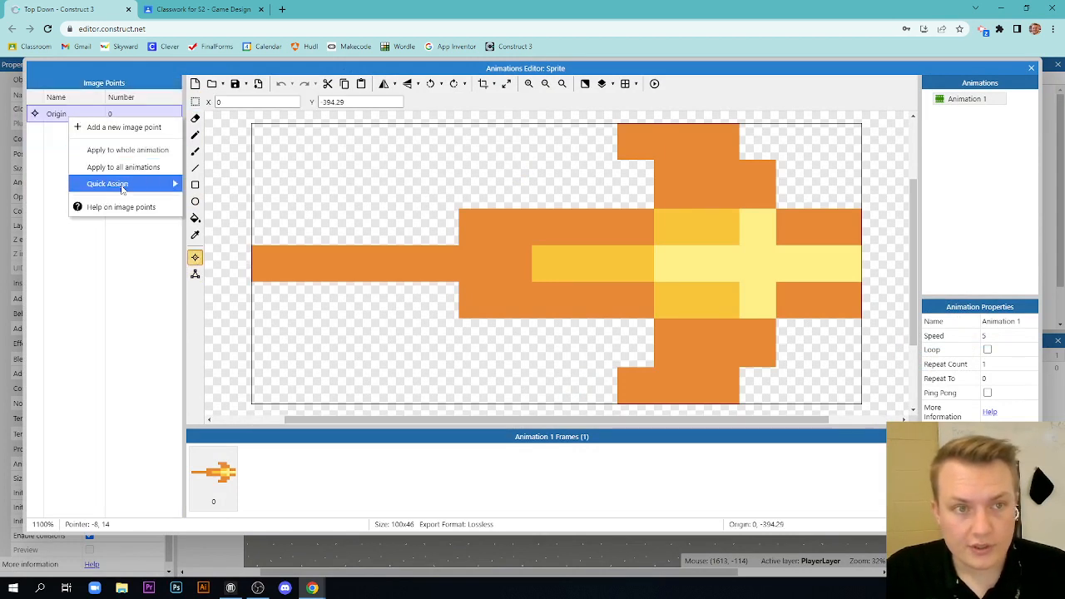
left_click(221, 260)
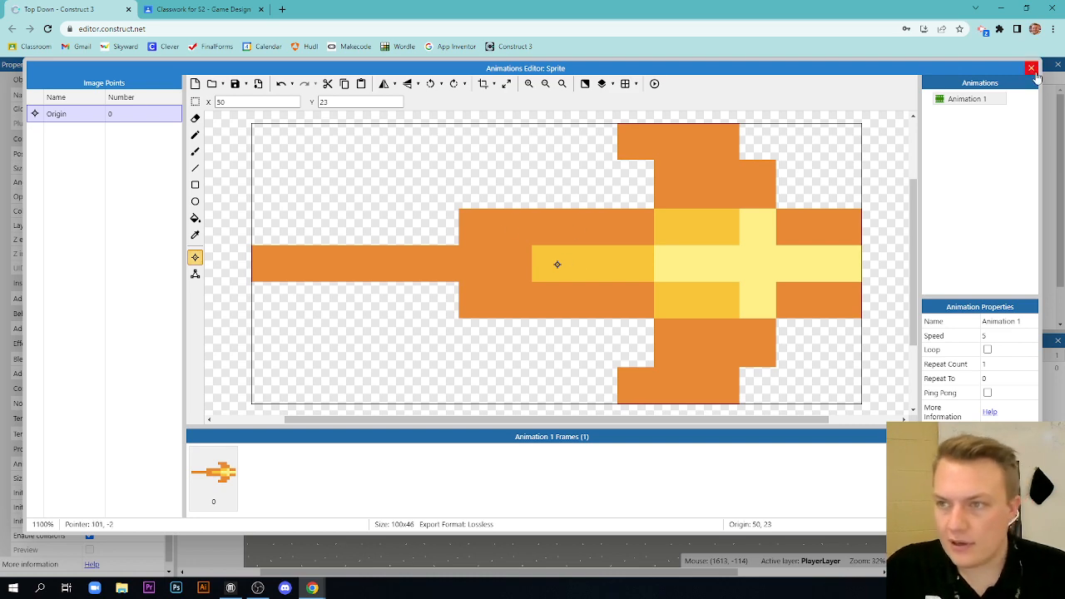
left_click(1031, 67)
Select the fire sprite and rename the object from Sprite to FireSprite.
left_click_drag(517, 103, 522, 150)
left_click(549, 166)
left_click(523, 150)
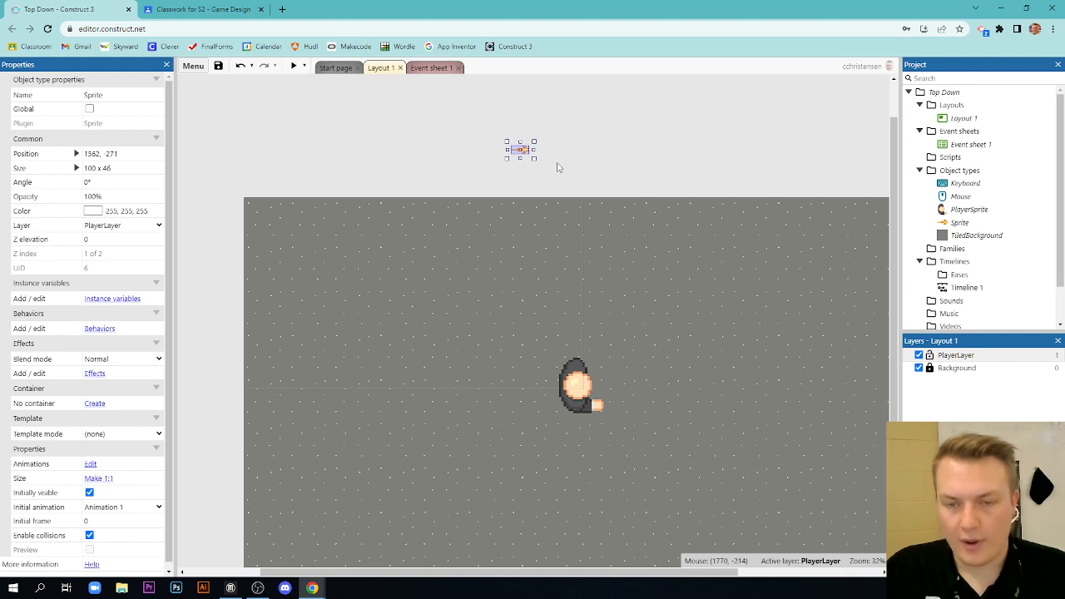
left_click(557, 168)
left_click(521, 150)
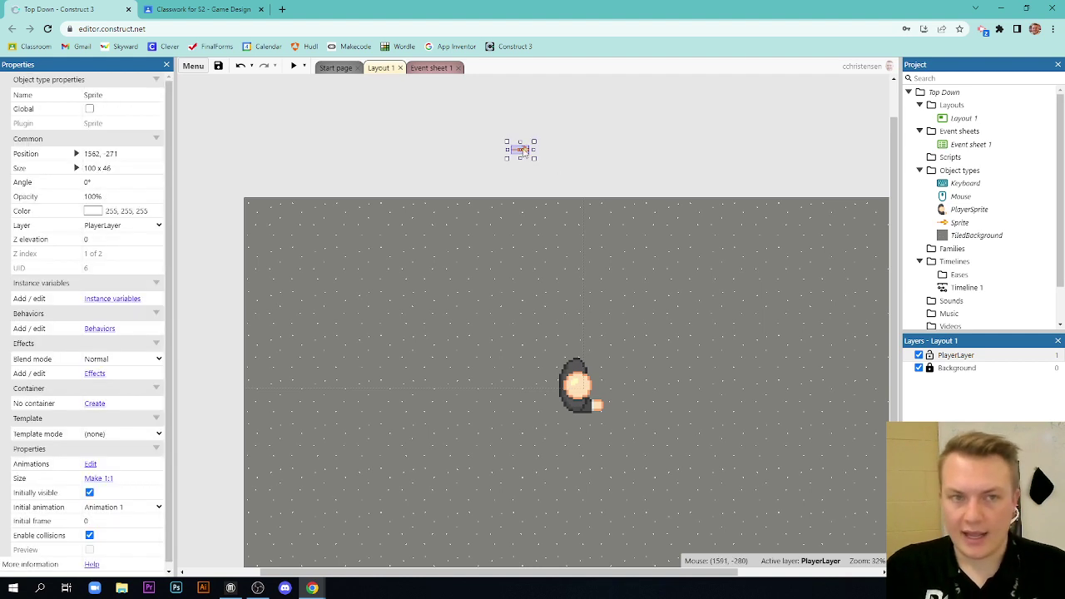
left_click(106, 94)
type("FireSprite")
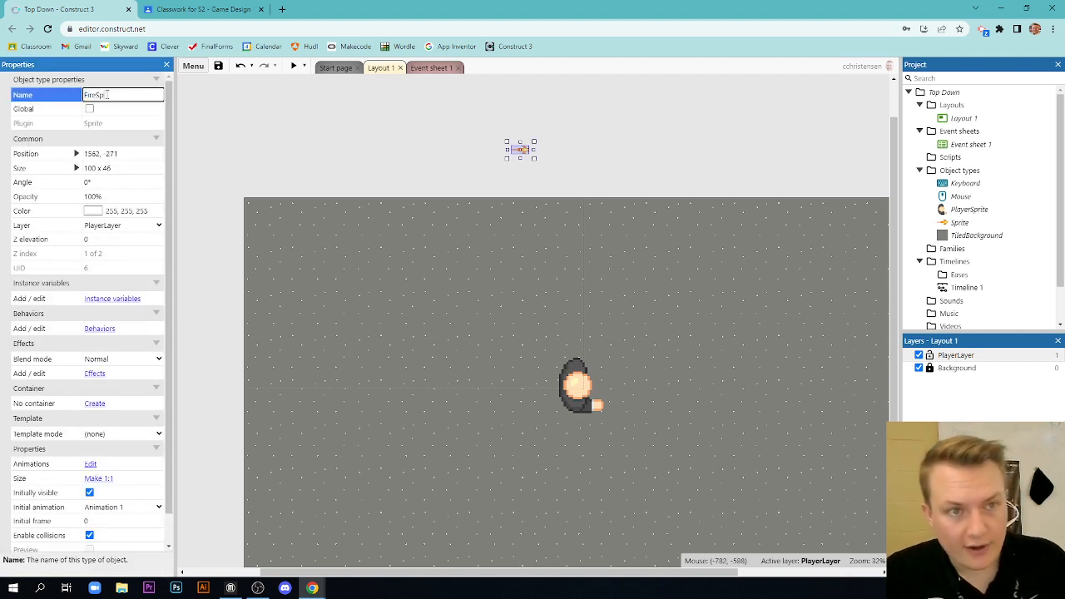
left_click(303, 142)
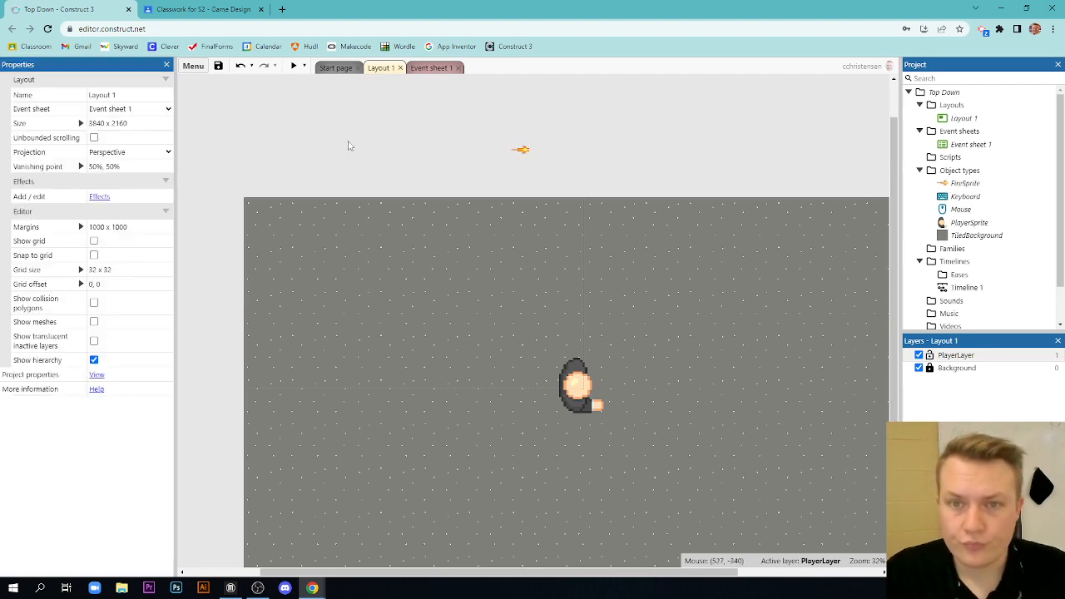
Give FireSprite the Destroy outside layout and Bullet behaviours.
left_click(521, 150)
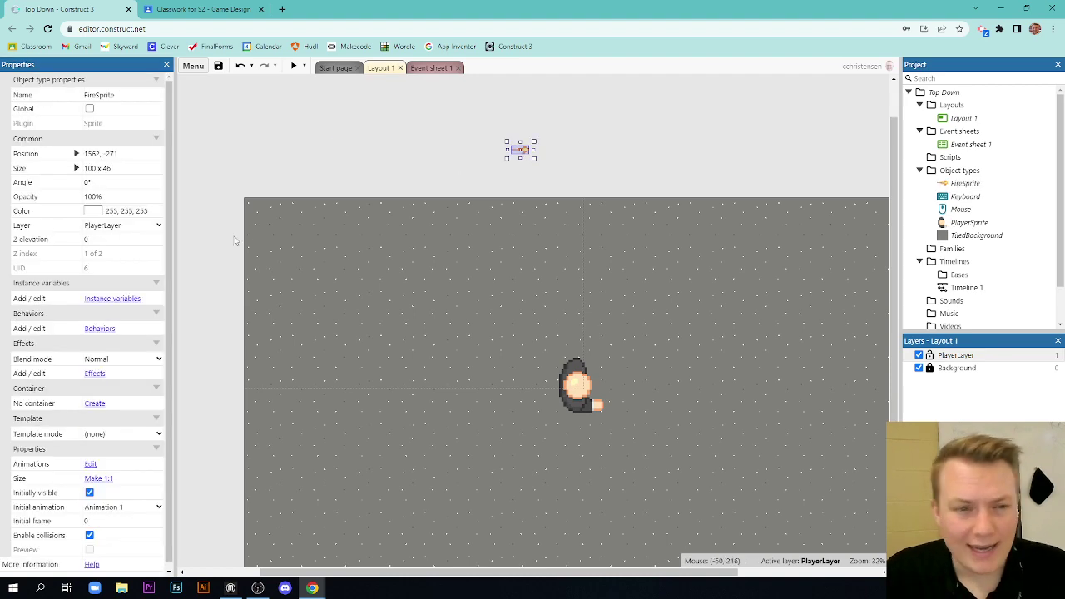
left_click(99, 328)
left_click(532, 276)
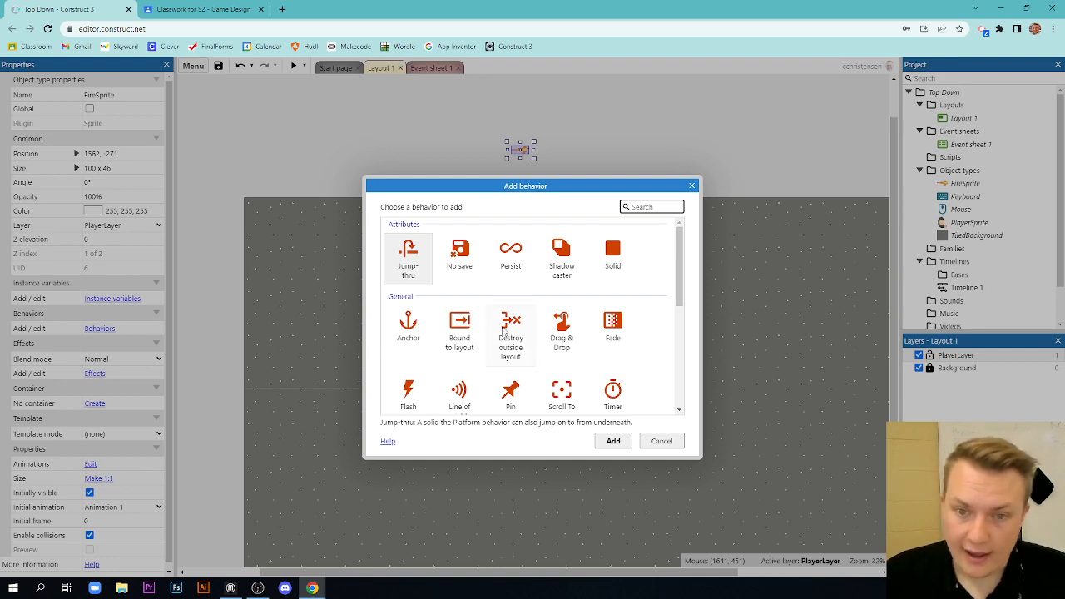
double_click(510, 330)
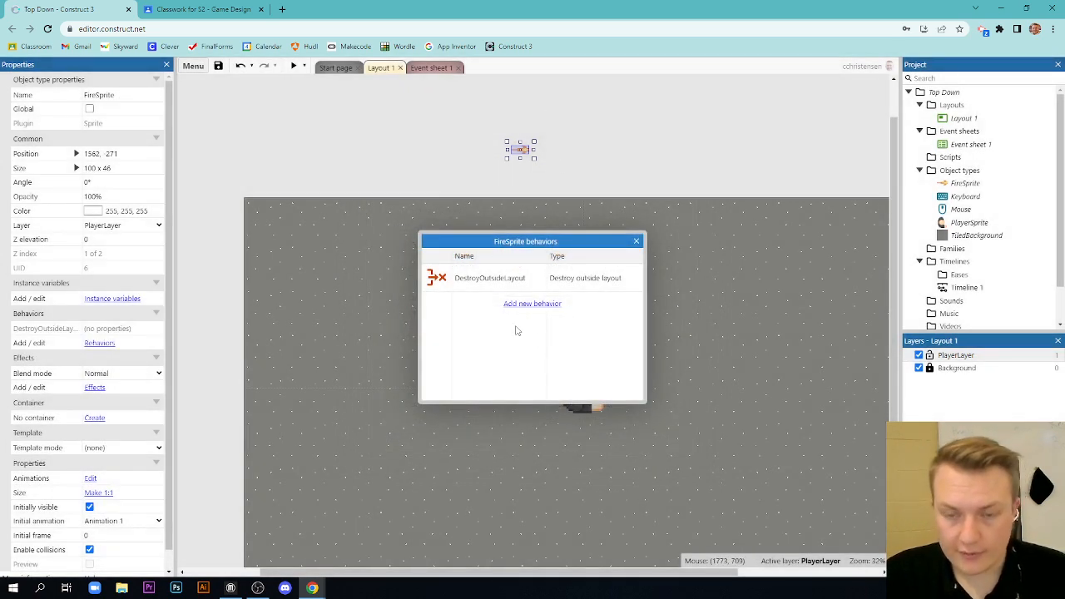
left_click(524, 304)
scroll(508, 322, "down", 3)
scroll(507, 322, "up", 3)
scroll(546, 301, "down", 3)
scroll(547, 301, "down", 3)
scroll(546, 301, "down", 1)
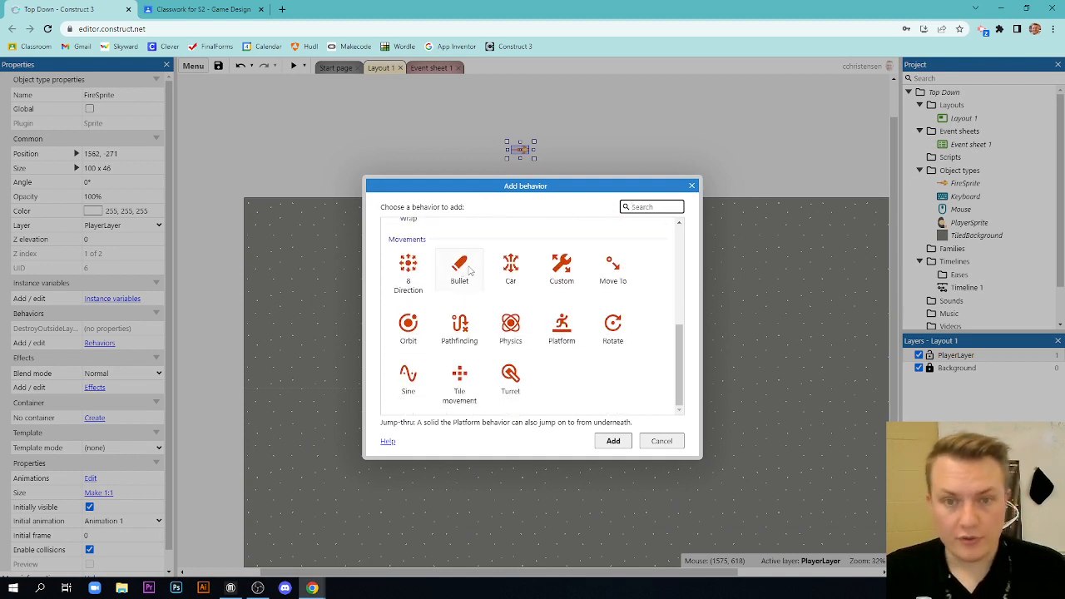
double_click(470, 270)
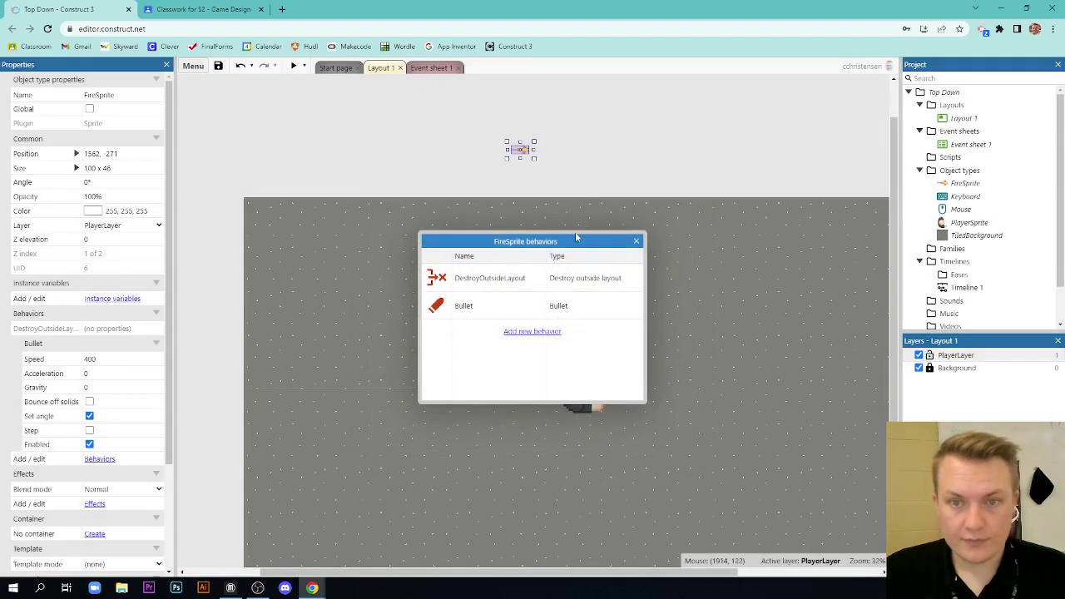
left_click(636, 242)
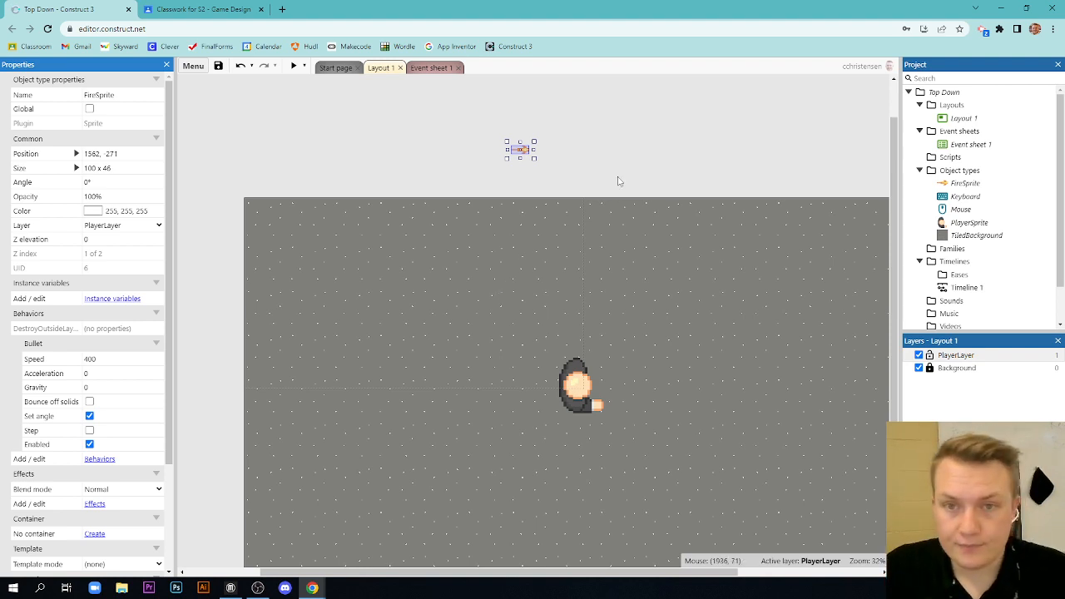
Nudge FireSprite lower, run a quick preview, close it and deselect everything.
mouse_move(524, 149)
left_mouse_down()
mouse_move(514, 267)
mouse_move(514, 166)
left_mouse_up()
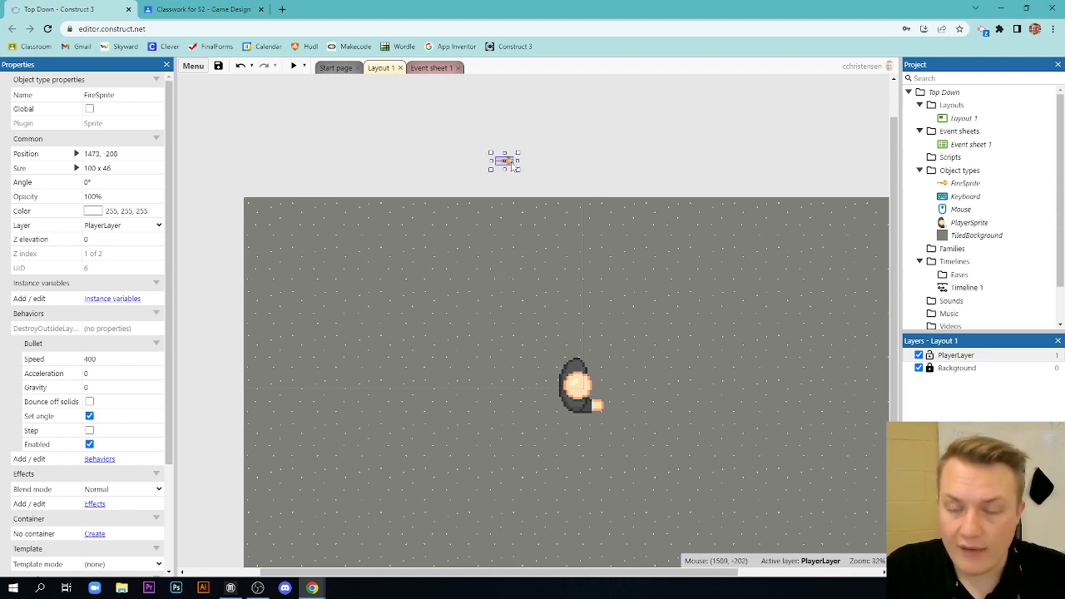
left_click(293, 68)
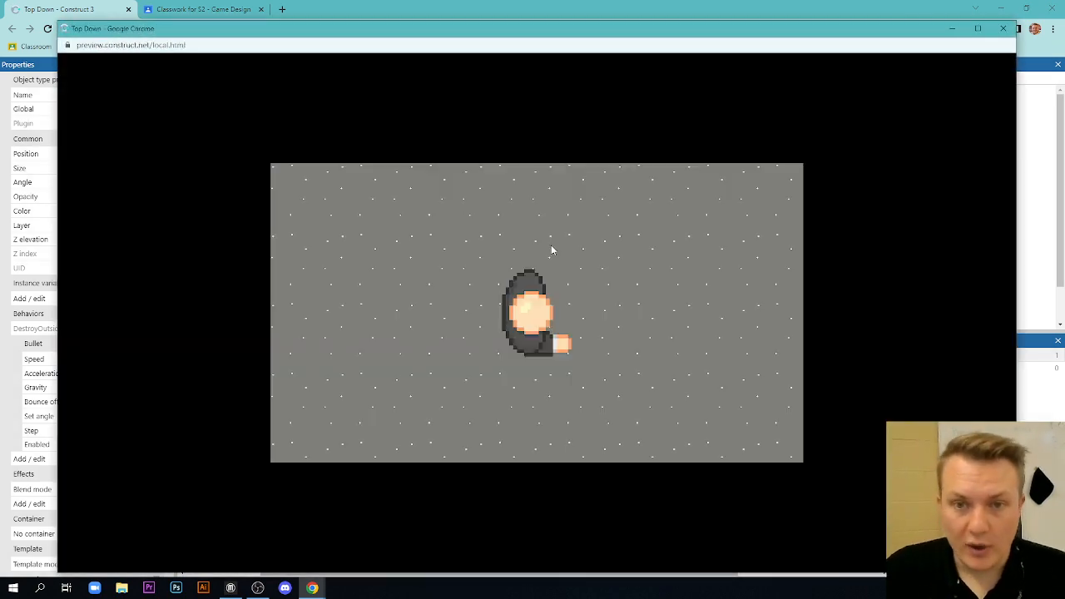
left_click(1004, 30)
left_click(599, 179)
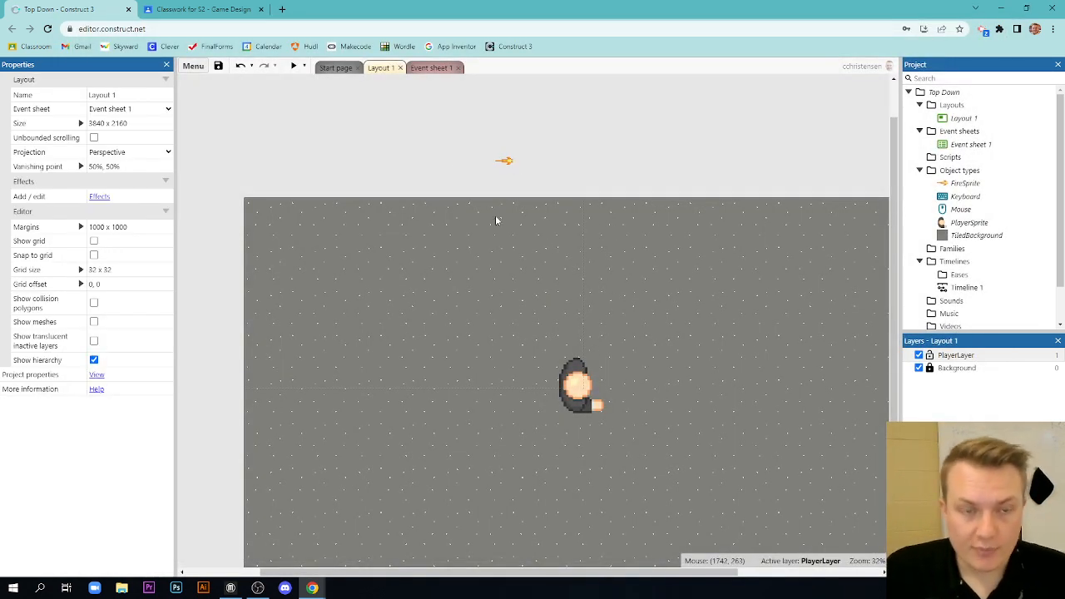
Add a Mouse 'On Left button Clicked' event to Event sheet 1.
left_click(429, 68)
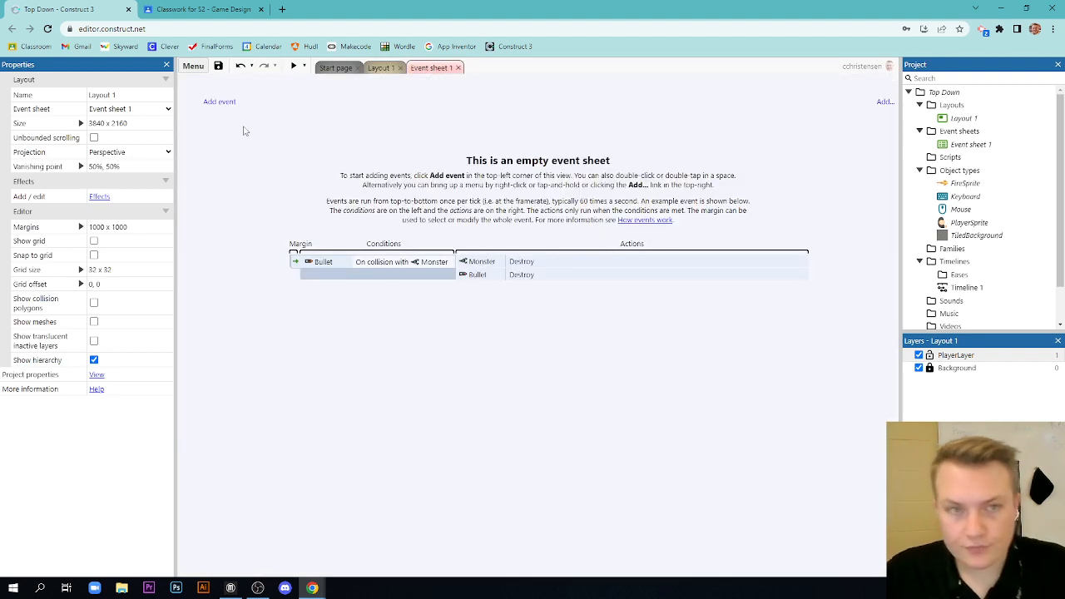
left_click(220, 103)
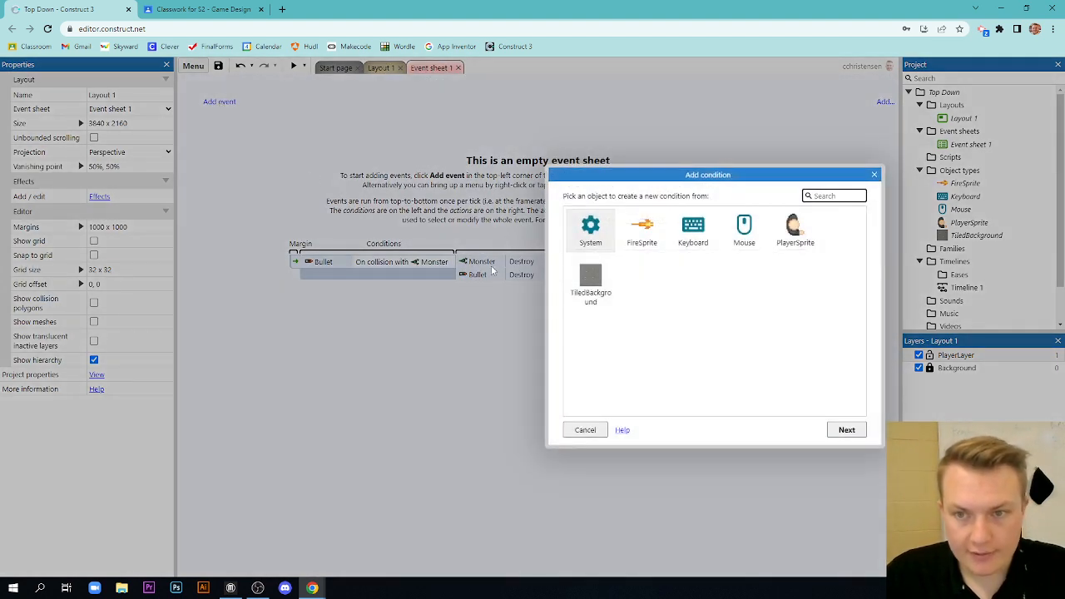
double_click(743, 226)
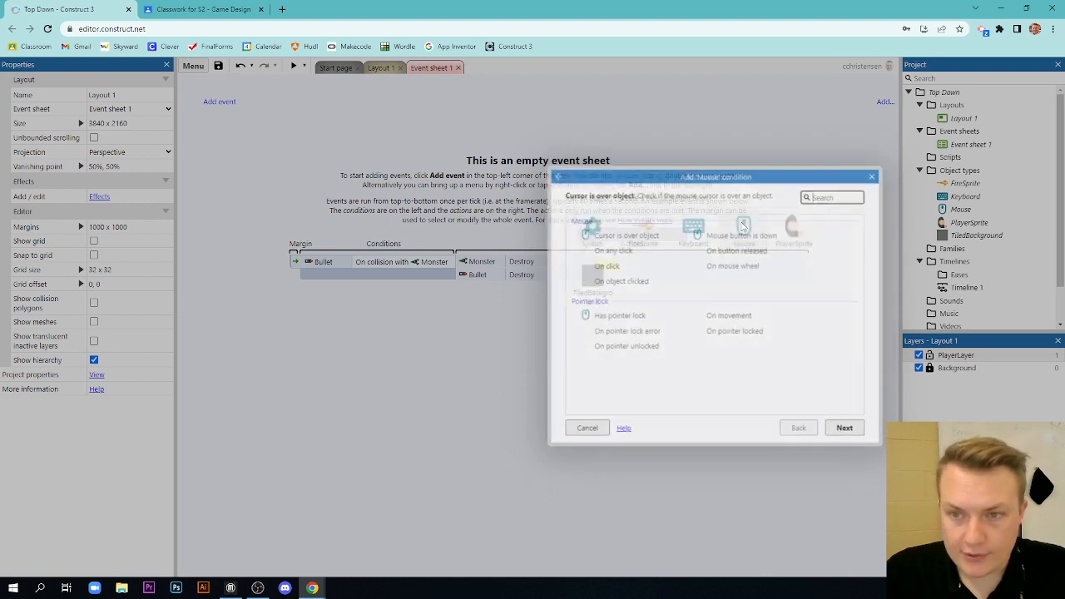
left_click(613, 267)
double_click(613, 266)
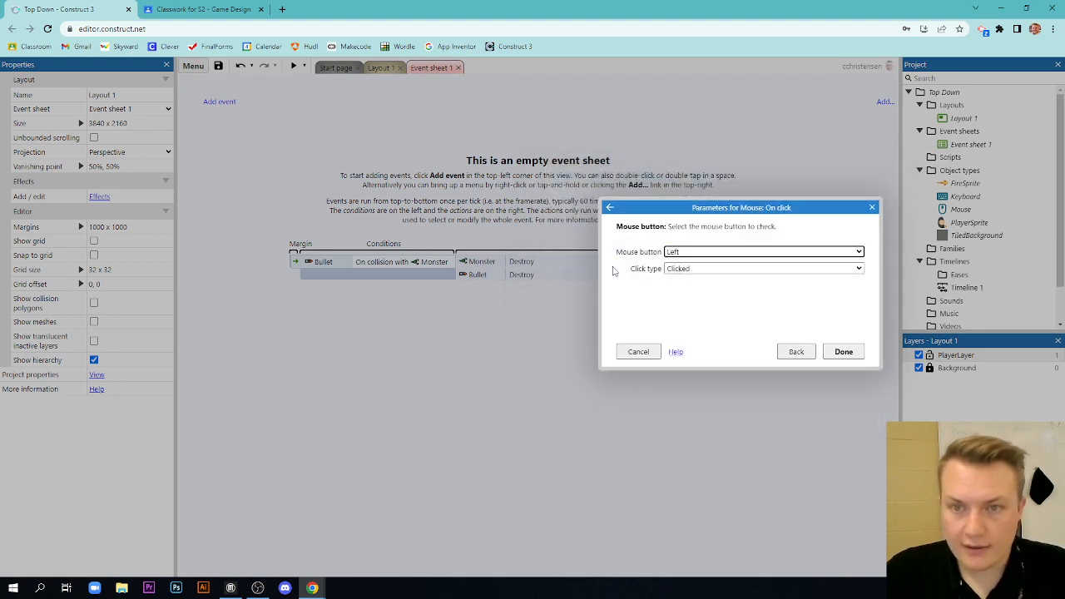
left_click(843, 351)
Add a PlayerSprite 'Spawn another object' action that spawns FireSprite.
left_click(387, 84)
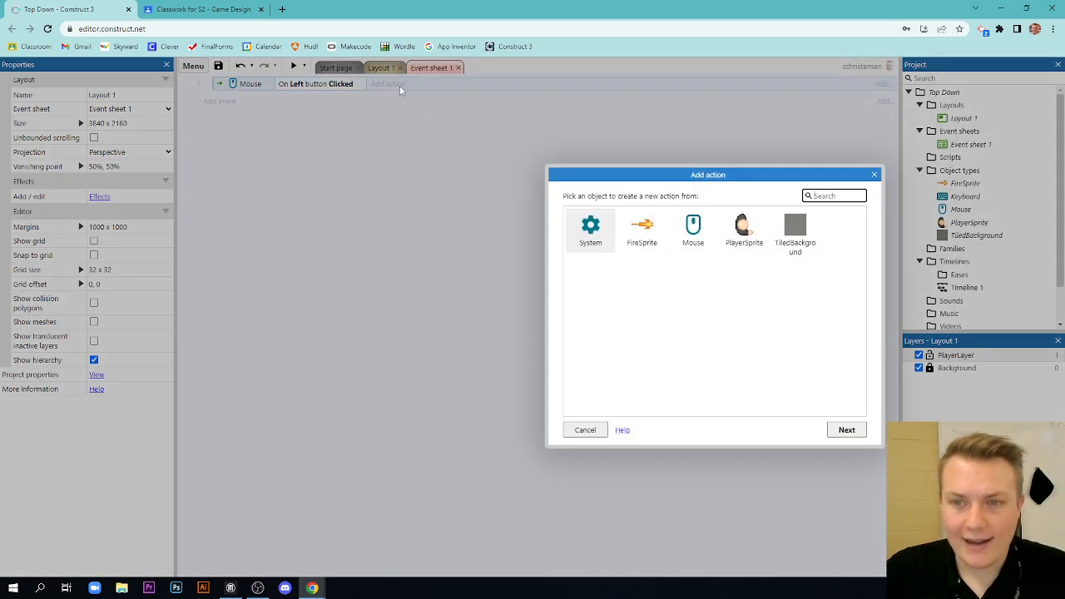
double_click(751, 227)
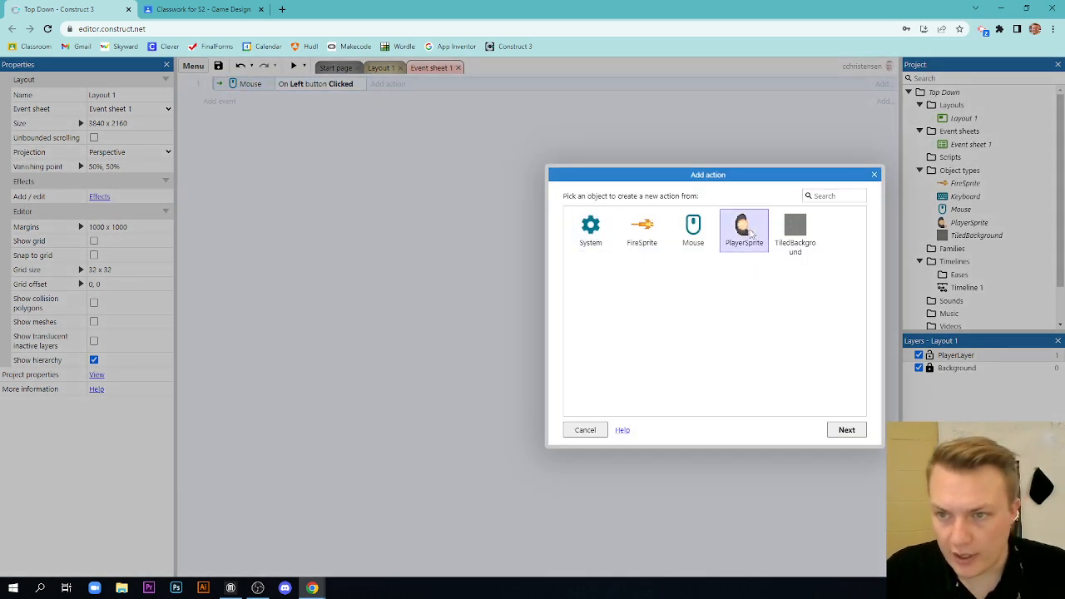
type("spawn")
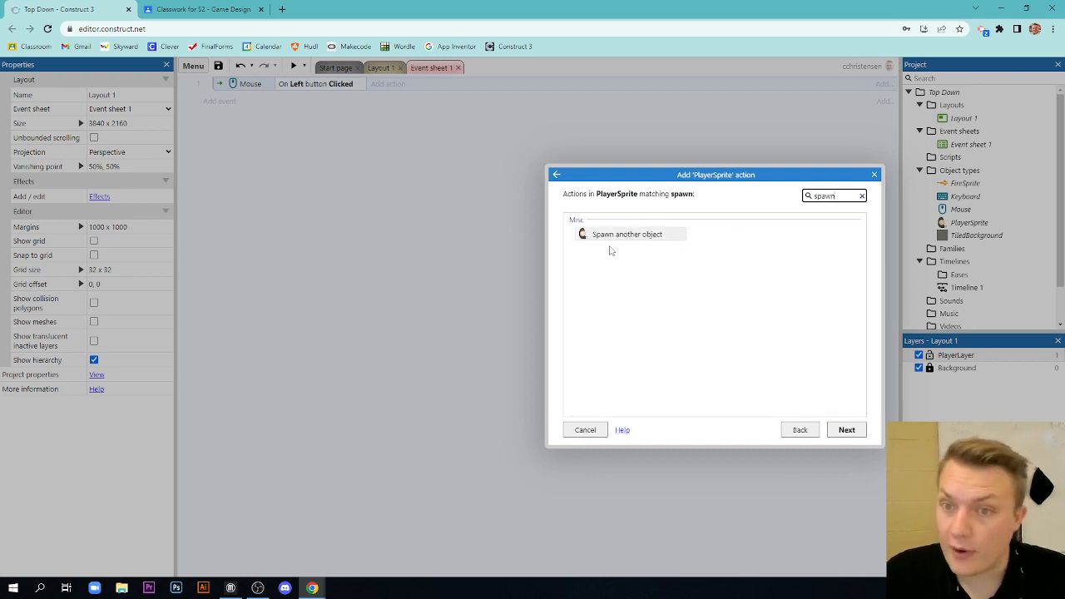
double_click(610, 237)
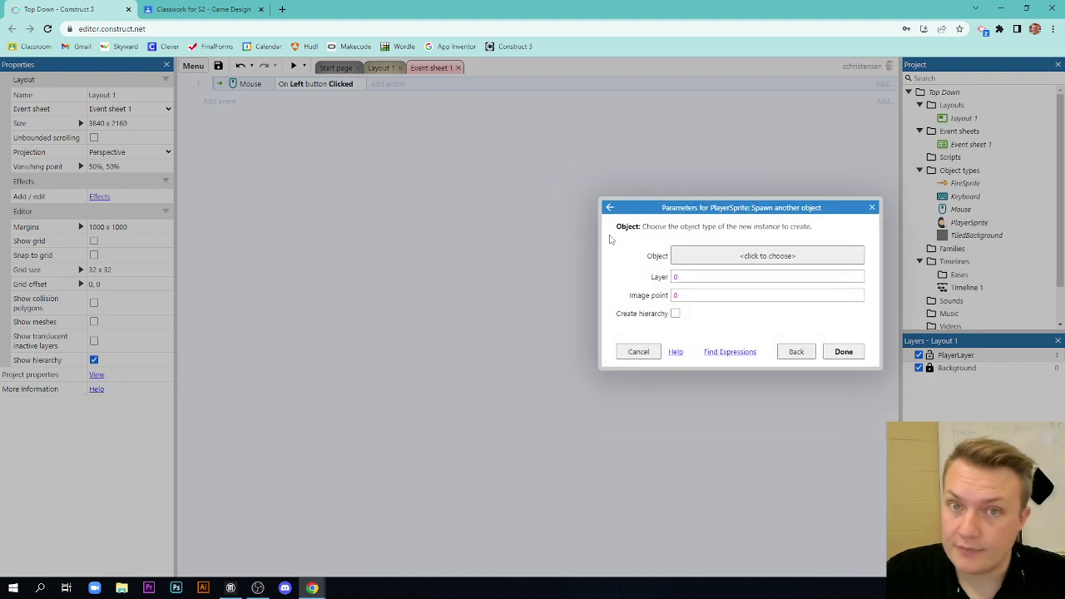
left_click(727, 256)
left_click(456, 265)
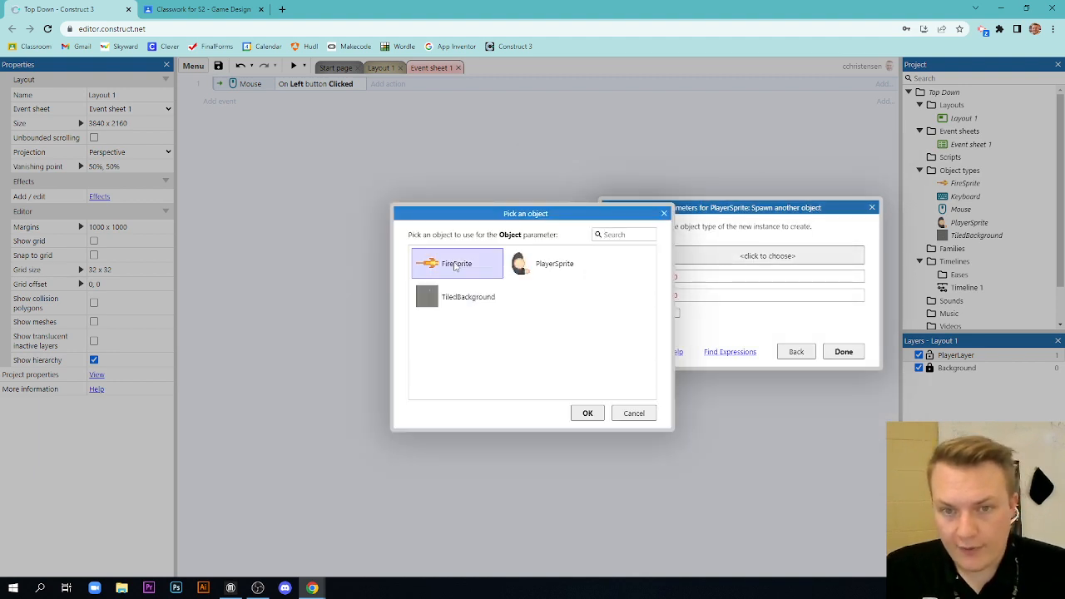
left_click(588, 412)
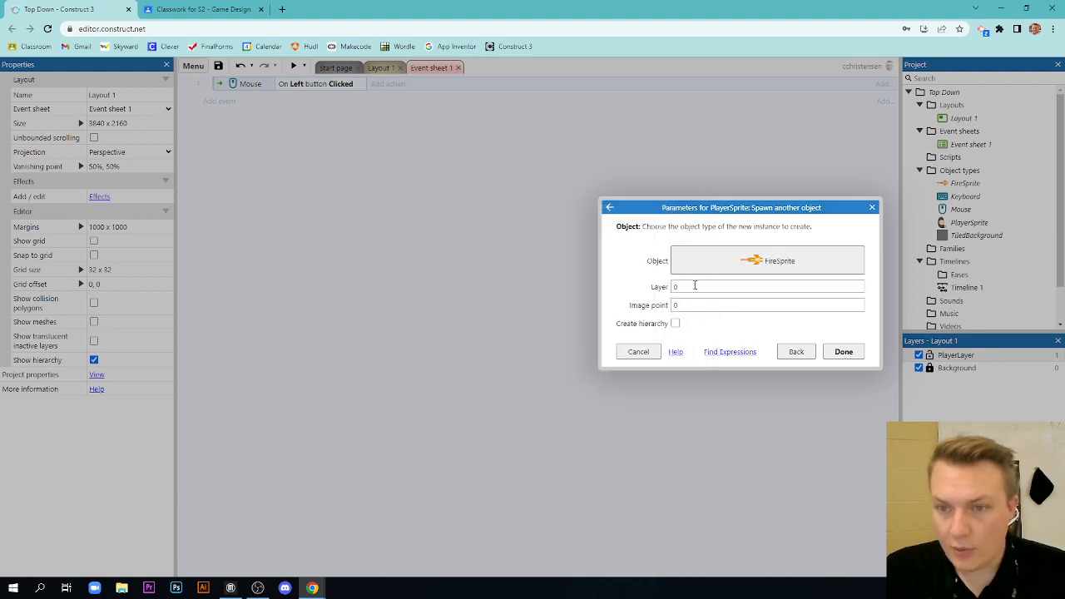
Set the spawn to layer 1 and image point 1 and confirm the action.
left_click(695, 286)
type("1")
key("Tab")
type("1")
key("shift+Tab")
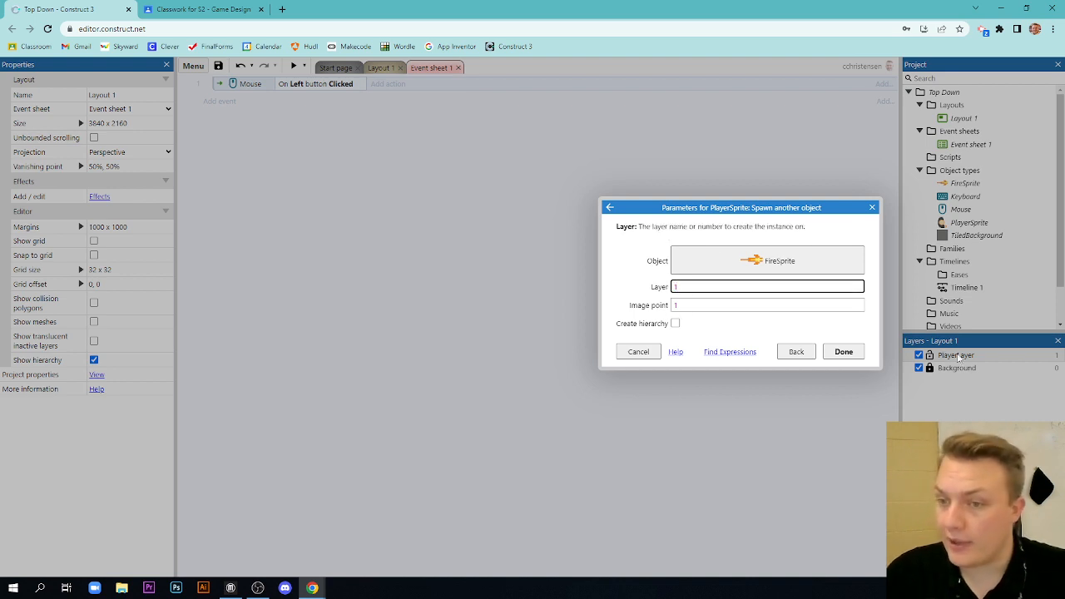
left_click(707, 304)
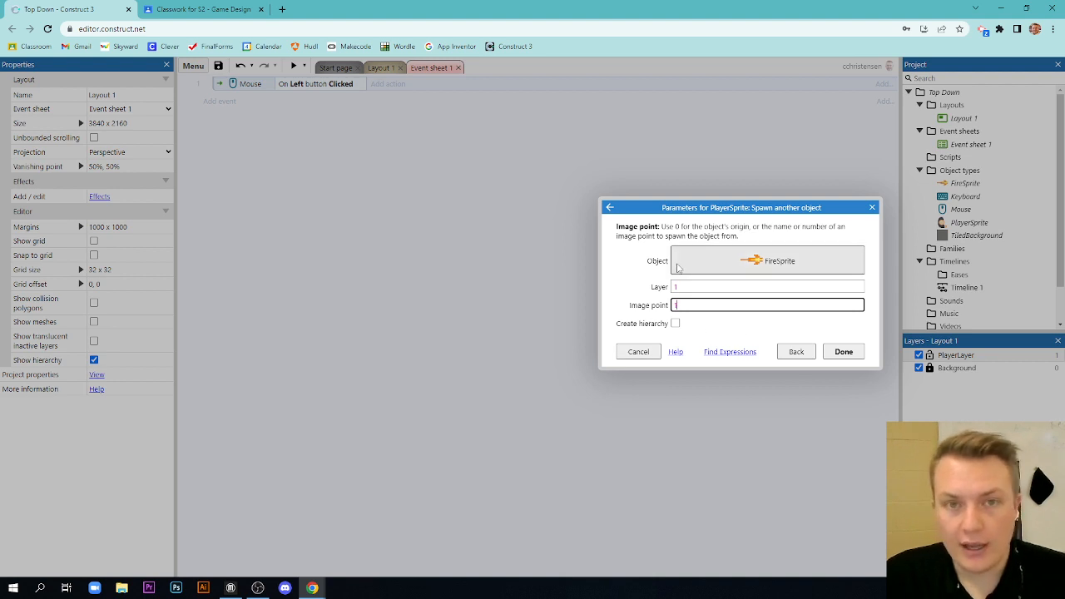
left_click(843, 351)
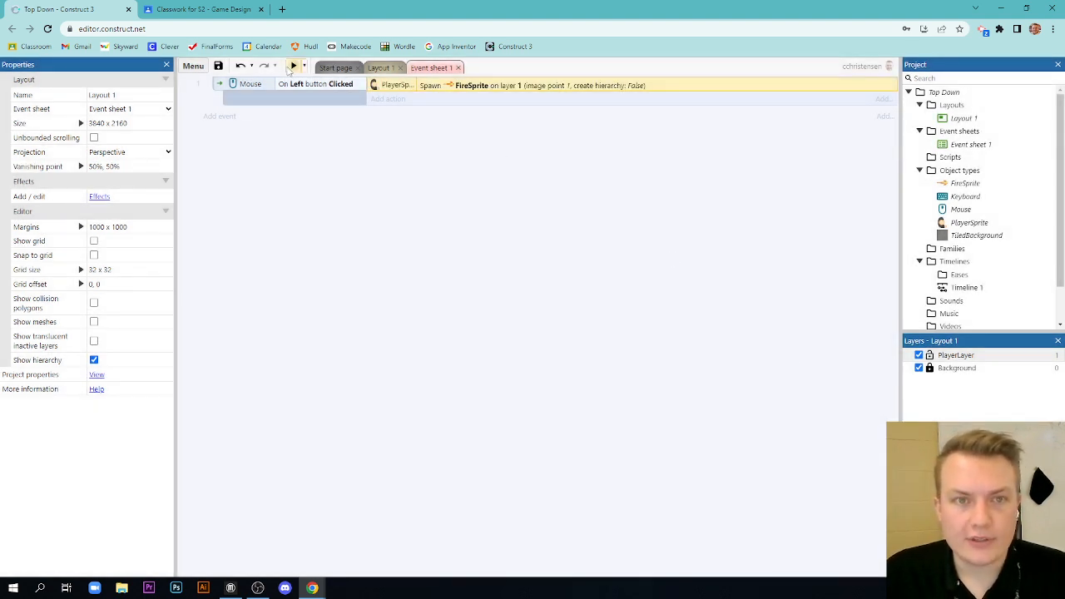
left_click(293, 67)
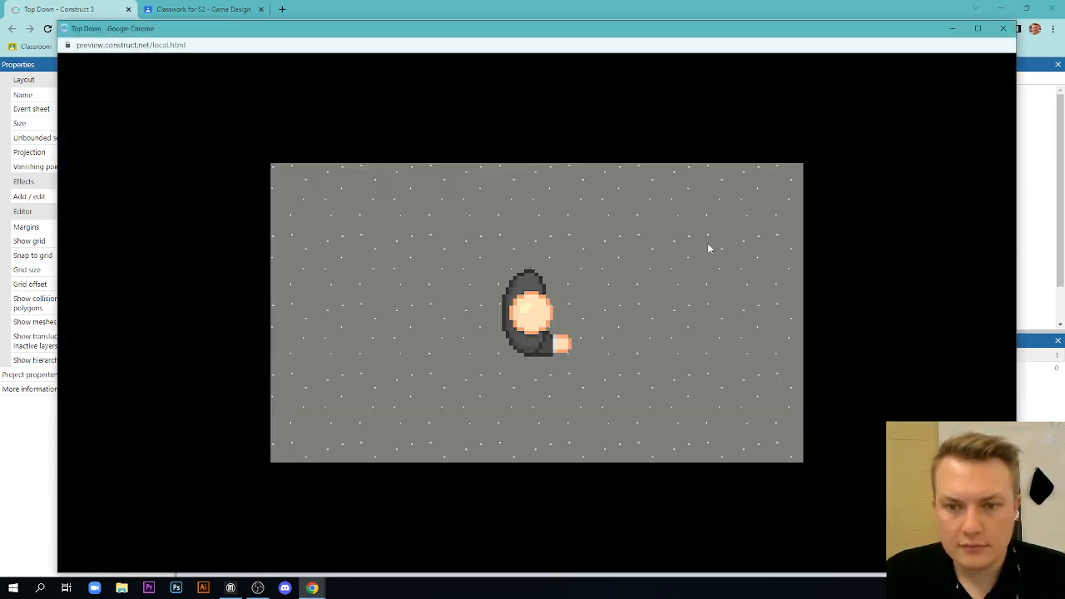
left_click(708, 248)
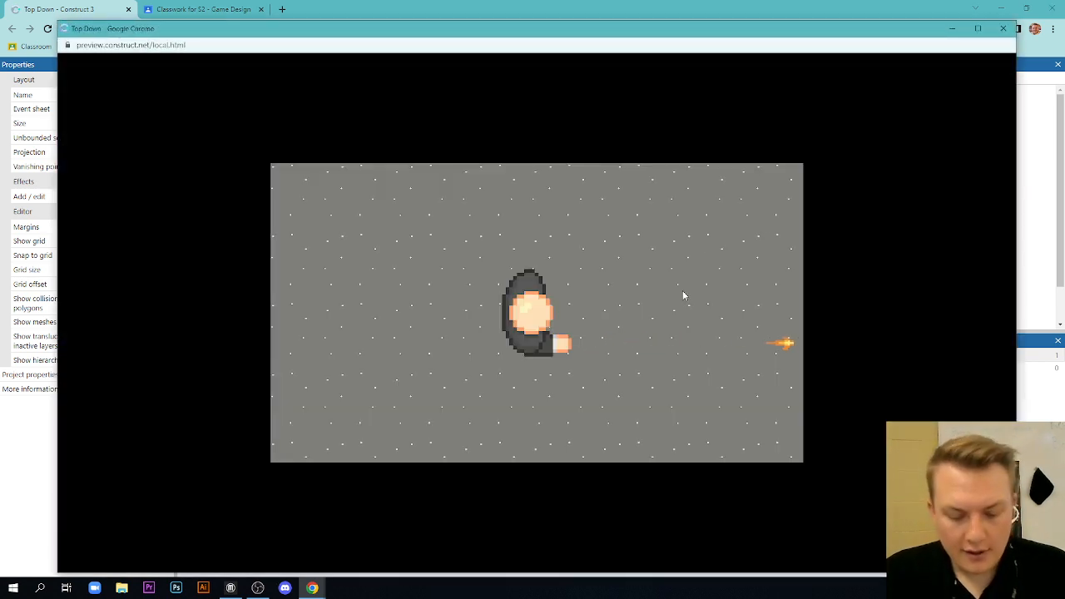
key("Left")
left_click(597, 377)
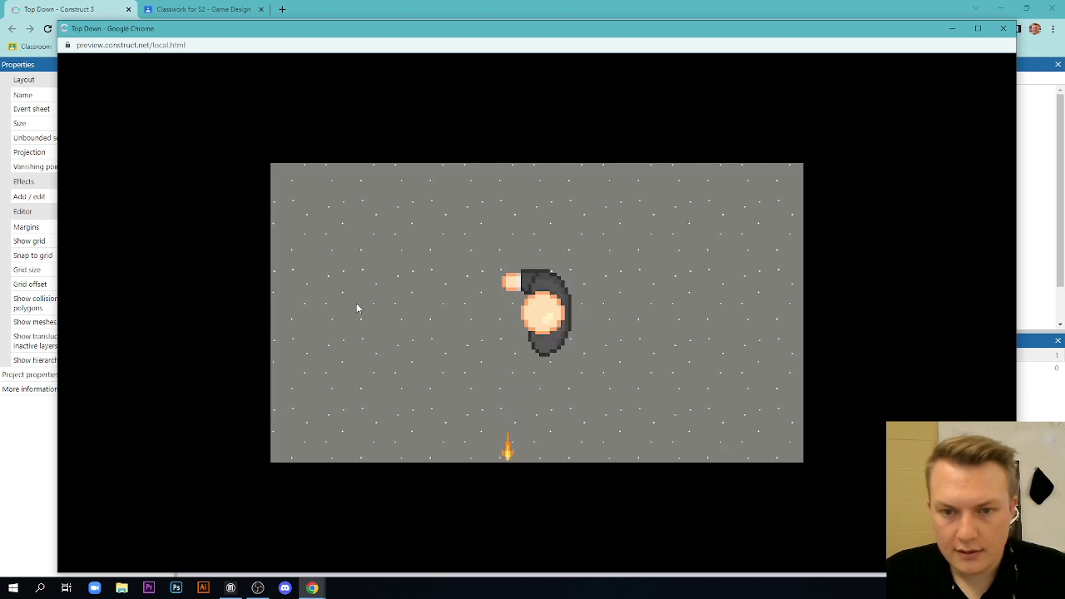
left_click(373, 284)
left_click(514, 225)
left_click(689, 353)
left_click(499, 391)
left_click(640, 240)
left_click(470, 263)
left_click(416, 324)
left_click(690, 250)
left_click(691, 349)
left_click(415, 299)
left_click(660, 306)
left_click(632, 291)
left_click(659, 329)
left_click(631, 289)
left_click(535, 244)
left_click(719, 259)
left_click(790, 293)
key("Up")
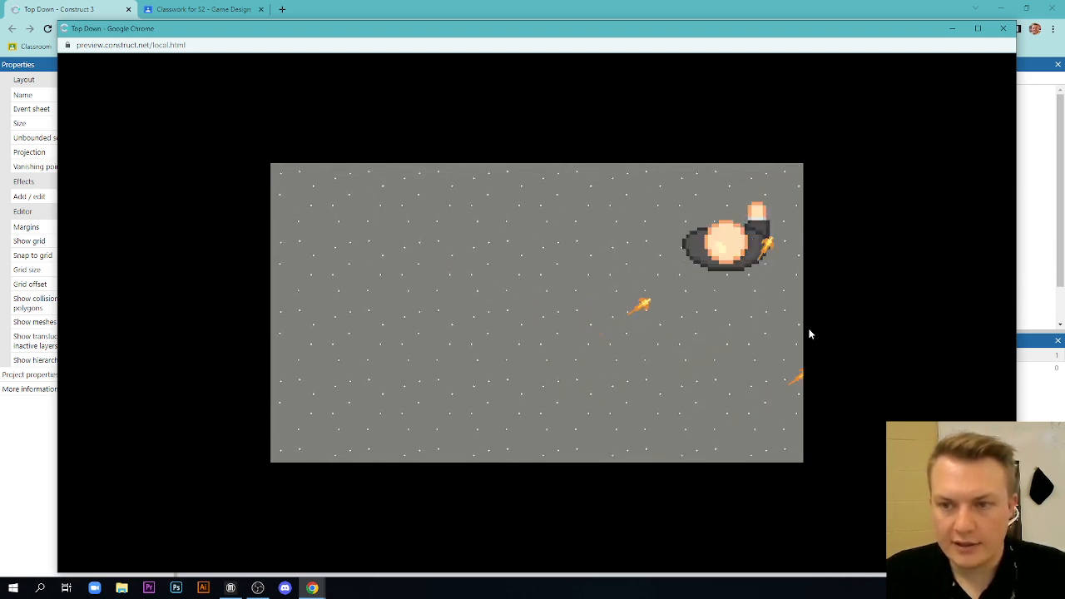
left_click(786, 231)
key("Down")
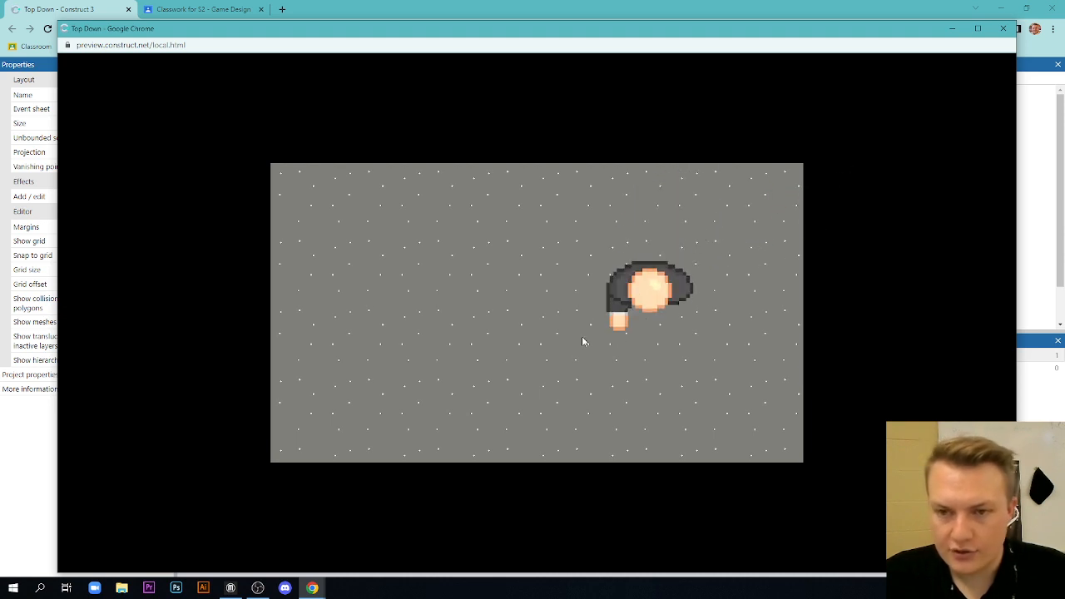
key("Left")
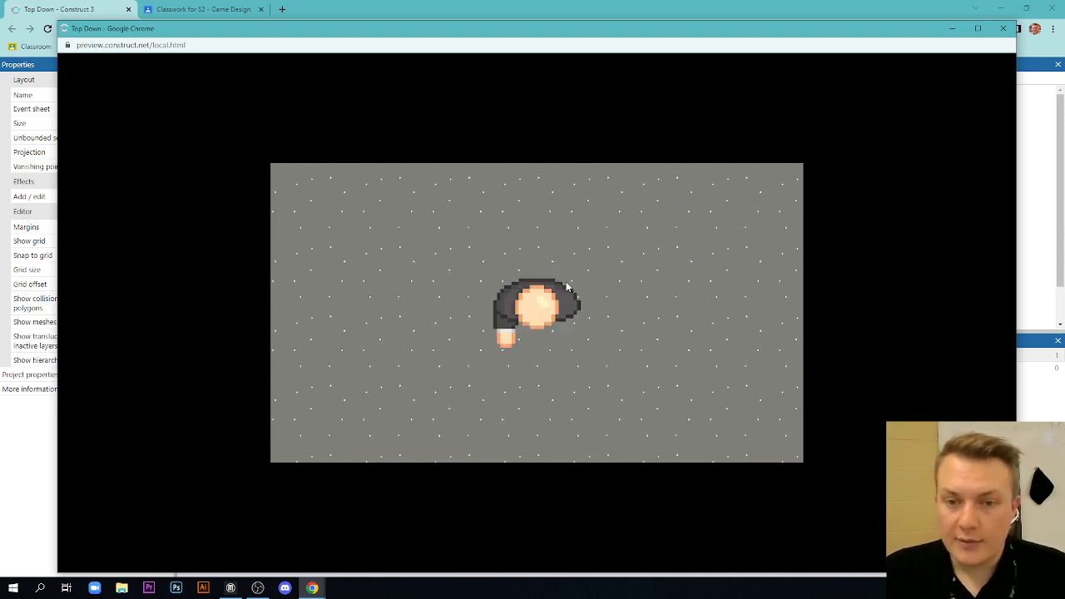
left_click(411, 304)
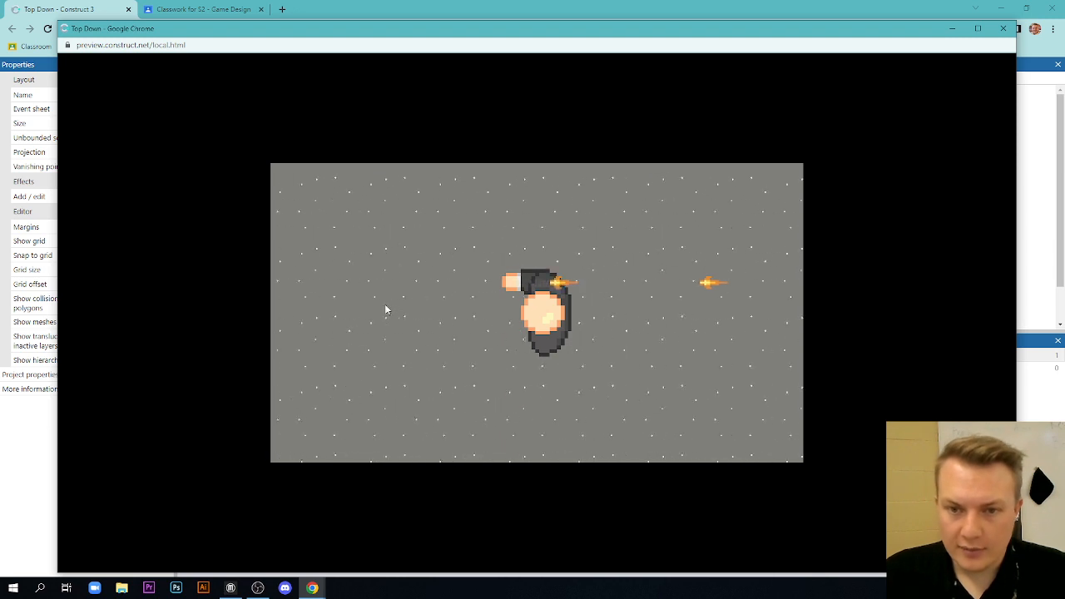
key("Left")
left_click(383, 309)
left_click(815, 137)
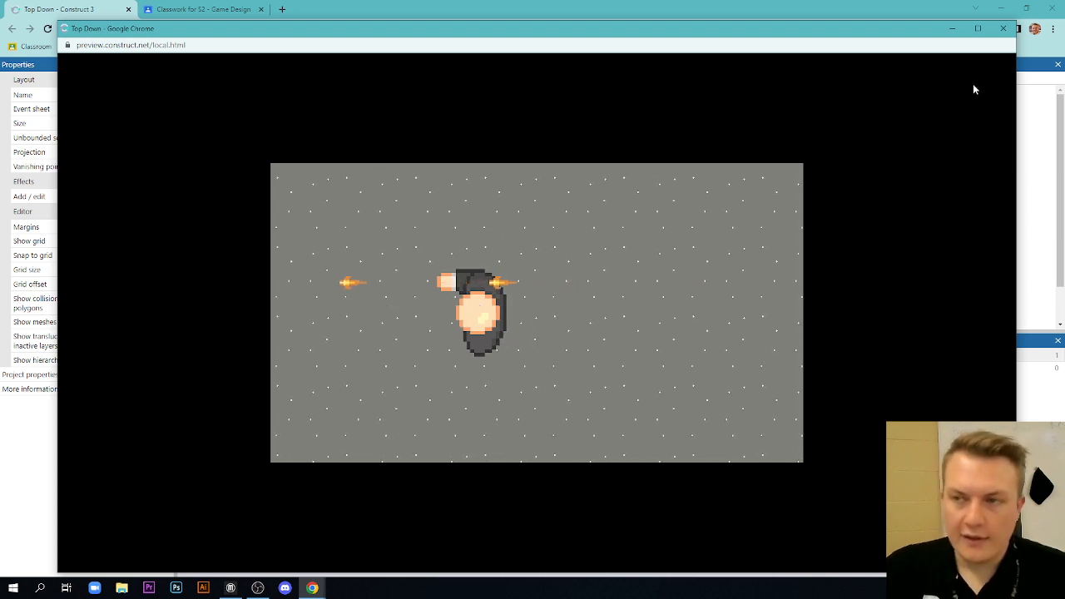
Close the preview and set FireSprite's Bullet speed to 5000 in Layout 1.
left_click(1003, 28)
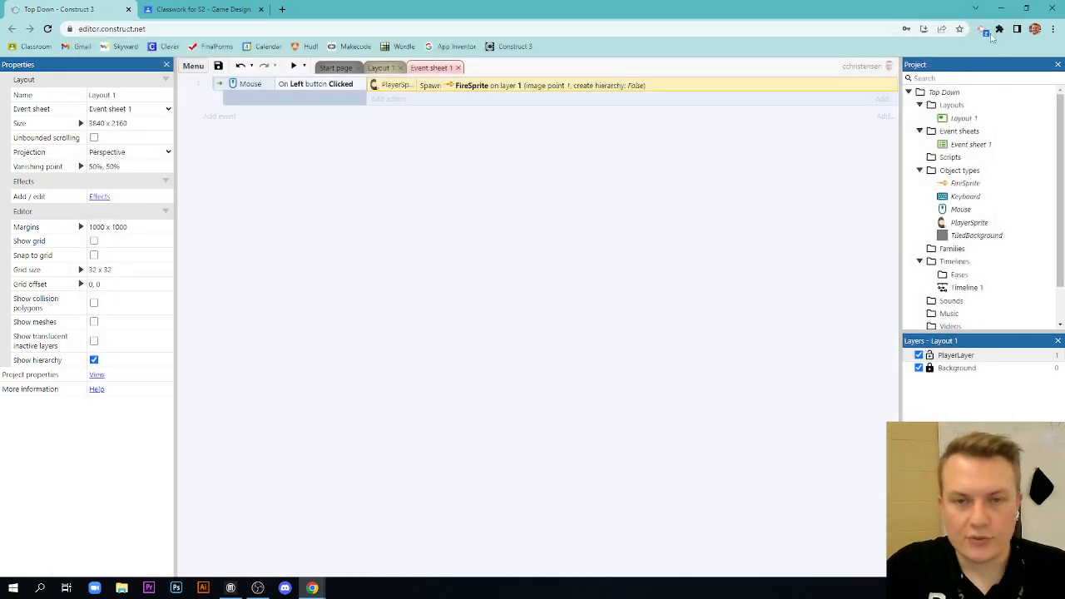
left_click(381, 67)
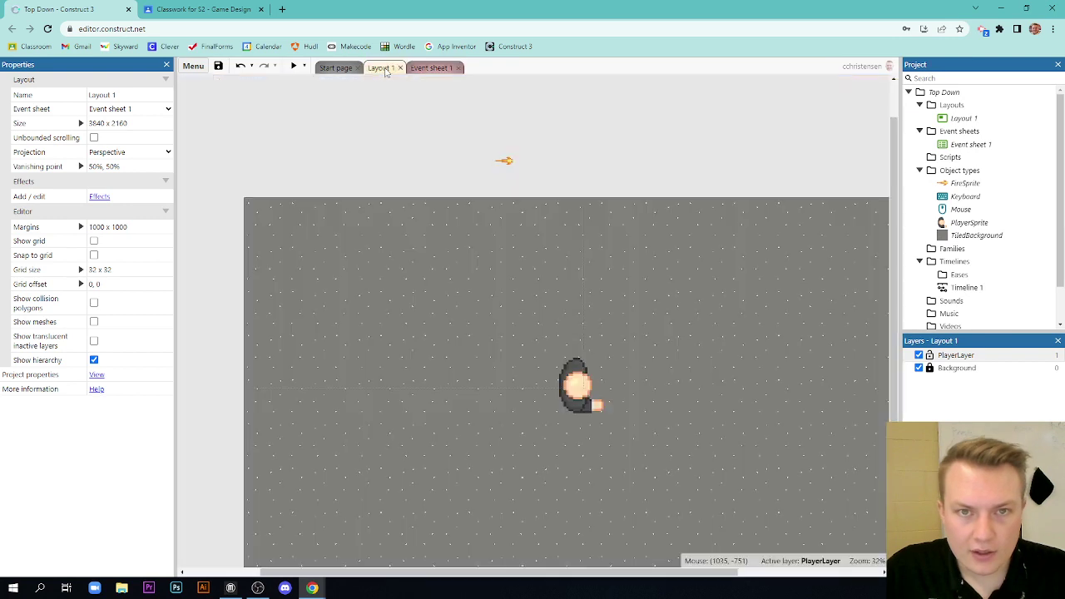
left_click(504, 161)
scroll(125, 345, "down", 1)
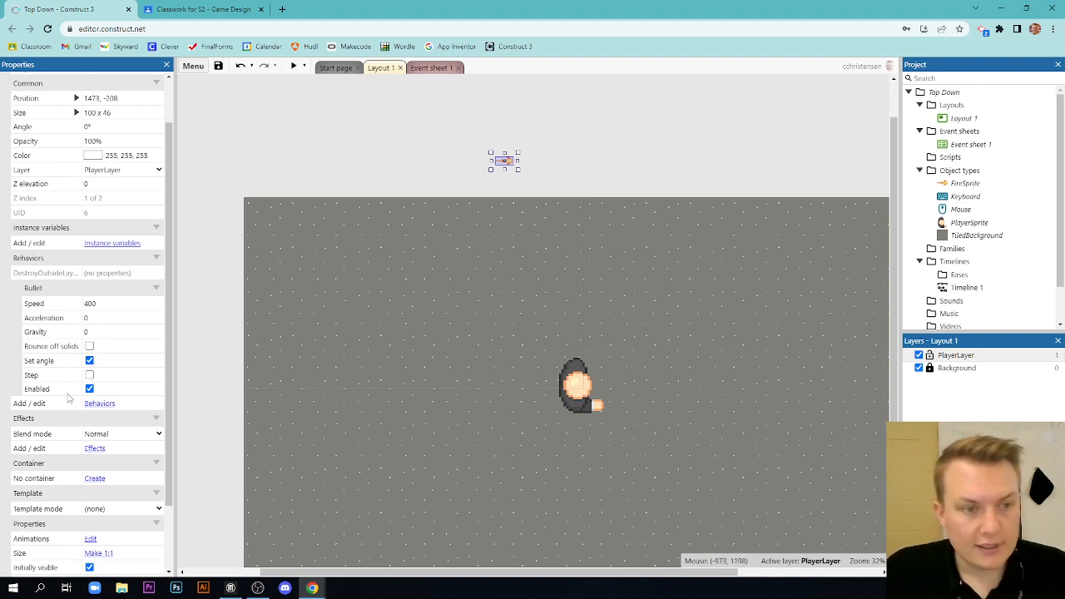
left_click(105, 303)
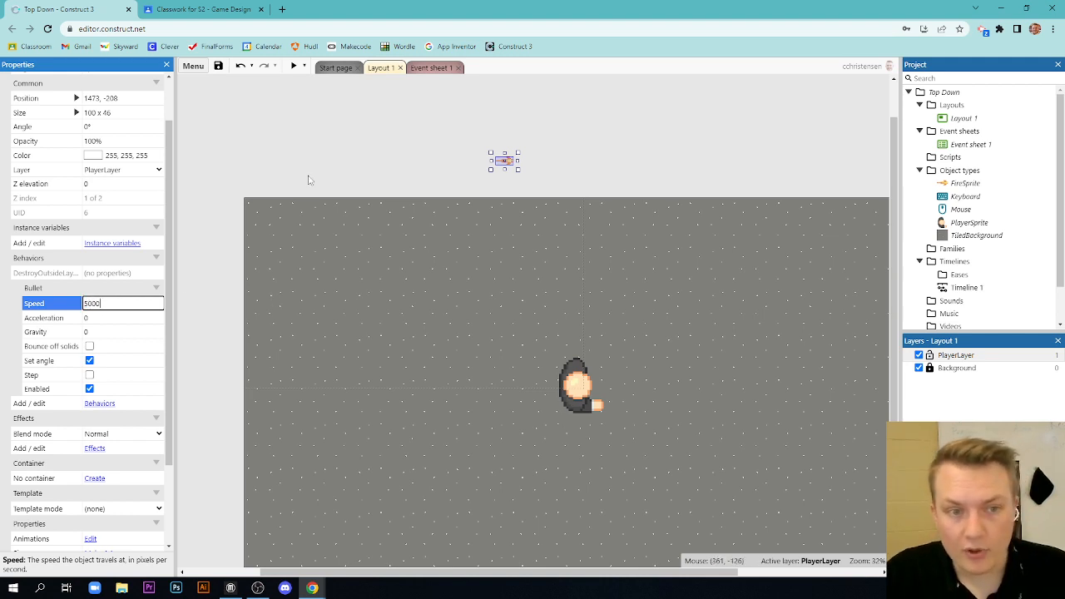
left_click(308, 178)
Preview the game, fire a burst of faster projectiles around the screen, then close the preview.
left_click(294, 68)
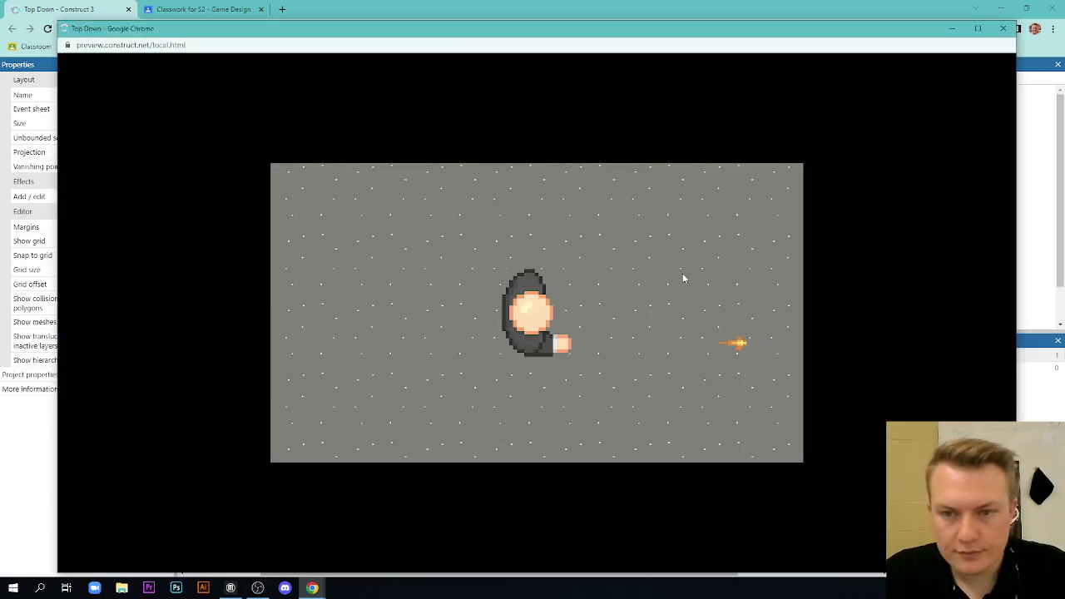
left_click(465, 283)
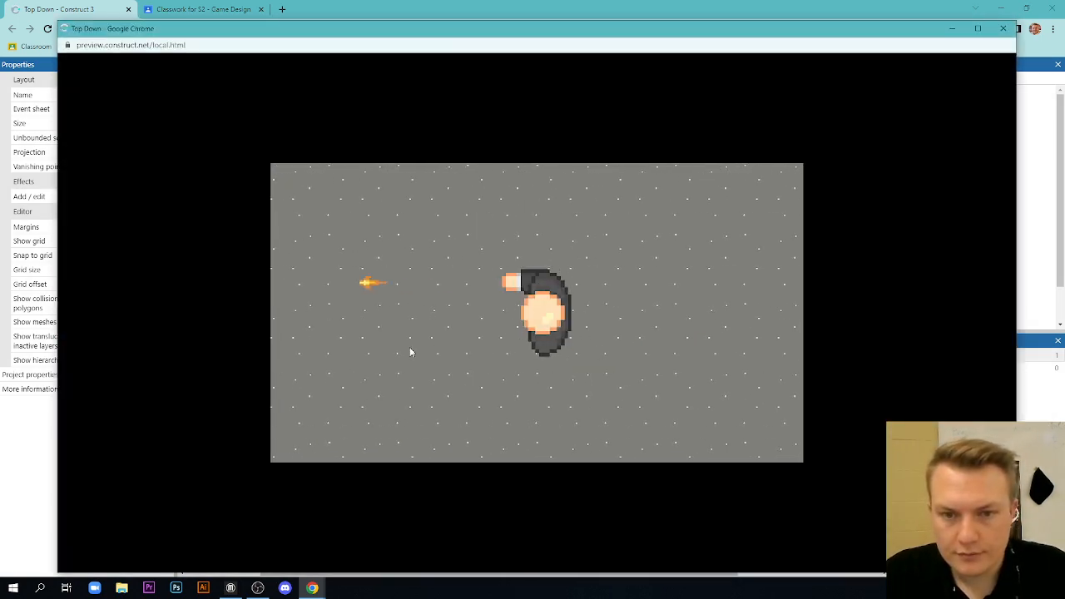
left_click(500, 399)
left_click(401, 280)
left_click(616, 341)
left_click(614, 262)
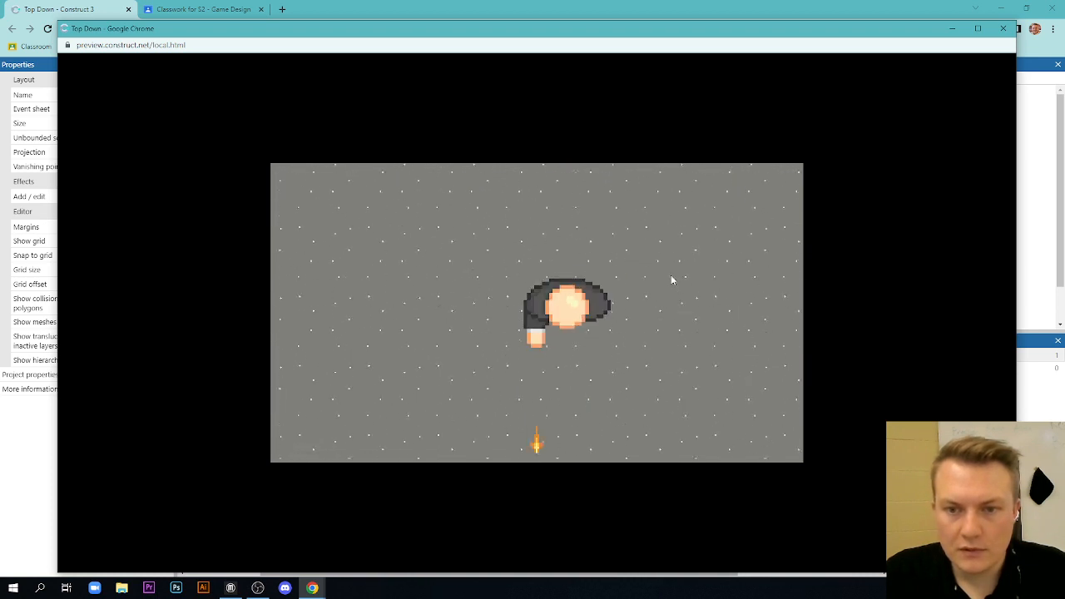
left_click(439, 279)
left_click(616, 258)
left_click(524, 391)
left_click(412, 287)
left_click(566, 225)
left_click(652, 309)
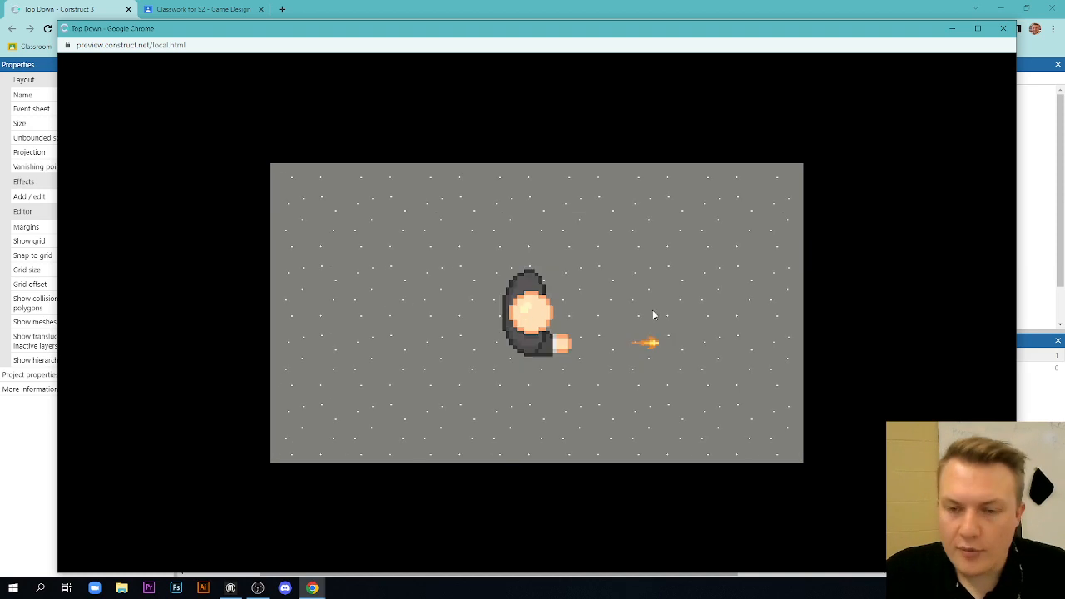
left_click(446, 285)
left_click(708, 306)
left_click(464, 270)
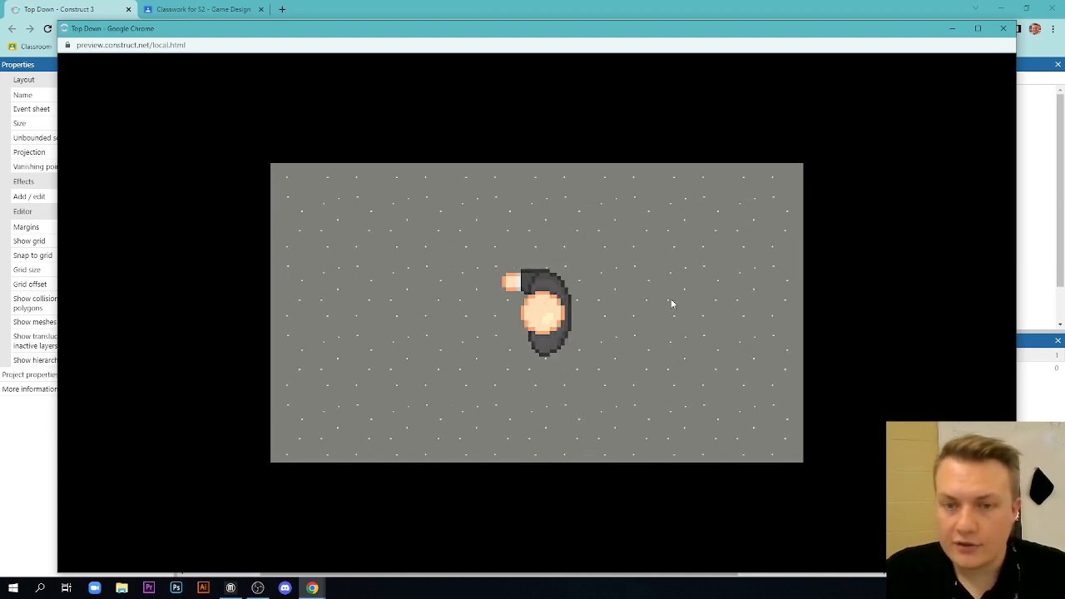
left_click(1003, 28)
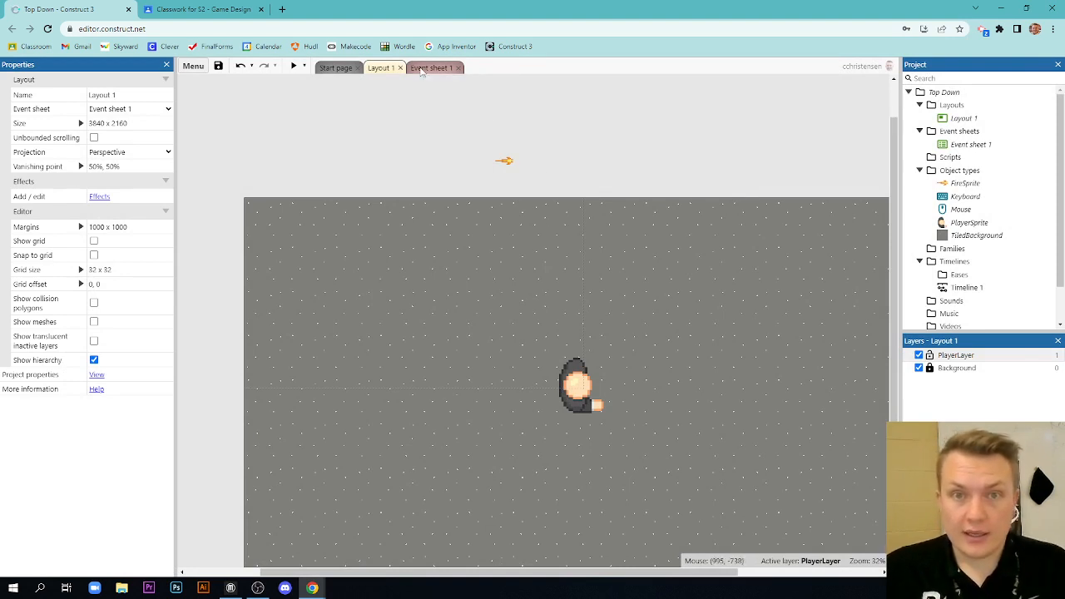
Add a System 'Every tick' event to Event sheet 1.
left_click(430, 68)
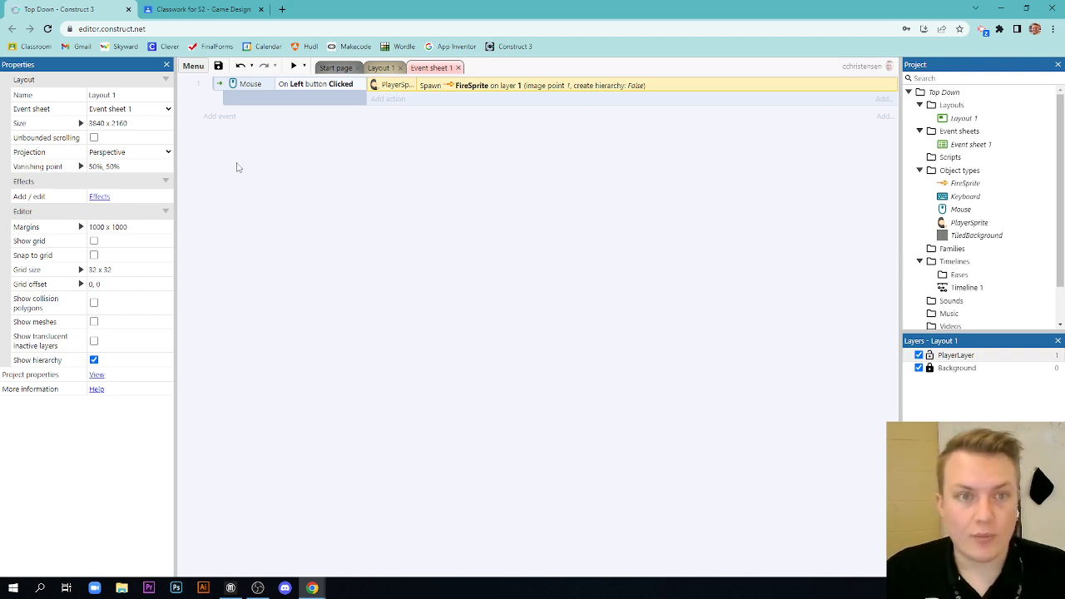
double_click(210, 120)
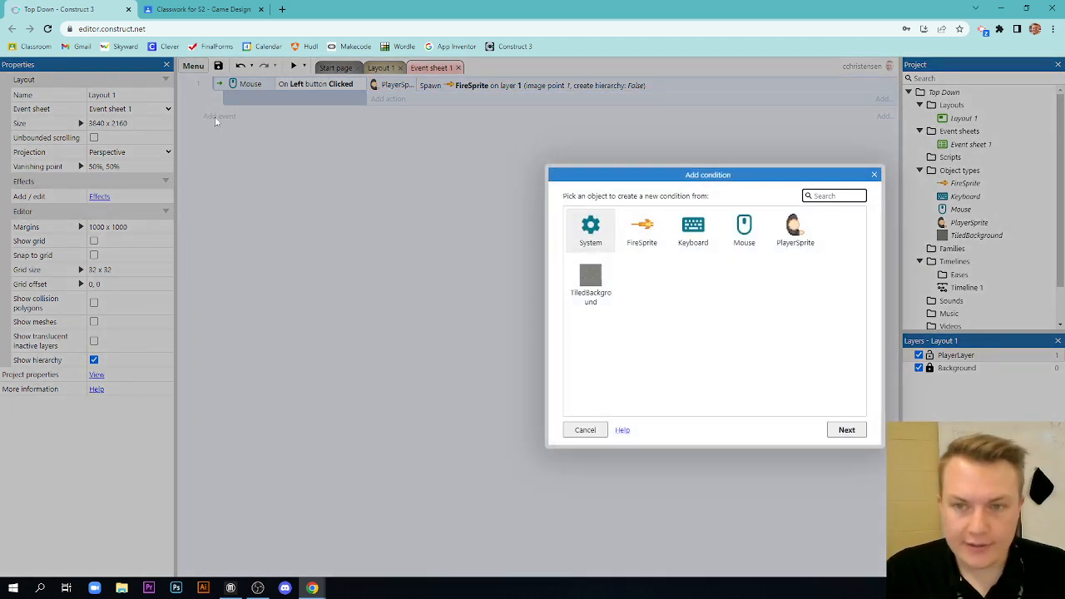
double_click(591, 231)
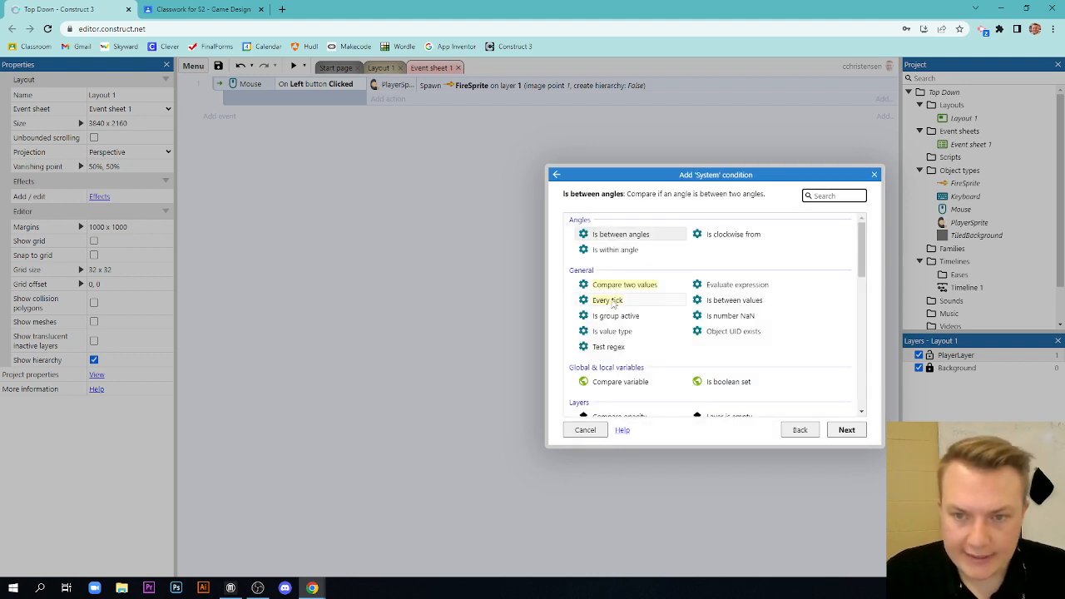
double_click(607, 299)
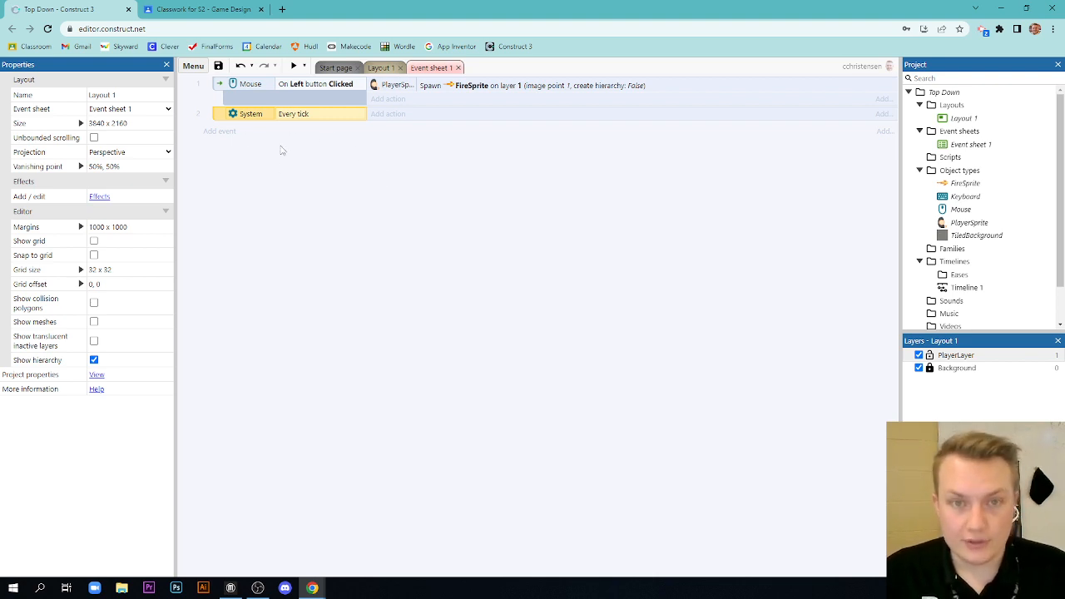
Give Every tick a PlayerSprite 'Set angle toward position' action at Mouse.X, Mouse.Y.
left_click(383, 116)
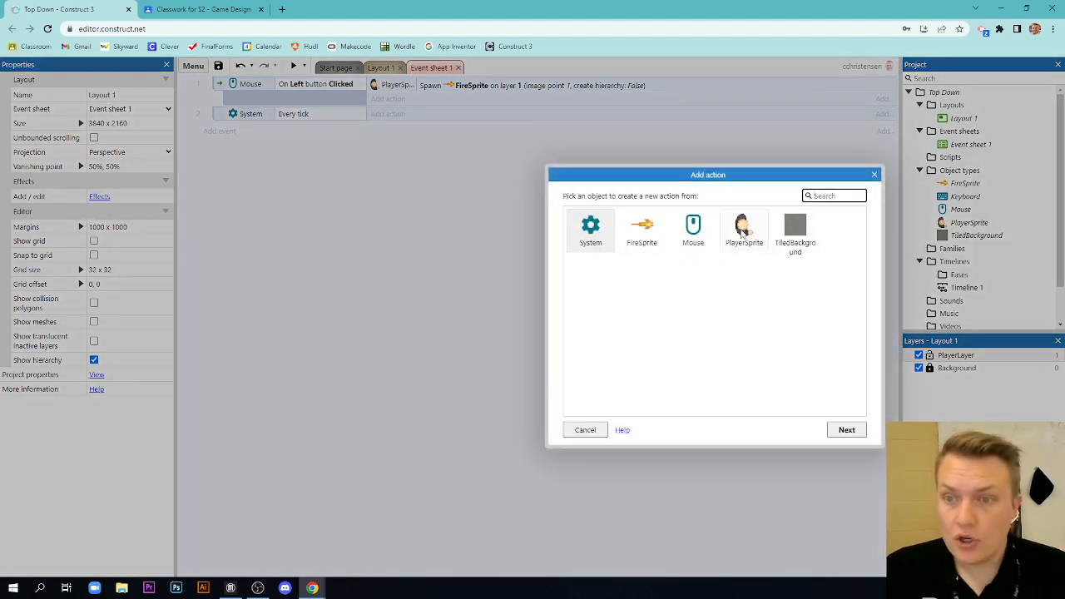
double_click(743, 230)
type("set ang")
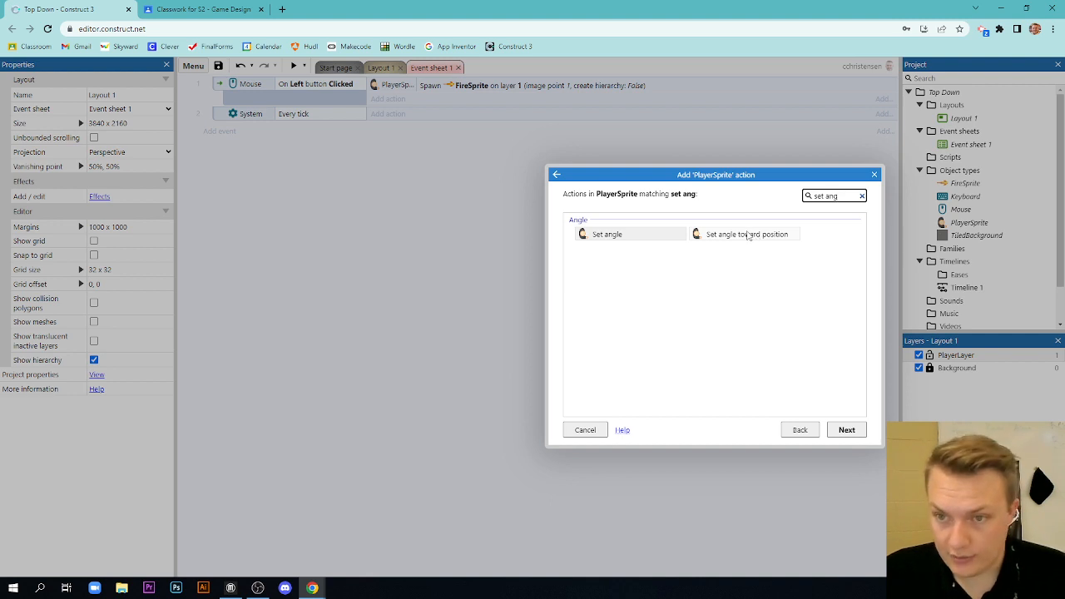
left_click(746, 235)
double_click(722, 241)
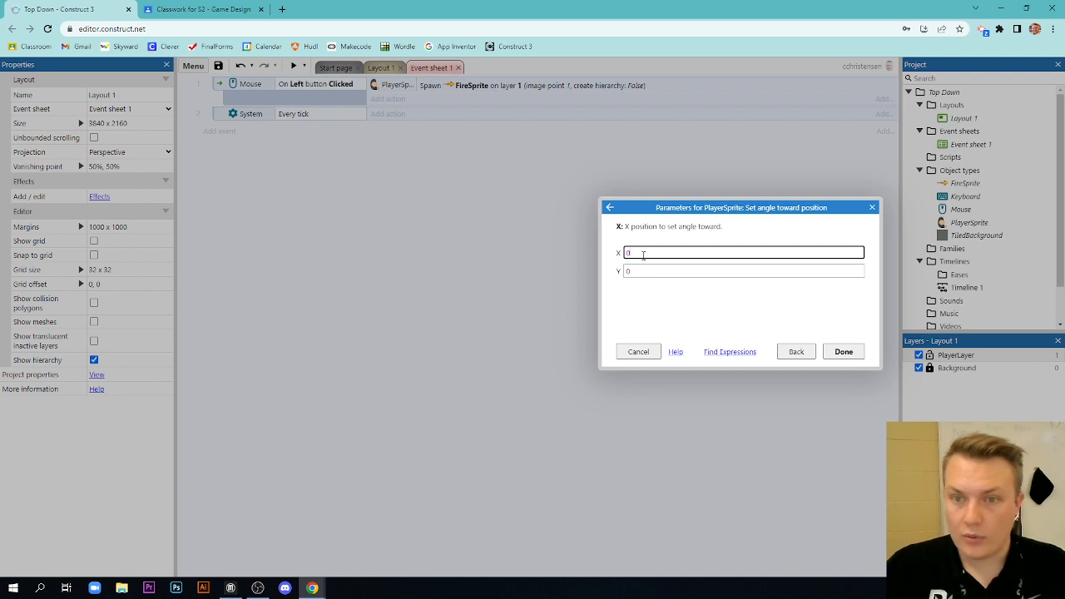
type("Mouse.x")
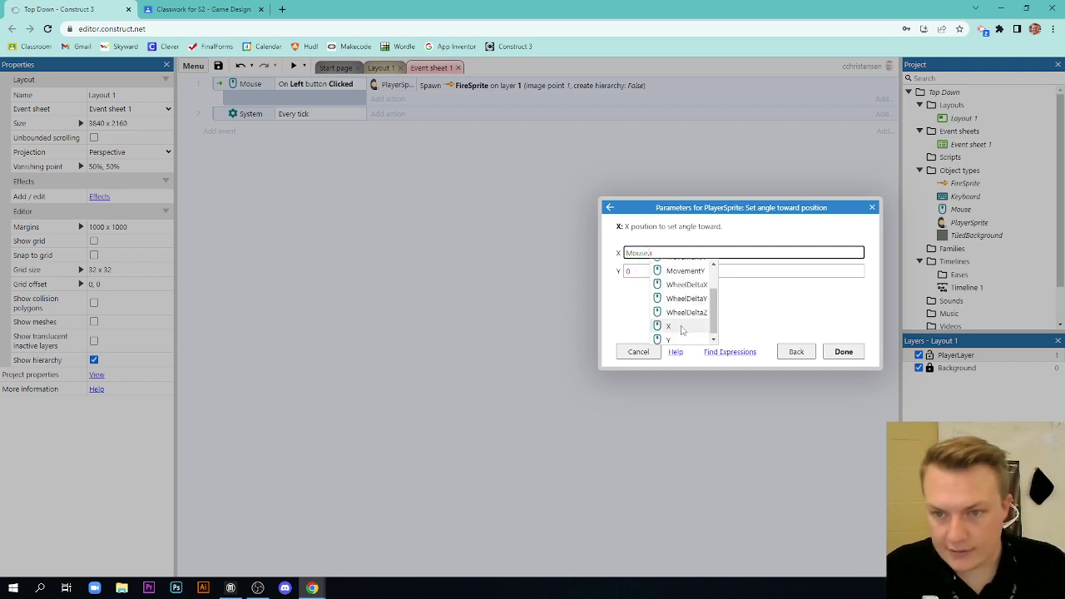
left_click(668, 326)
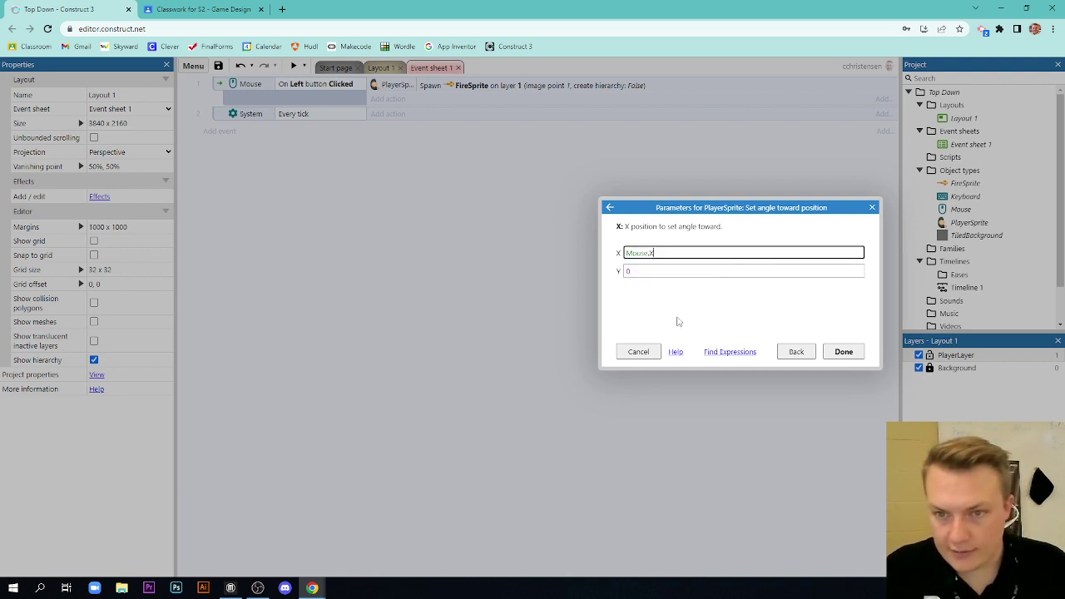
left_click(648, 272)
type("Mouse.")
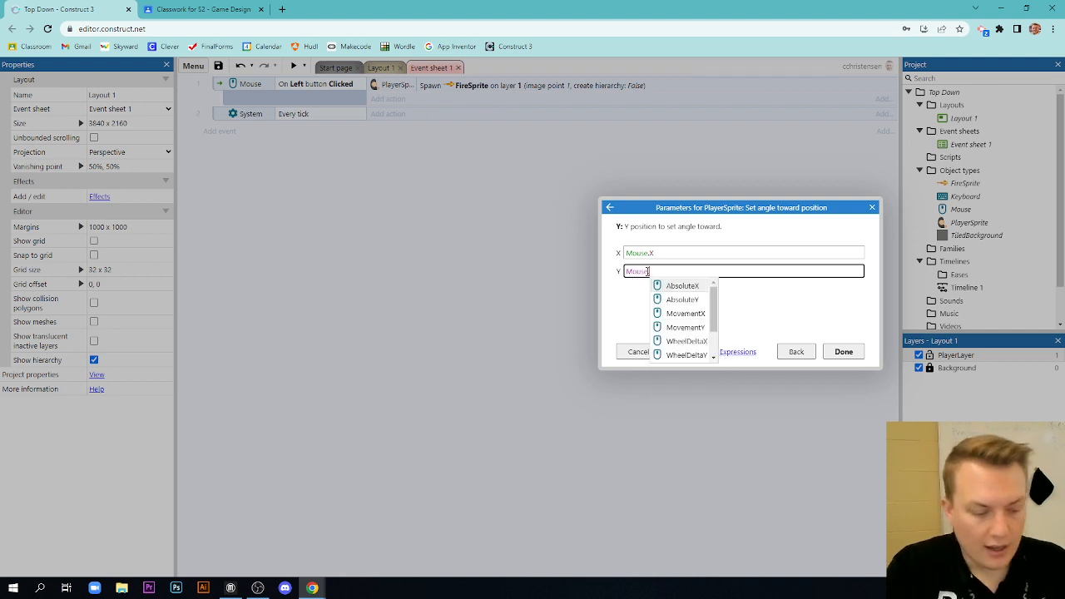
type("Y")
left_click(668, 358)
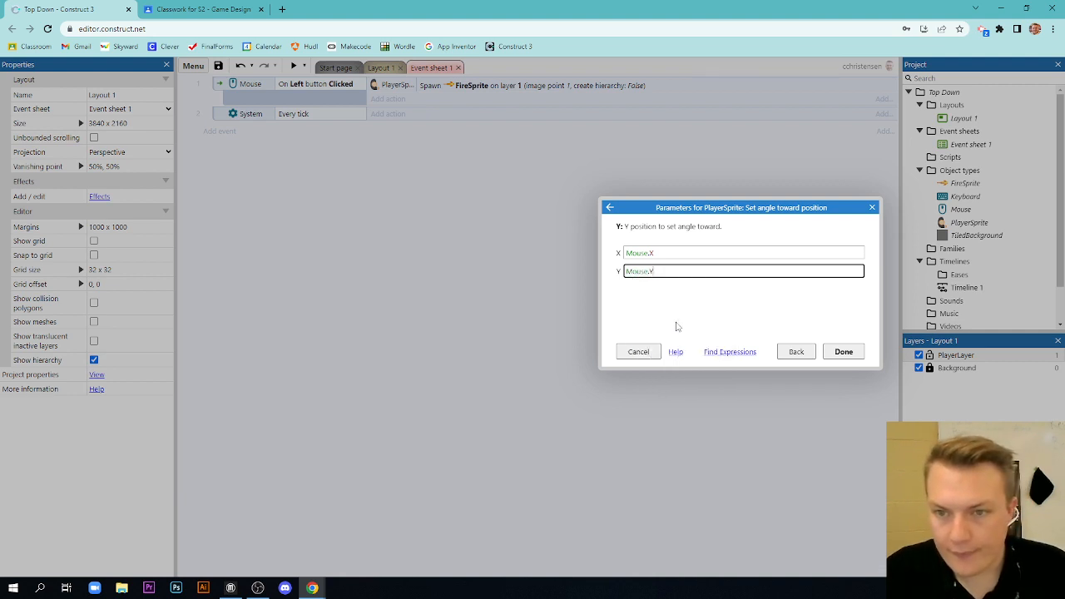
left_click(676, 310)
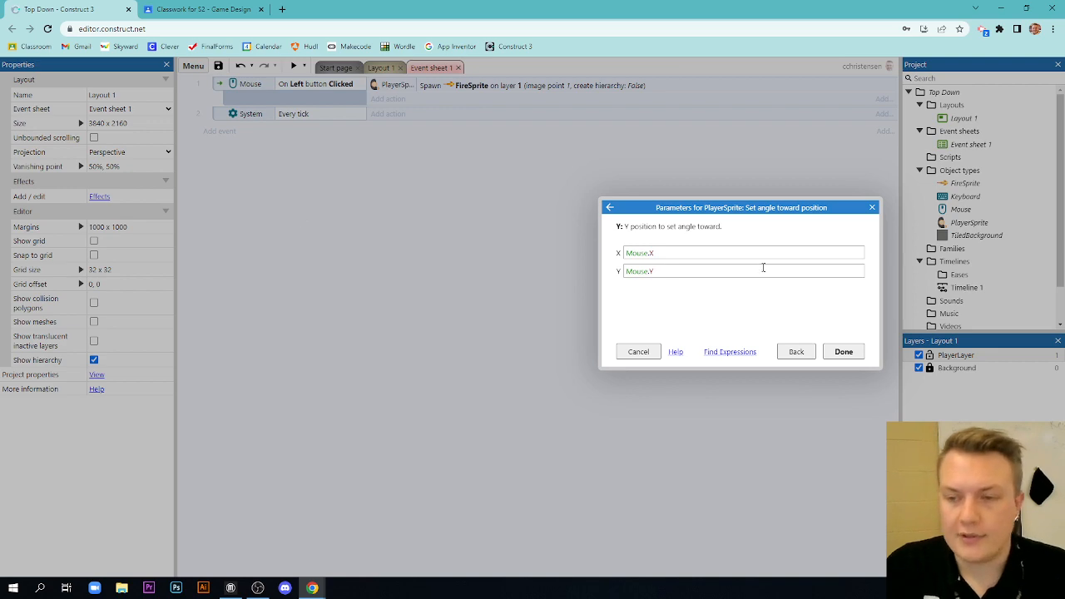
left_click(843, 351)
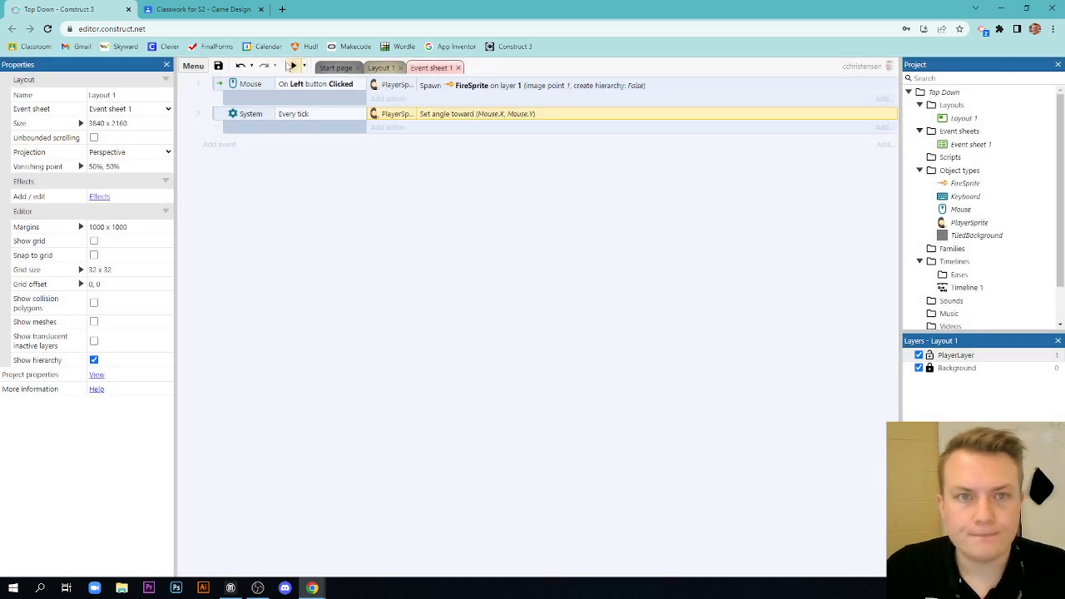
left_click(292, 66)
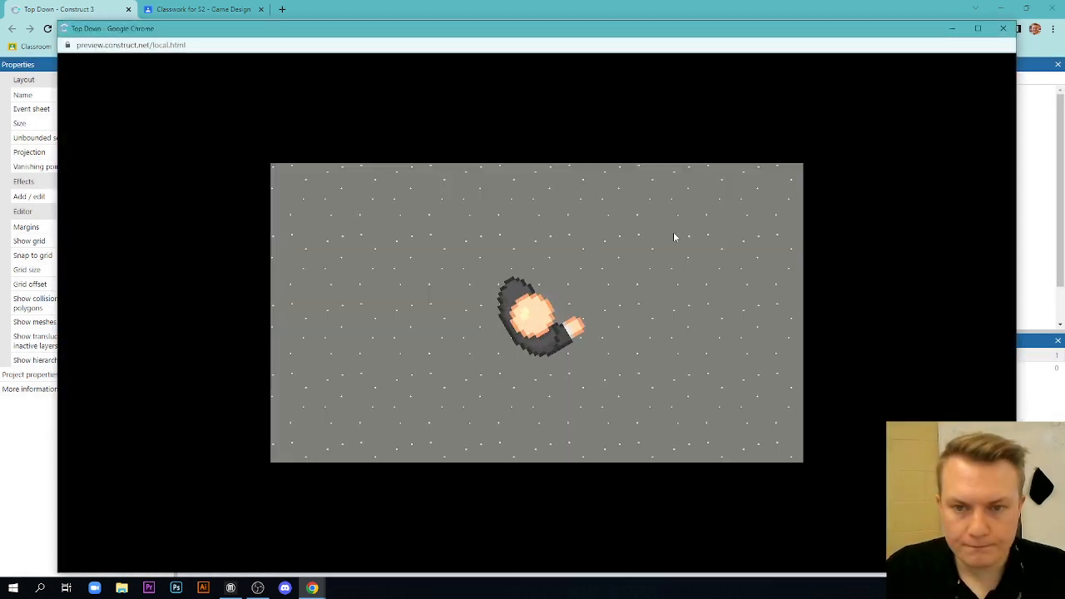
left_click(330, 295)
left_click(757, 263)
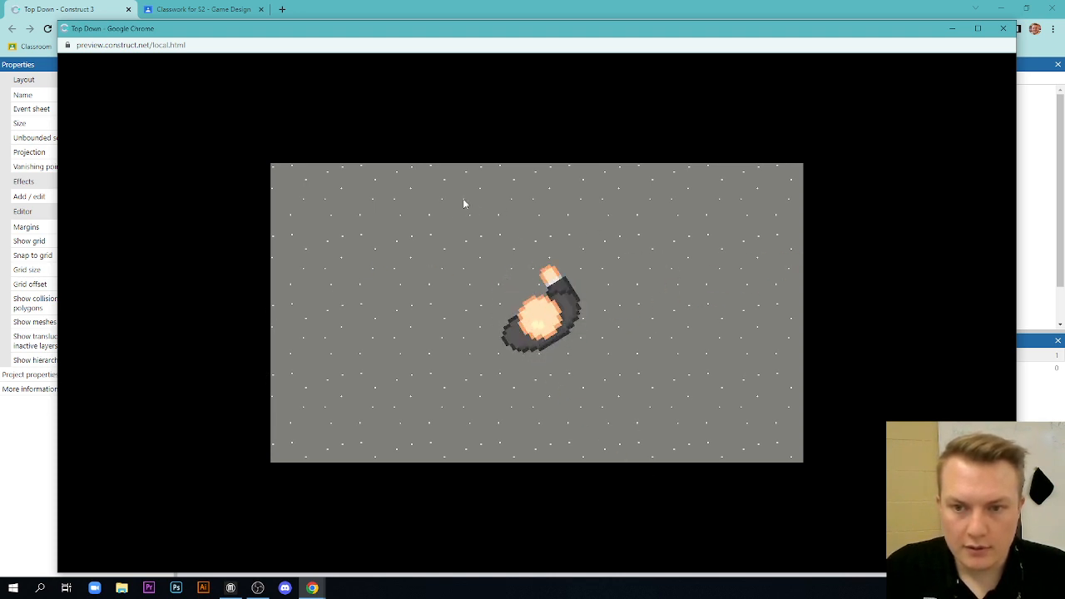
left_click(356, 318)
left_click(378, 203)
left_click(384, 360)
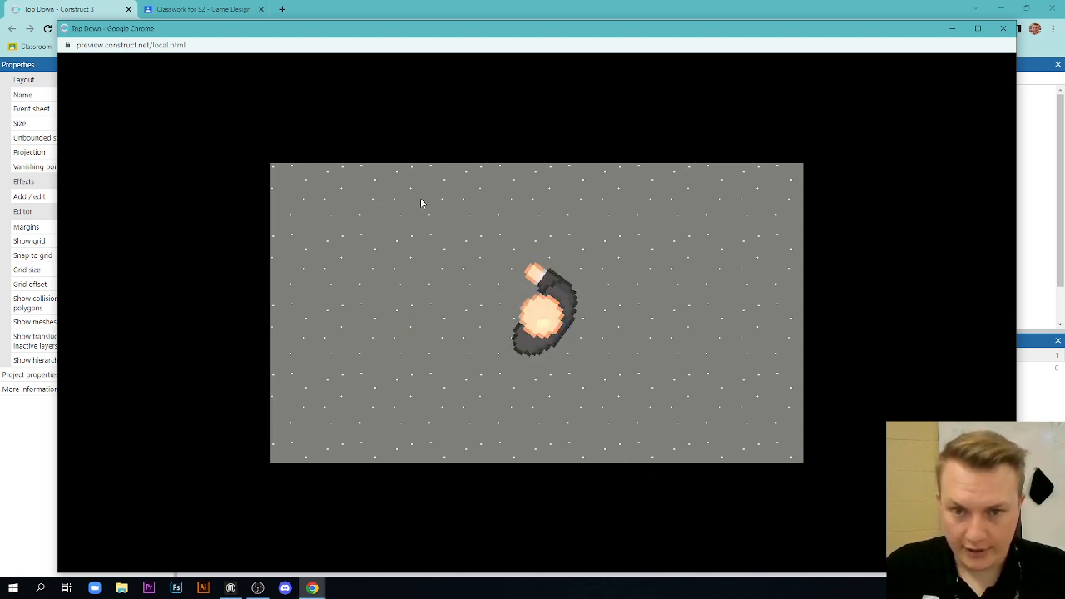
left_click(684, 262)
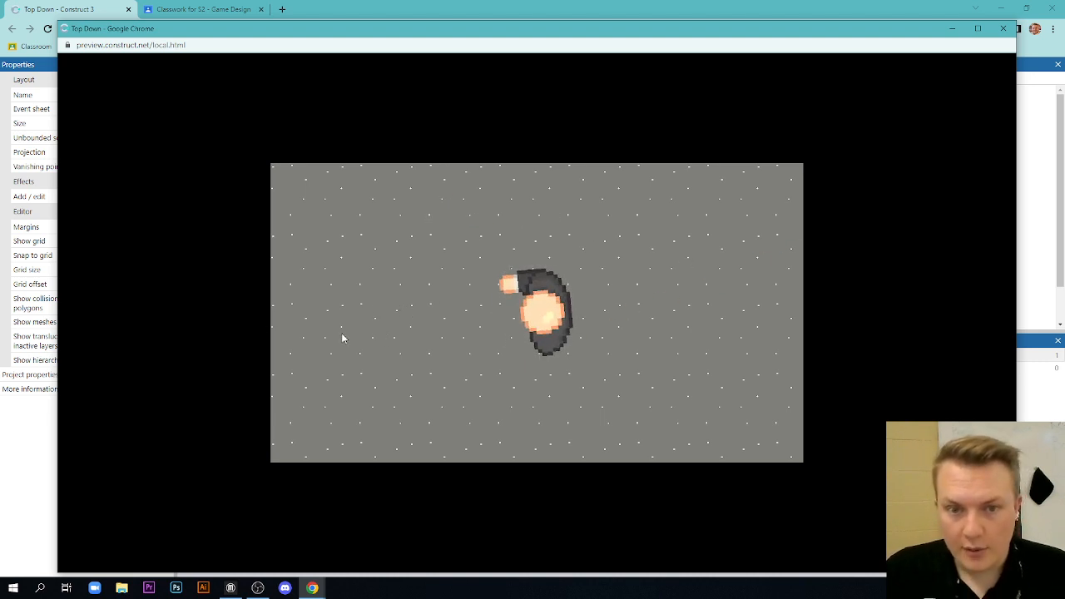
left_click(361, 312)
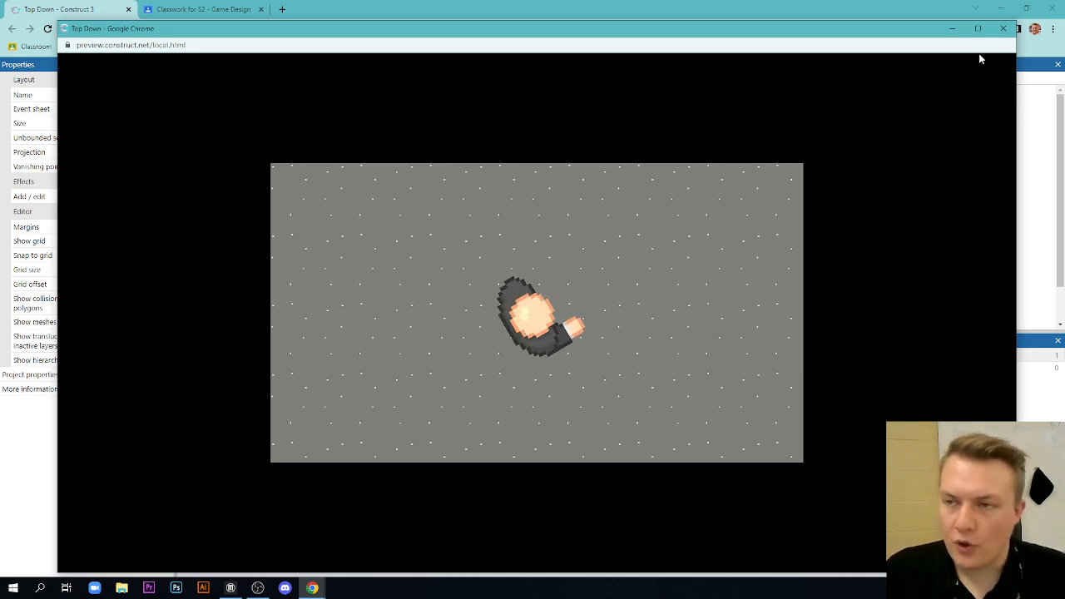
left_click(1002, 28)
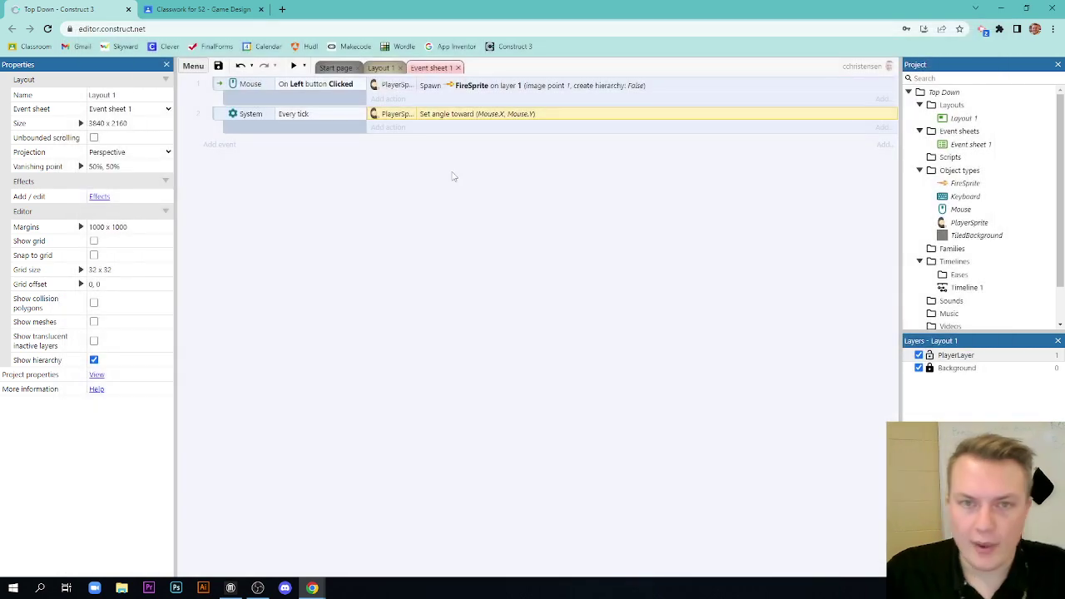
Add a FireSprite 'Set angle toward position' action under On Left button Clicked.
left_click(387, 99)
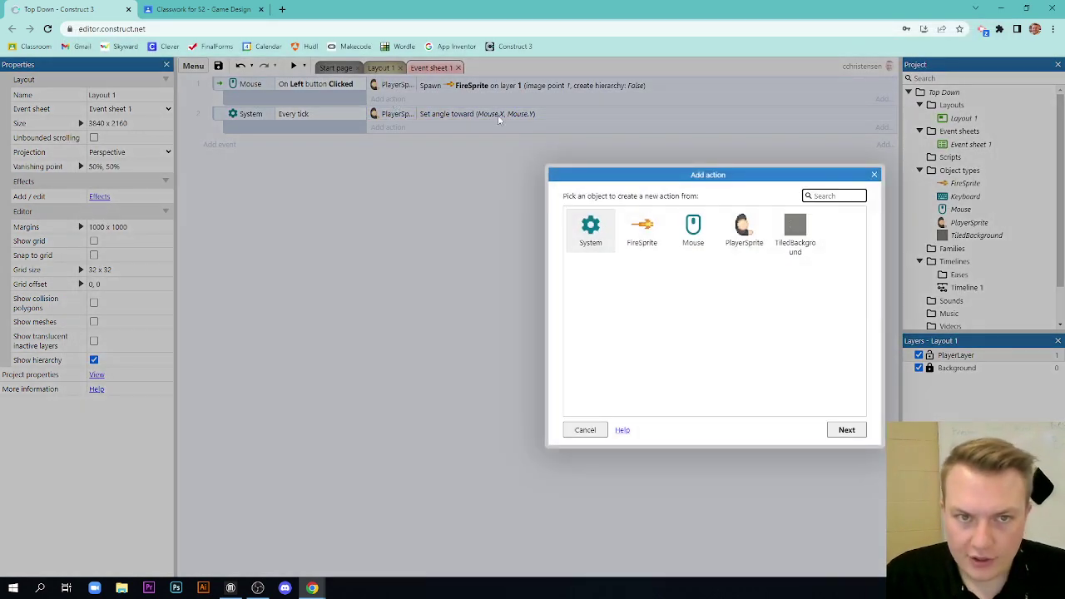
left_click(874, 175)
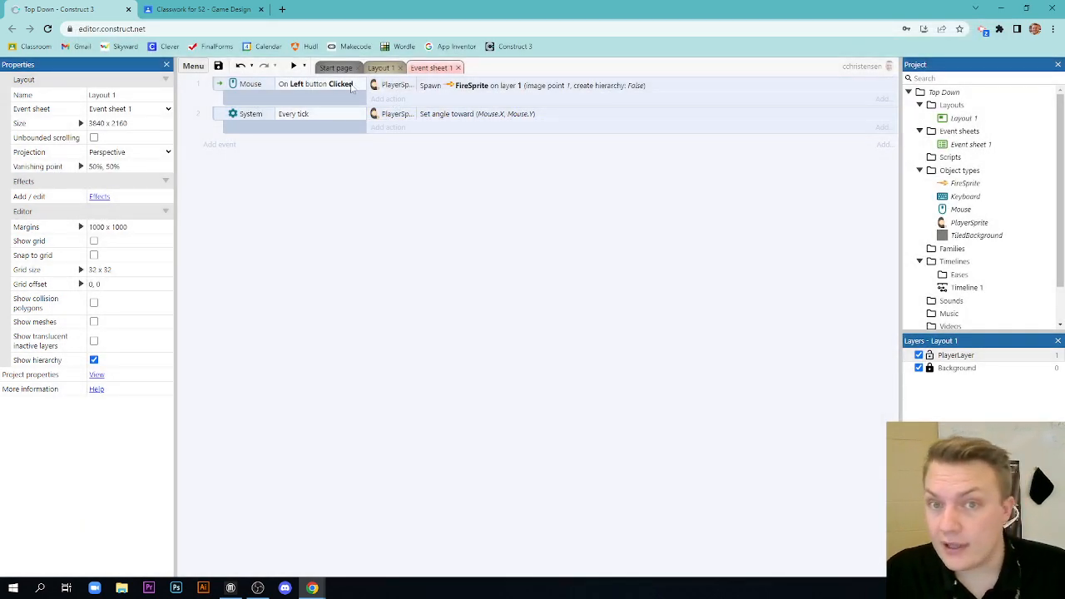
left_click(384, 100)
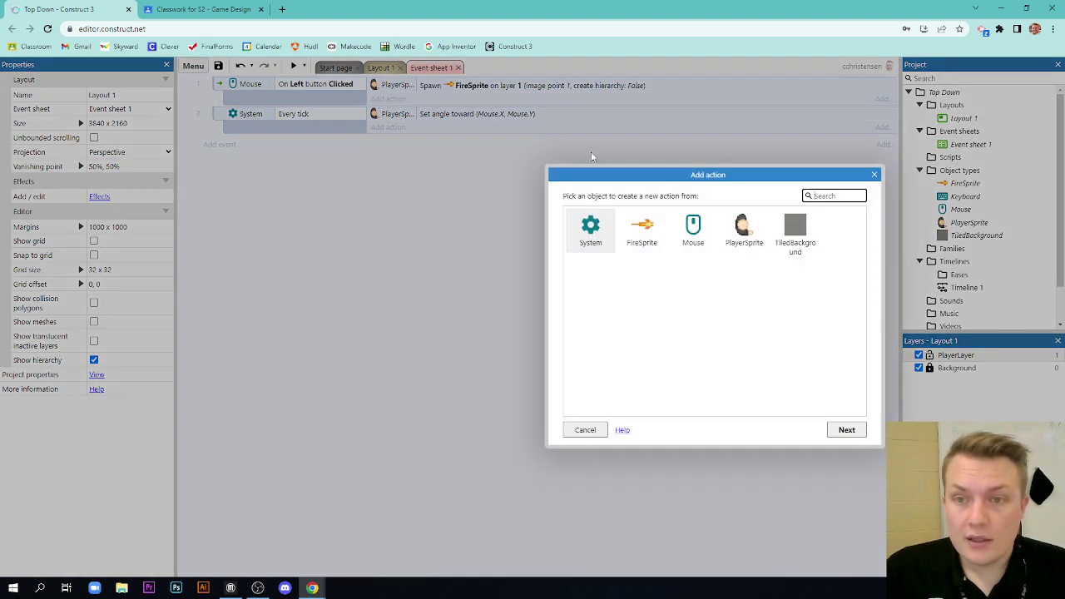
double_click(652, 235)
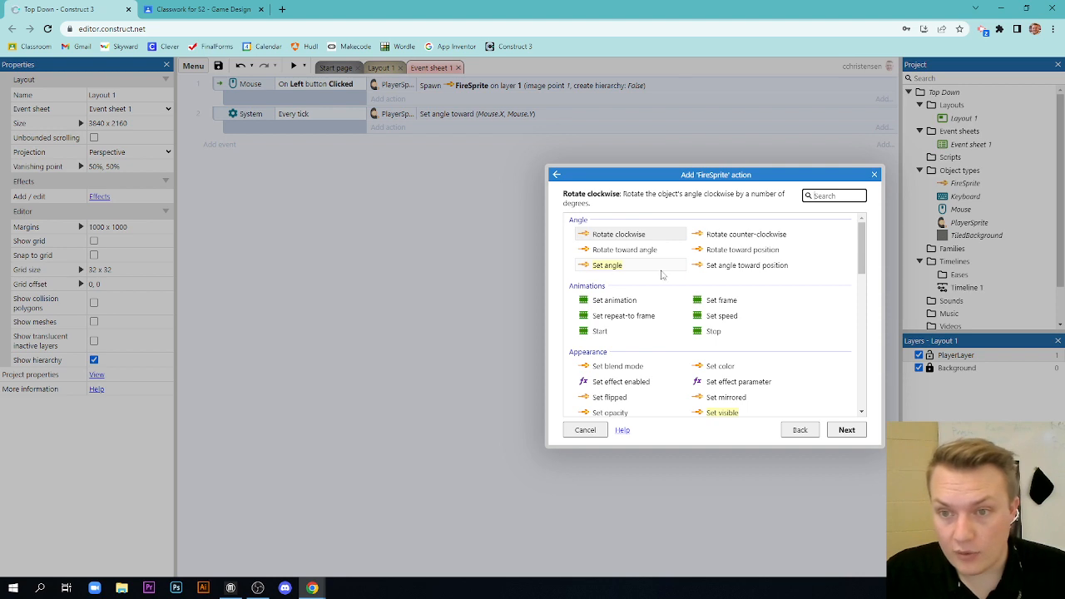
left_click(747, 265)
double_click(746, 265)
type("Mouse.")
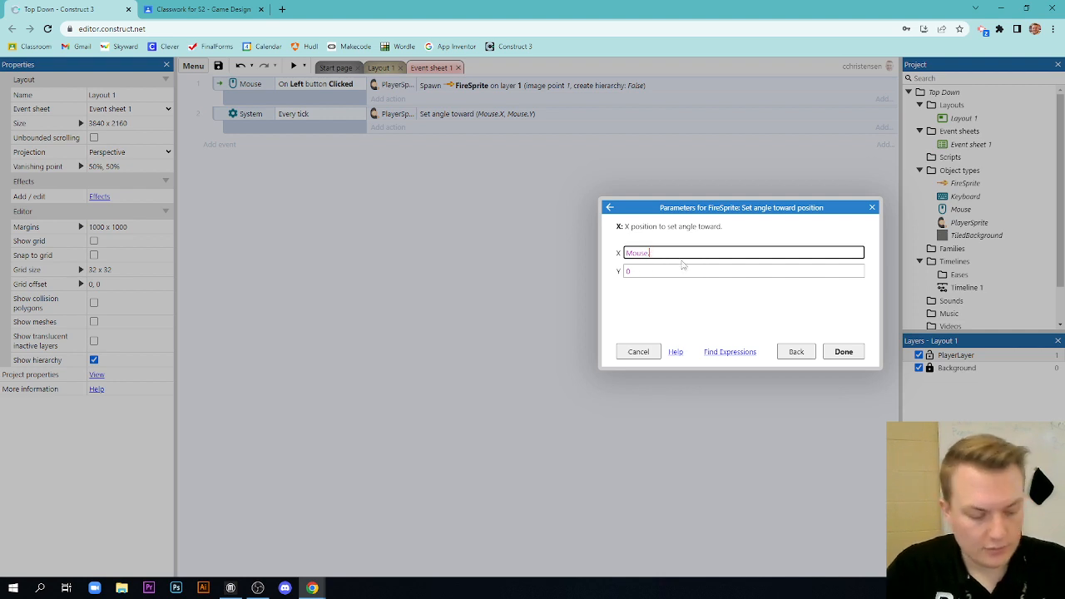
type("x")
Set its target to Mouse.X, Mouse.Y, confirm, and run a preview.
left_click(672, 326)
left_click(649, 271)
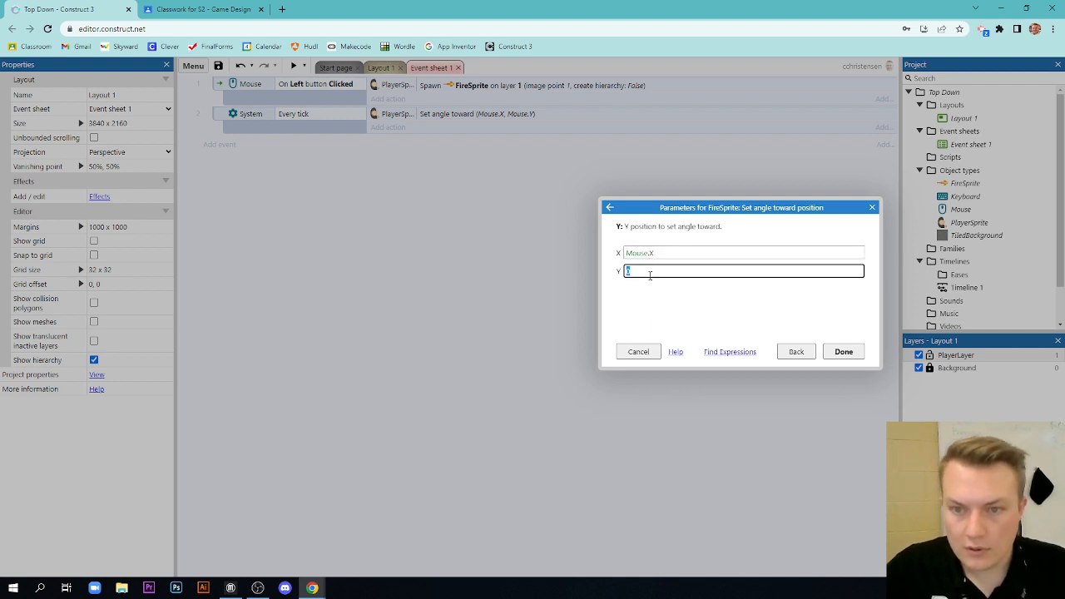
type("Mouse.y")
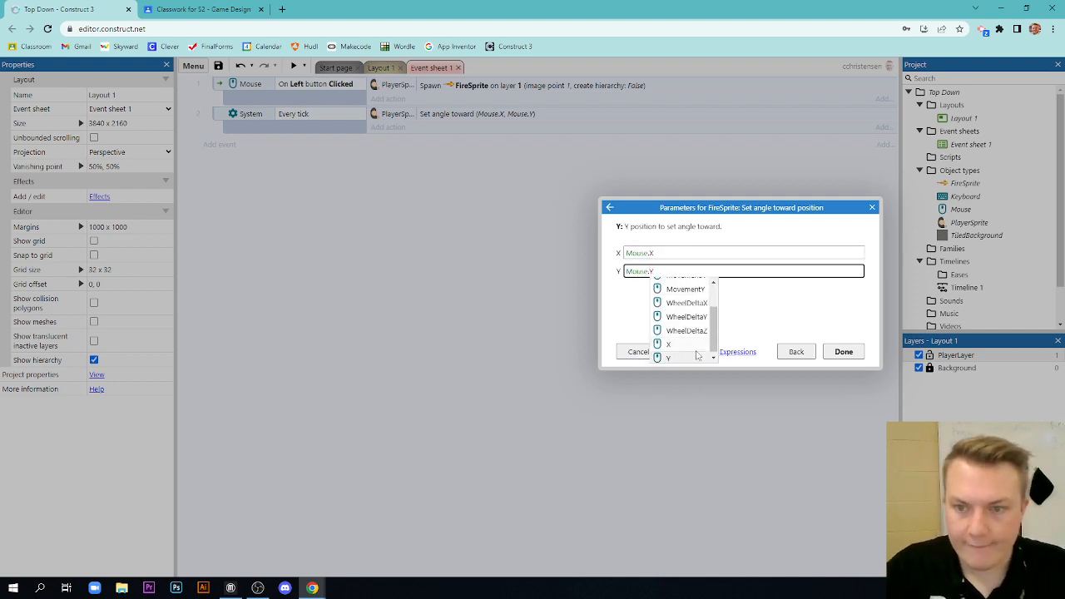
left_click(667, 358)
left_click(842, 351)
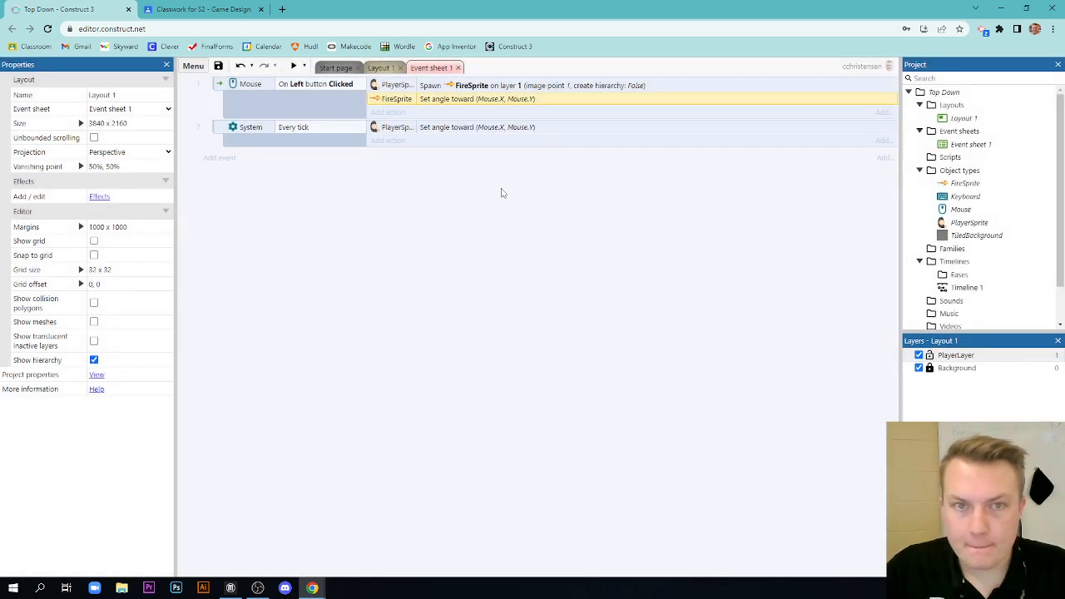
left_click(294, 67)
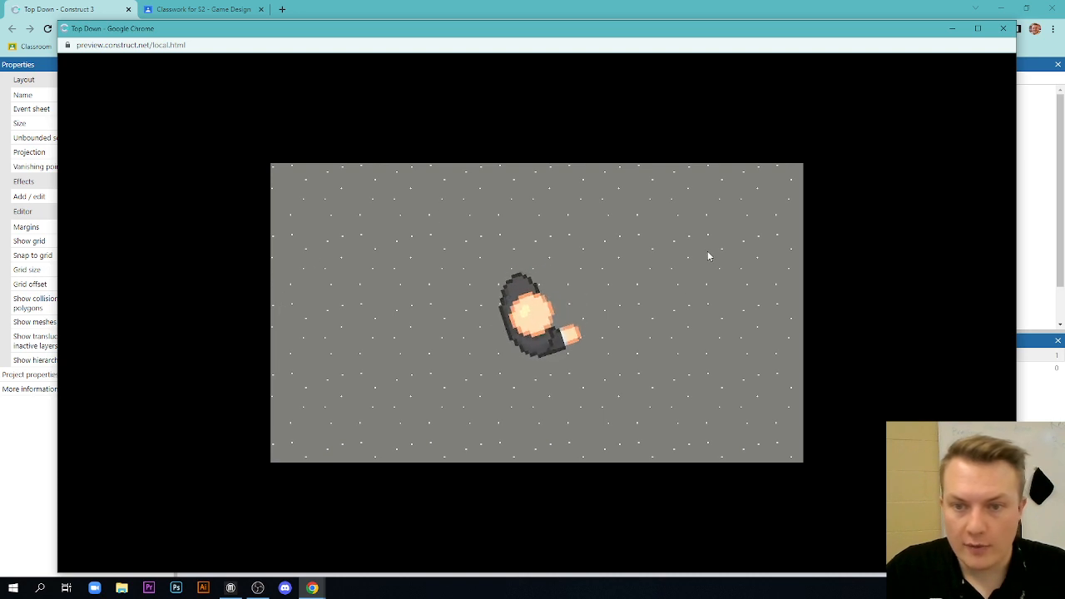
left_click(703, 237)
left_click(716, 377)
left_click(699, 241)
left_click(333, 262)
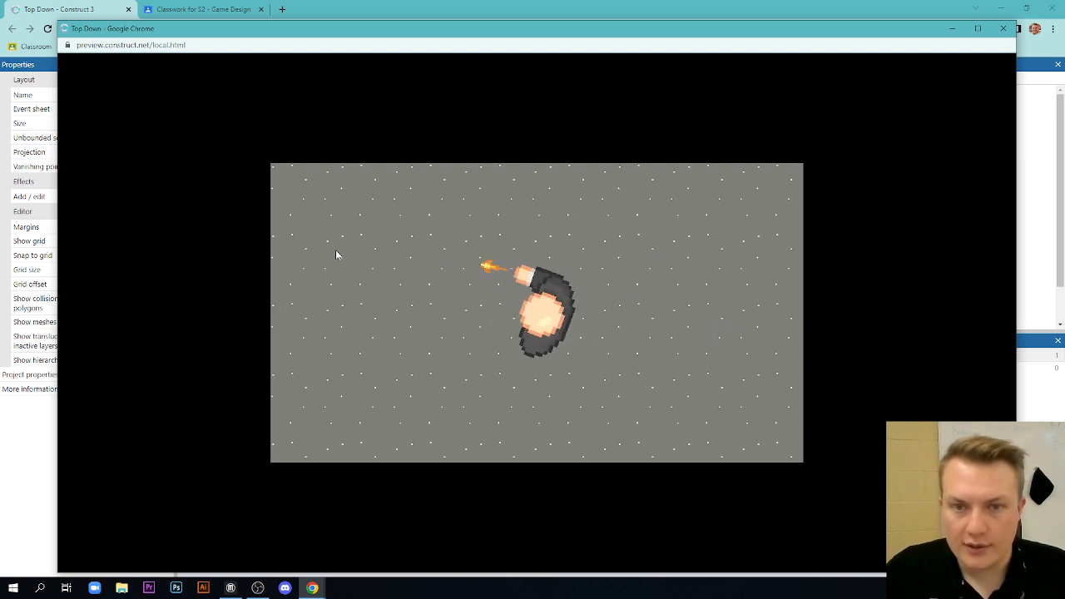
left_click(346, 395)
left_click(351, 226)
left_click(353, 288)
left_click(376, 401)
left_click(485, 239)
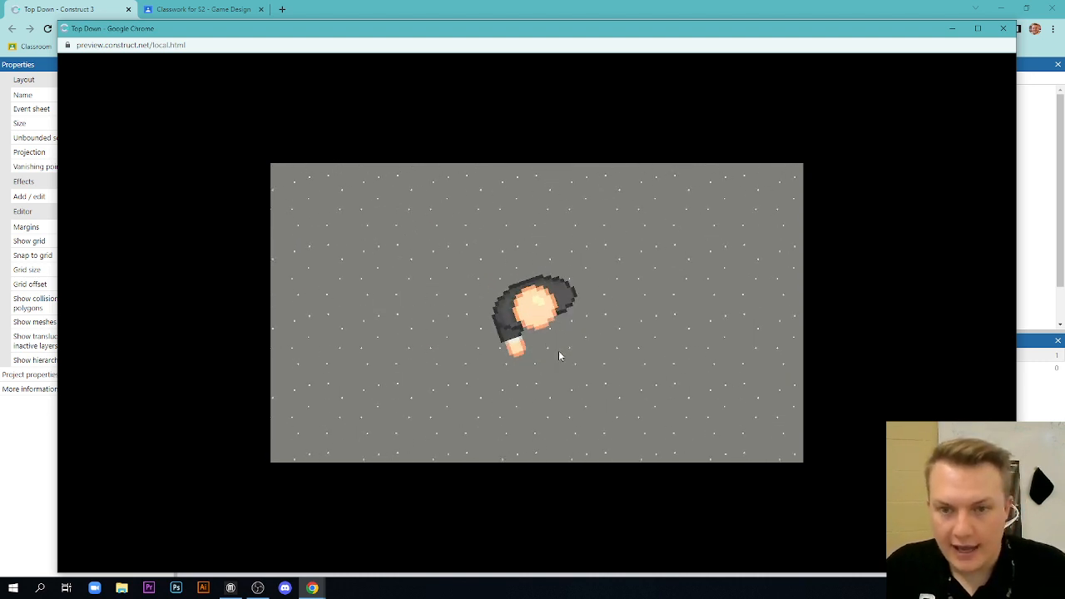
left_click(701, 261)
left_click(416, 349)
left_click(357, 286)
left_click(385, 368)
left_click(466, 275)
key("Down")
key("Down")
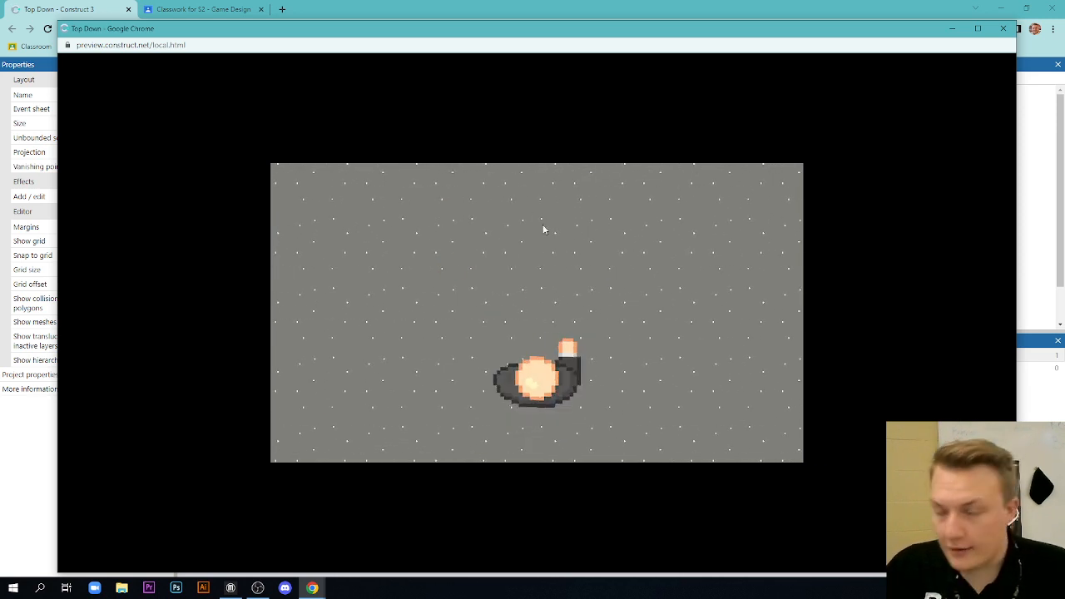
key("Up")
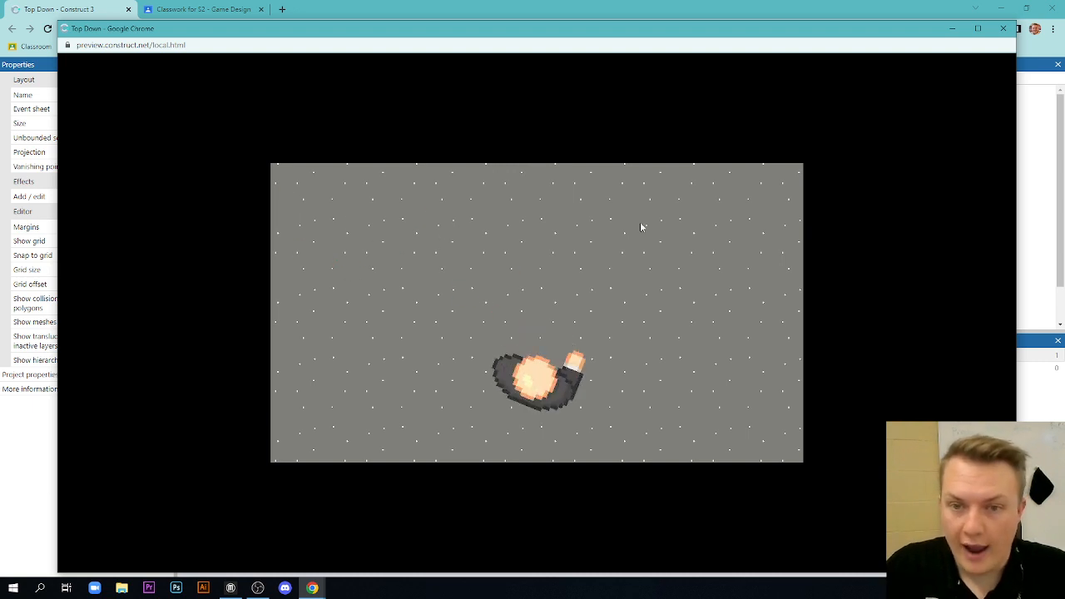
key("Up")
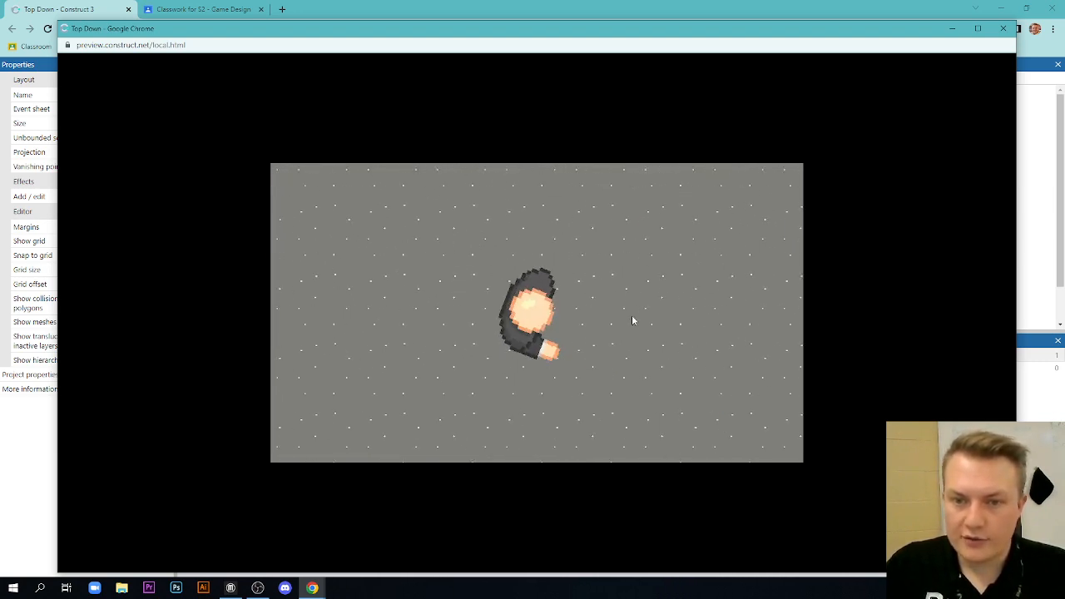
left_click(615, 244)
left_click(416, 366)
left_click(576, 265)
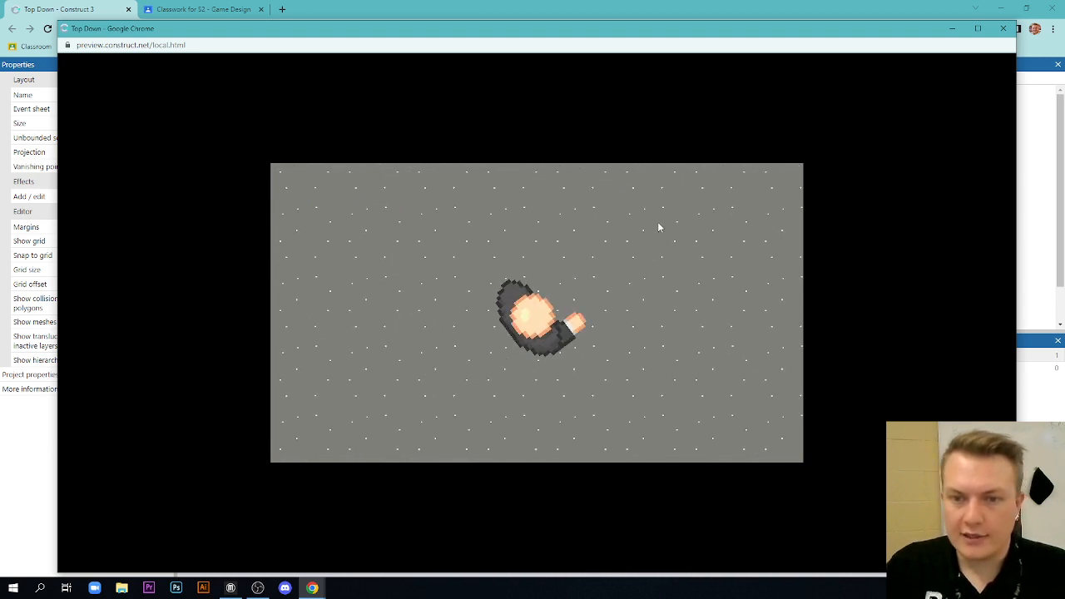
left_click(1004, 30)
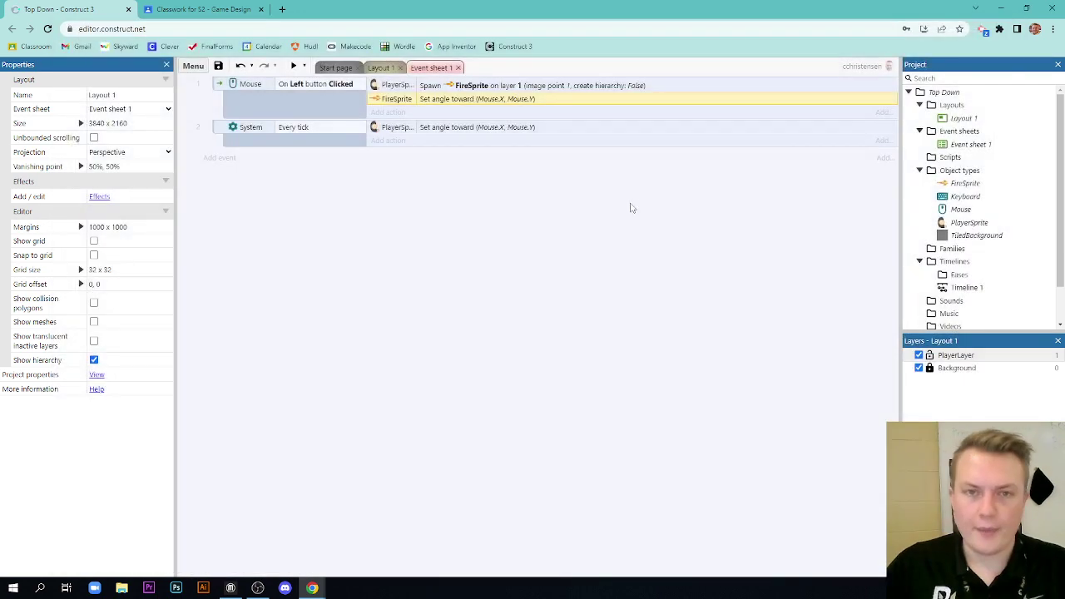
Switch back to Layout 1 showing the player and FireSprite on the background.
left_click(381, 68)
scroll(533, 314, "down", 2)
scroll(531, 308, "down", 1)
left_click(431, 67)
left_click(381, 67)
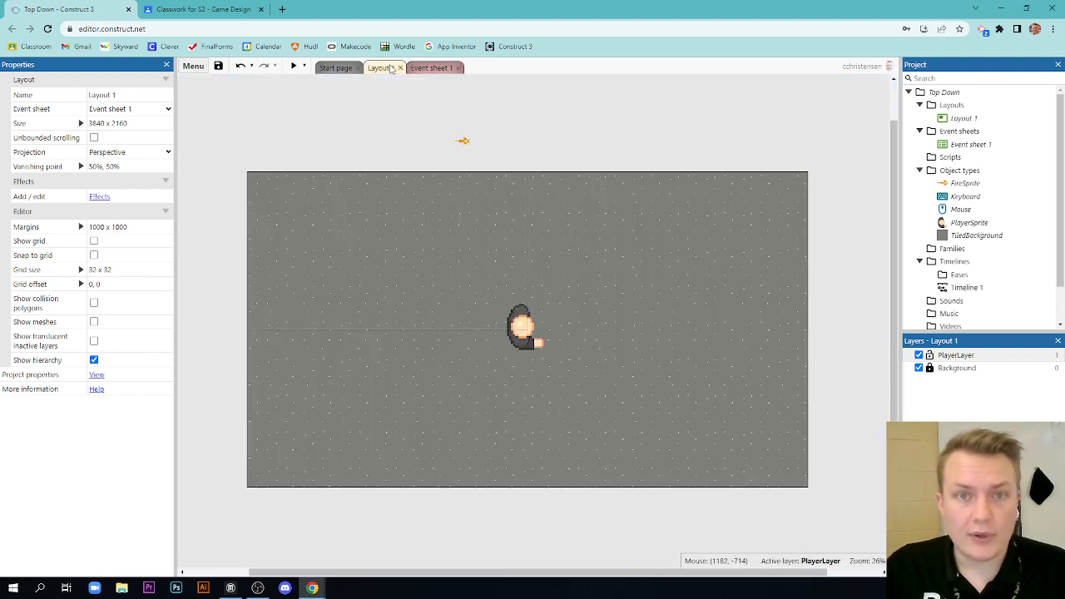